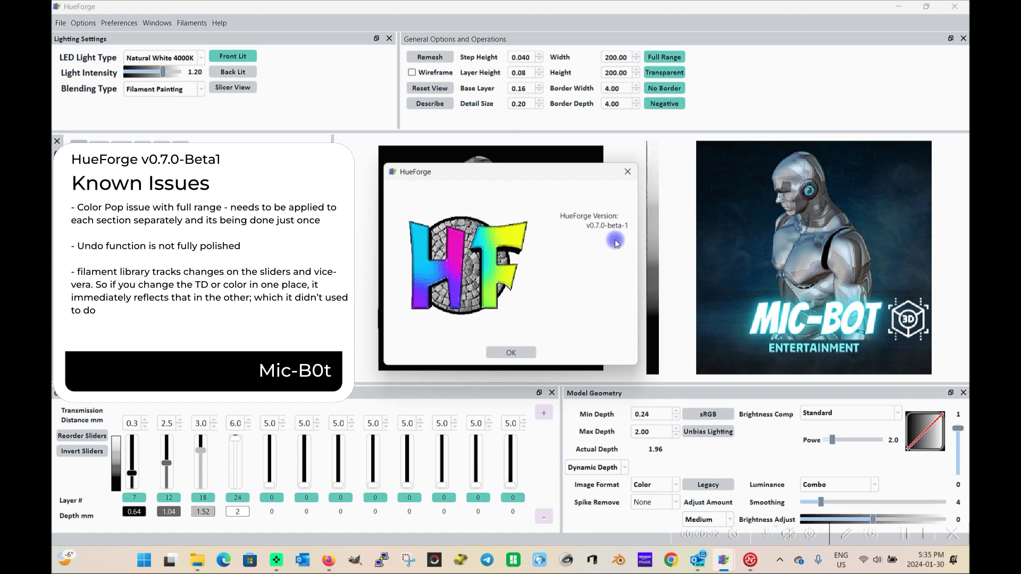
Close the About dialog showing HueForge version v0.7.0-beta-1.
{"action": "left_click", "coordinate": [510, 353]}
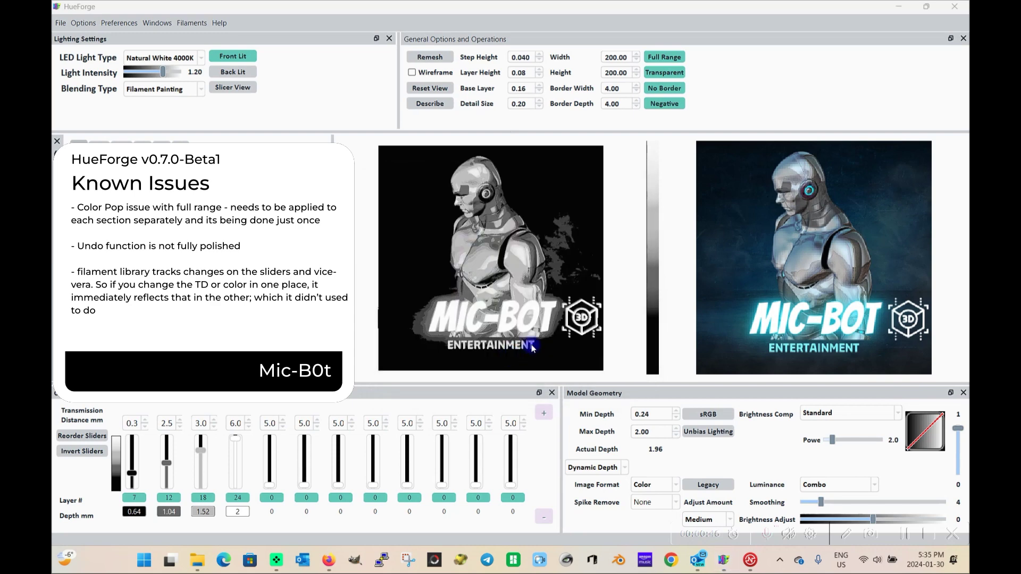
Try the Color Pop luminance mode, then set Luminance back to Standard.
{"action": "left_click", "coordinate": [834, 485]}
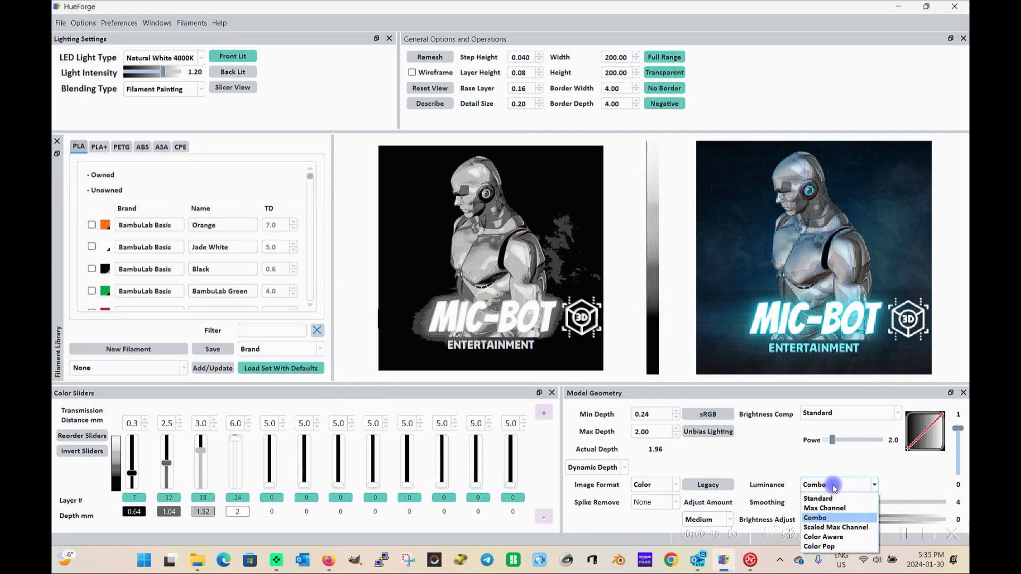
{"action": "left_click", "coordinate": [834, 485]}
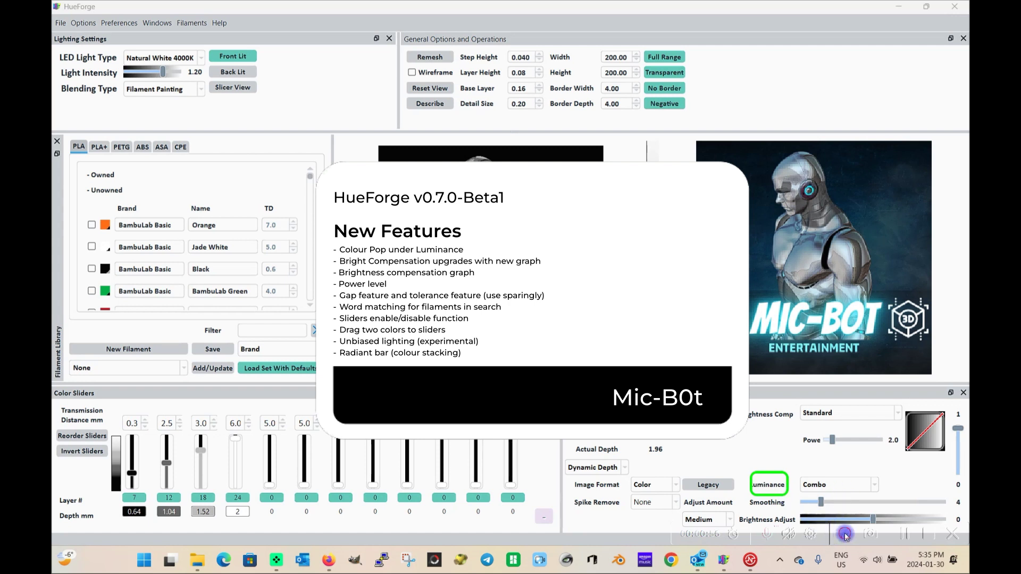
{"action": "left_click", "coordinate": [812, 485]}
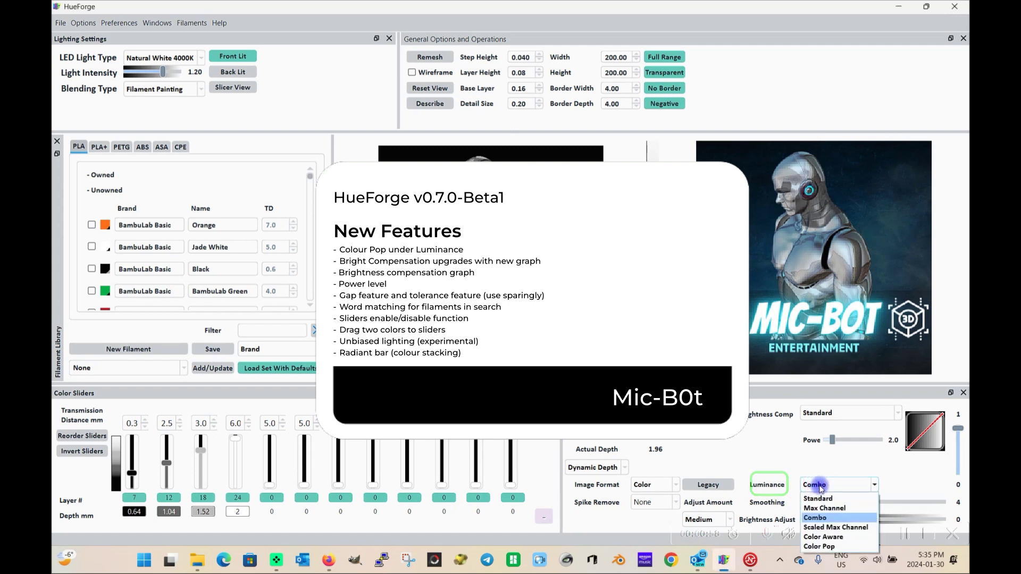
{"action": "left_click", "coordinate": [828, 547]}
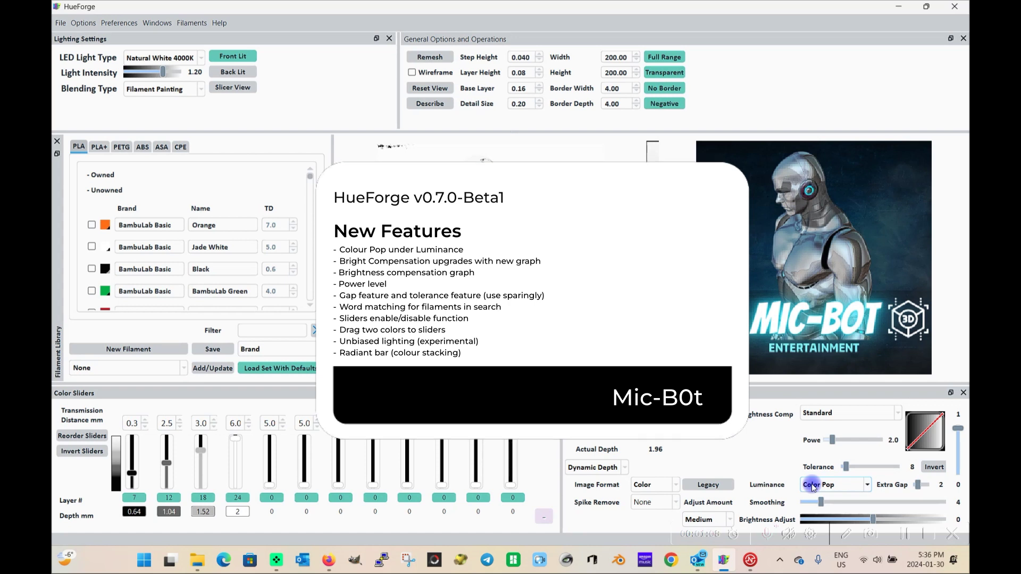
{"action": "left_click", "coordinate": [814, 485]}
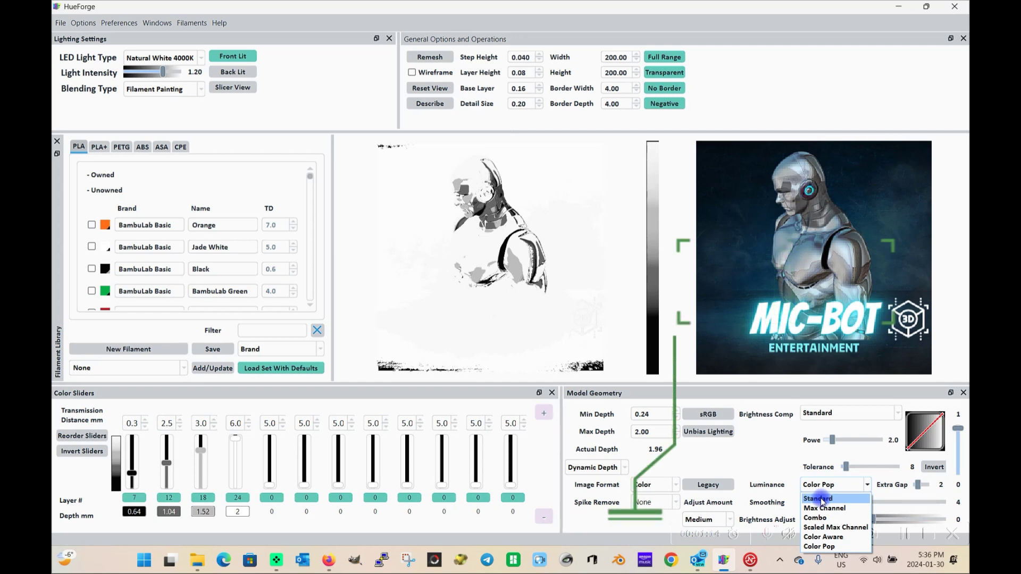
{"action": "left_click", "coordinate": [822, 499]}
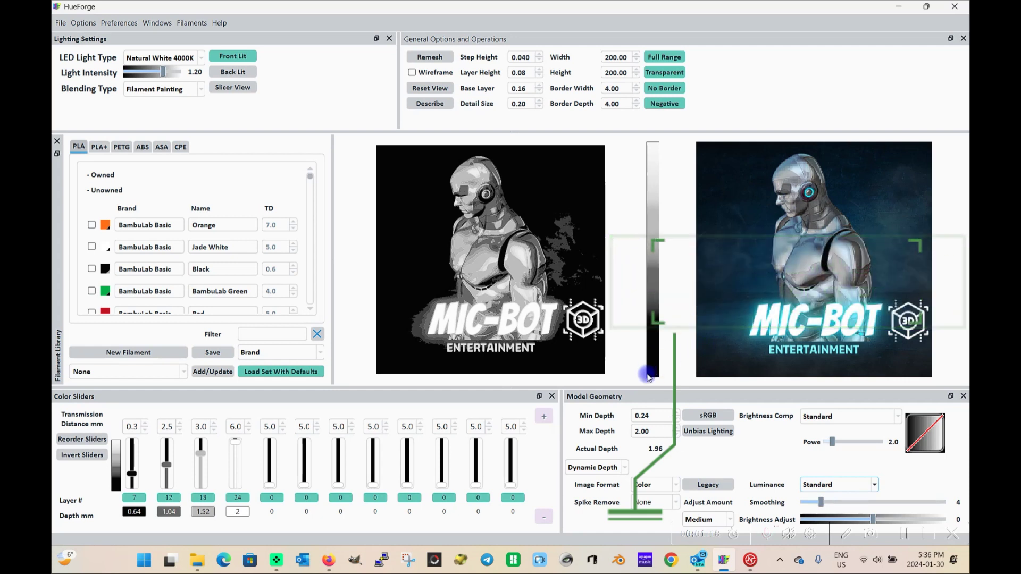
{"action": "scroll", "coordinate": [248, 265], "scroll_direction": "down", "scroll_amount": 3}
{"action": "scroll", "coordinate": [248, 265], "scroll_direction": "down", "scroll_amount": 15}
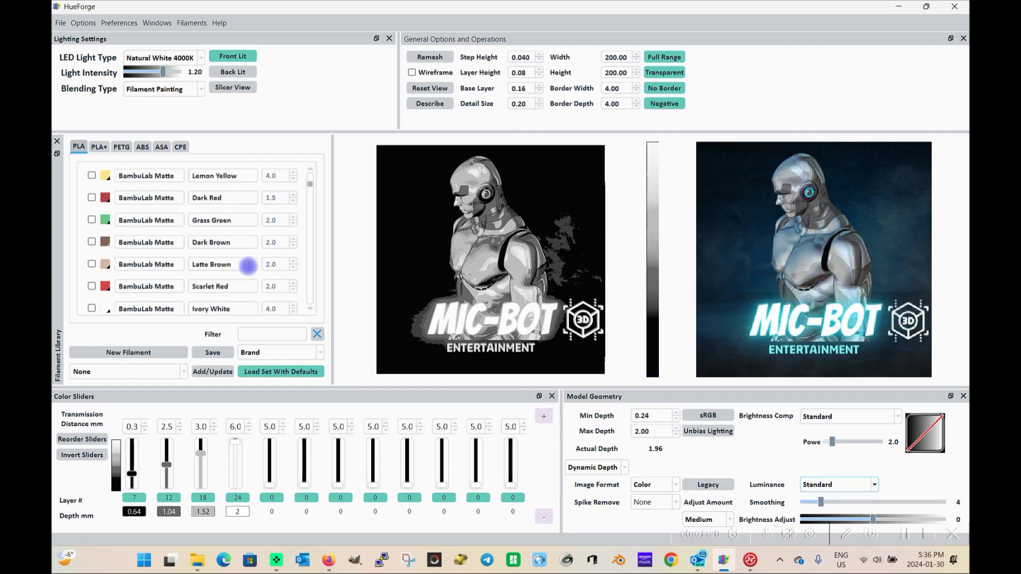
{"action": "scroll", "coordinate": [247, 265], "scroll_direction": "down", "scroll_amount": 8}
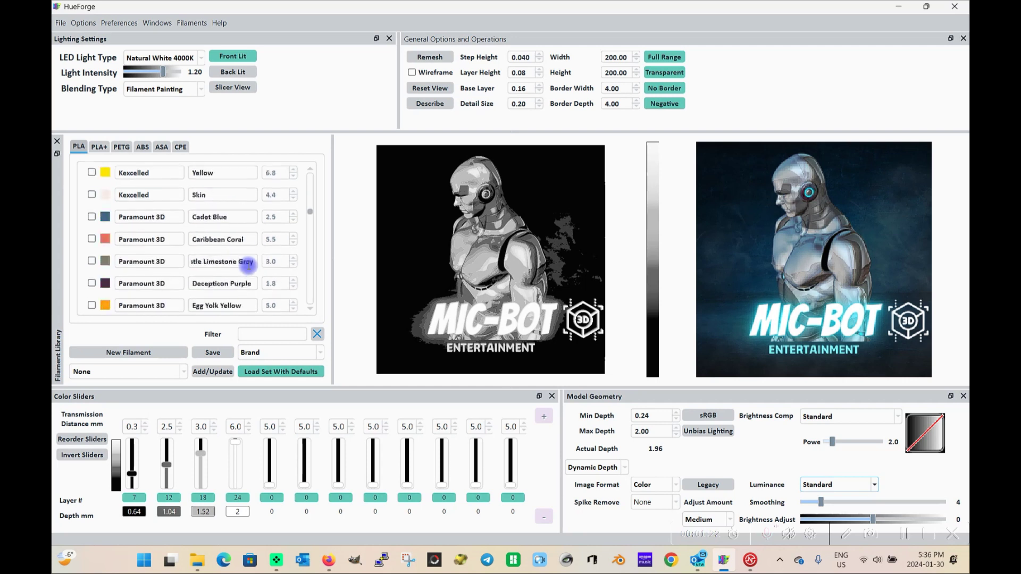
{"action": "scroll", "coordinate": [248, 266], "scroll_direction": "up", "scroll_amount": 12}
{"action": "scroll", "coordinate": [248, 265], "scroll_direction": "up", "scroll_amount": 8}
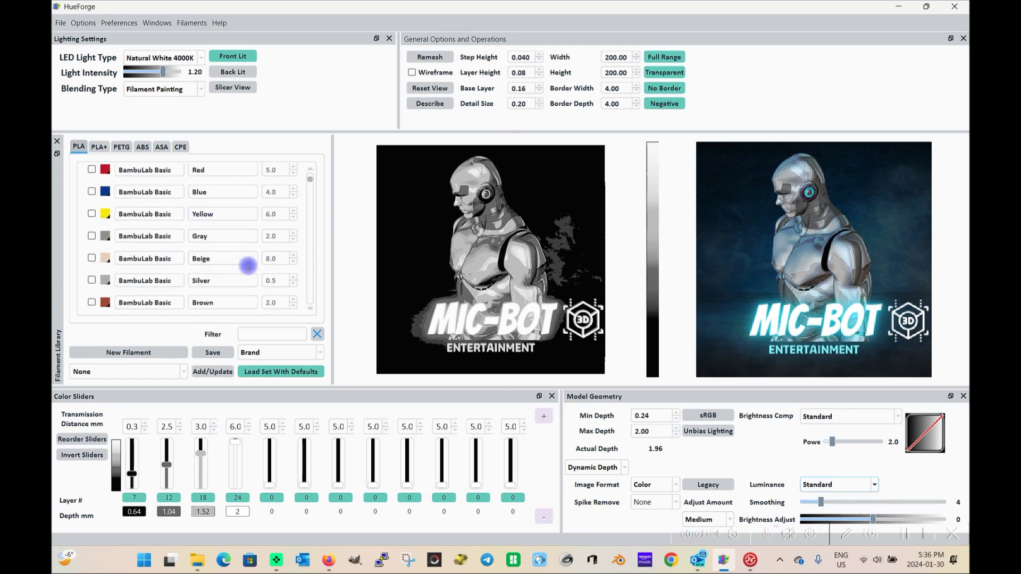
{"action": "left_click", "coordinate": [181, 372]}
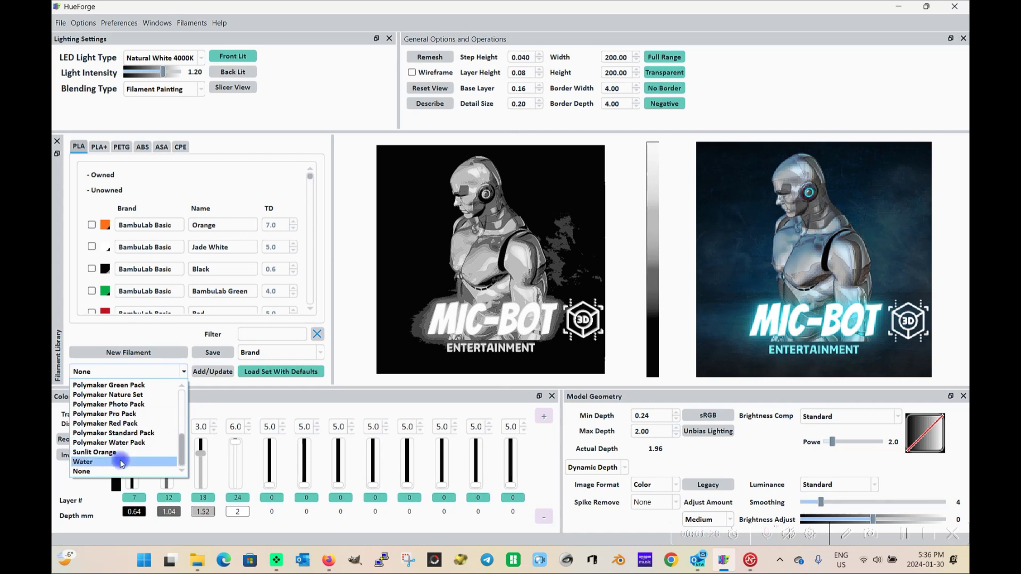
{"action": "scroll", "coordinate": [128, 436], "scroll_direction": "up", "scroll_amount": 2}
{"action": "scroll", "coordinate": [124, 440], "scroll_direction": "up", "scroll_amount": 3}
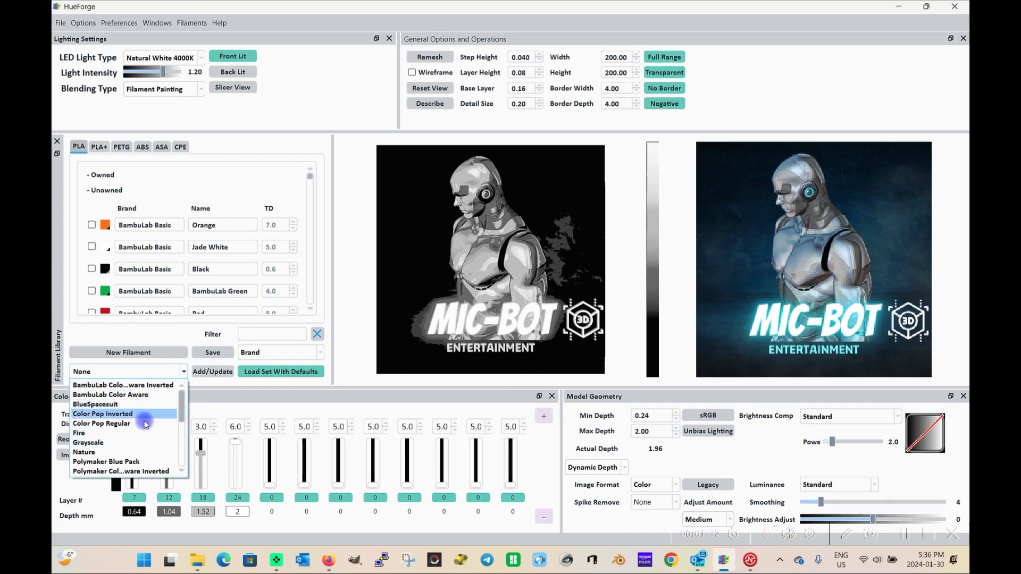
{"action": "left_click", "coordinate": [170, 337]}
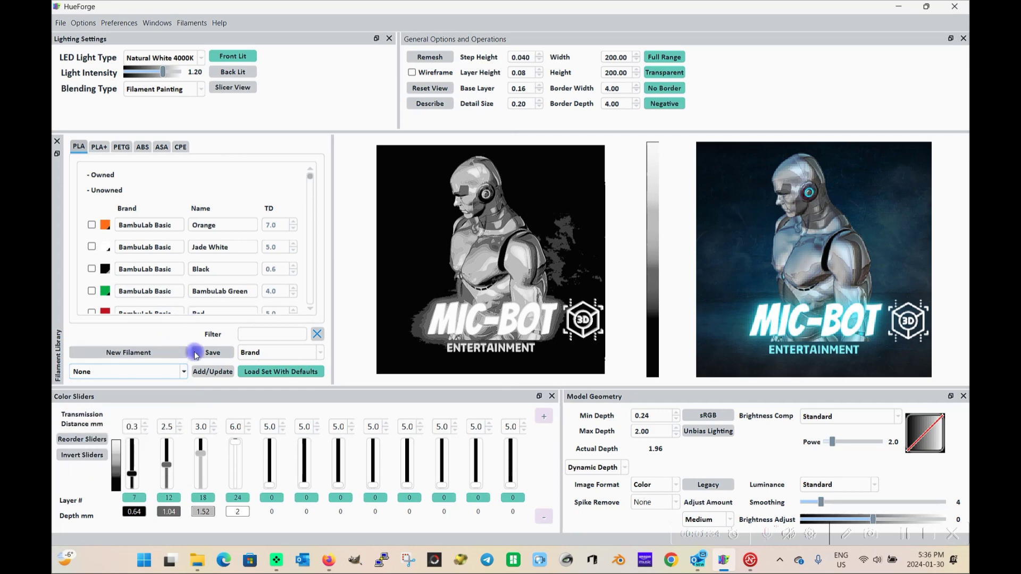
{"action": "scroll", "coordinate": [162, 271], "scroll_direction": "down", "scroll_amount": 2}
{"action": "left_click", "coordinate": [146, 353]}
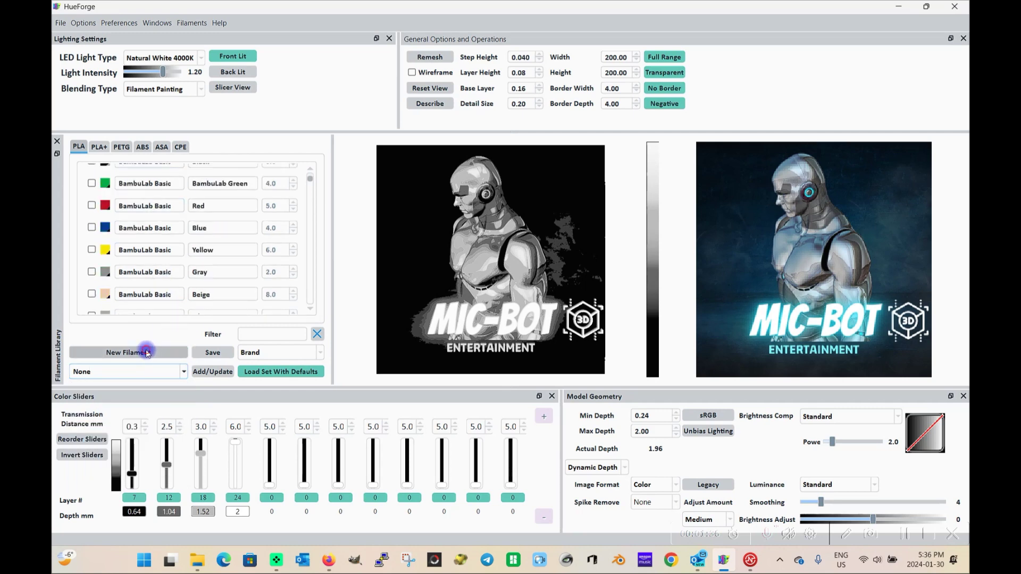
{"action": "left_click", "coordinate": [662, 143]}
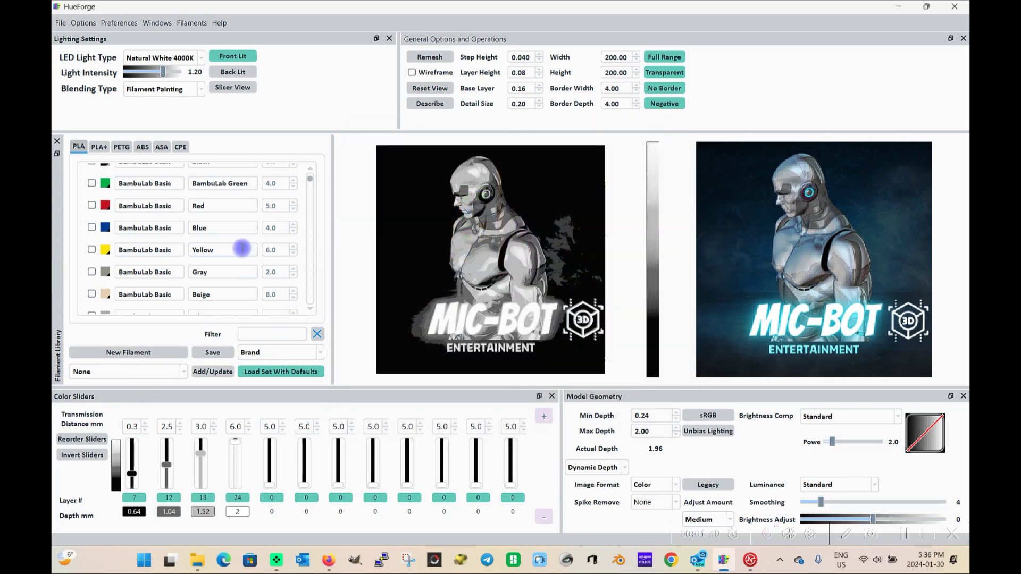
{"action": "scroll", "coordinate": [242, 248], "scroll_direction": "up", "scroll_amount": 3}
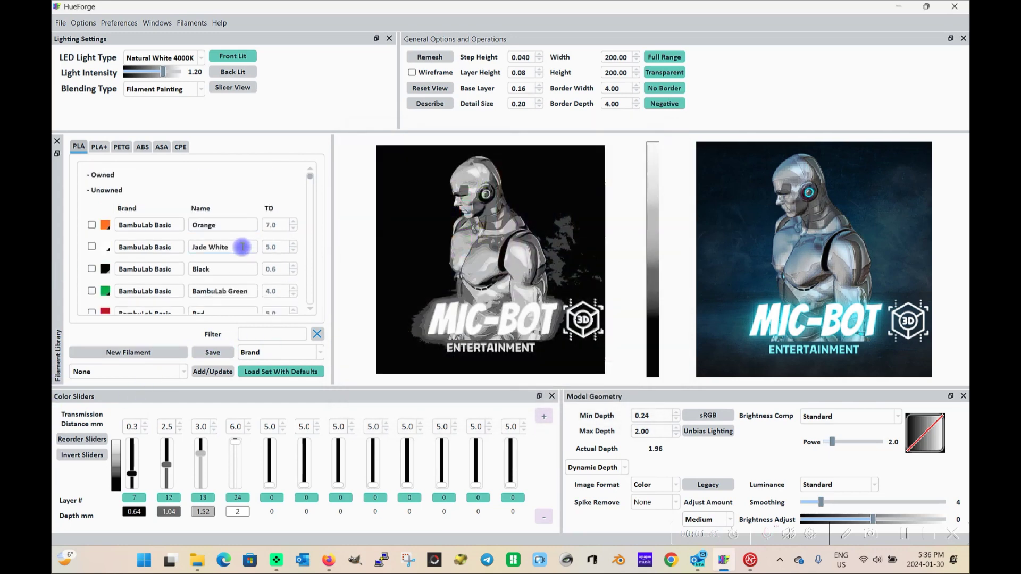
{"action": "left_click", "coordinate": [274, 227]}
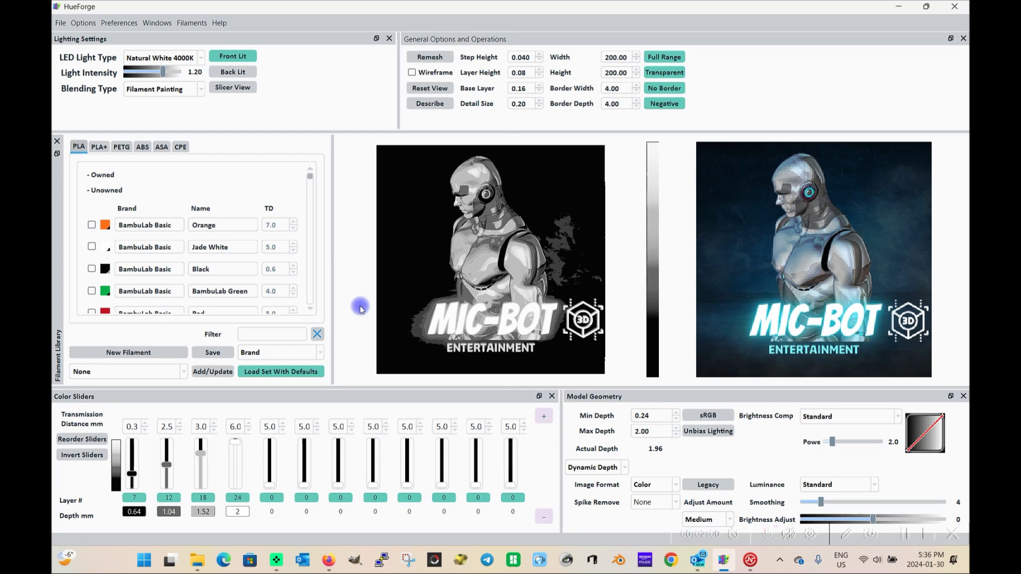
{"action": "left_click", "coordinate": [846, 538]}
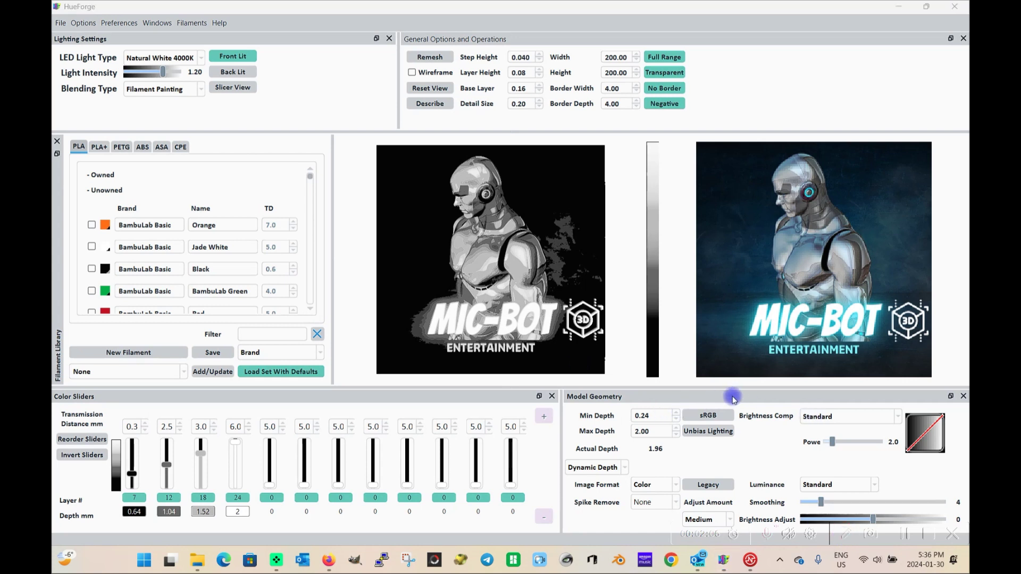
{"action": "left_click_drag", "start_coordinate": [732, 397], "coordinate": [803, 437]}
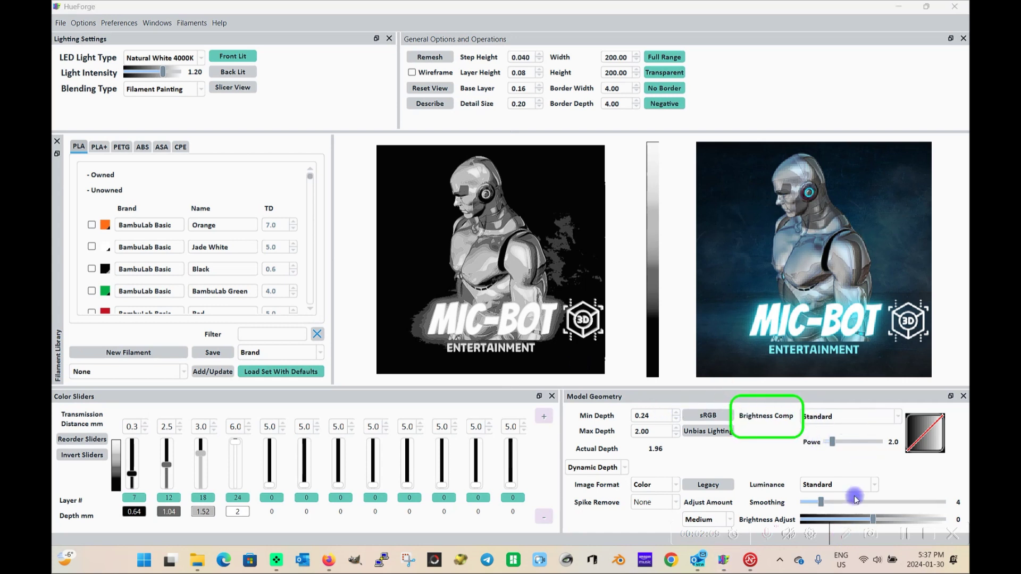
{"action": "left_click", "coordinate": [898, 417]}
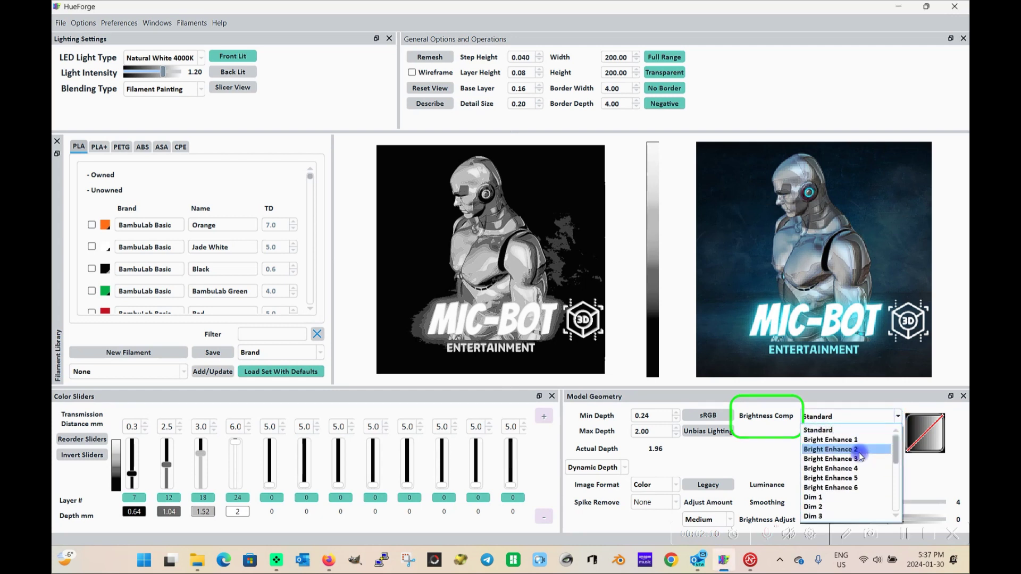
{"action": "scroll", "coordinate": [858, 456], "scroll_direction": "down", "scroll_amount": 5}
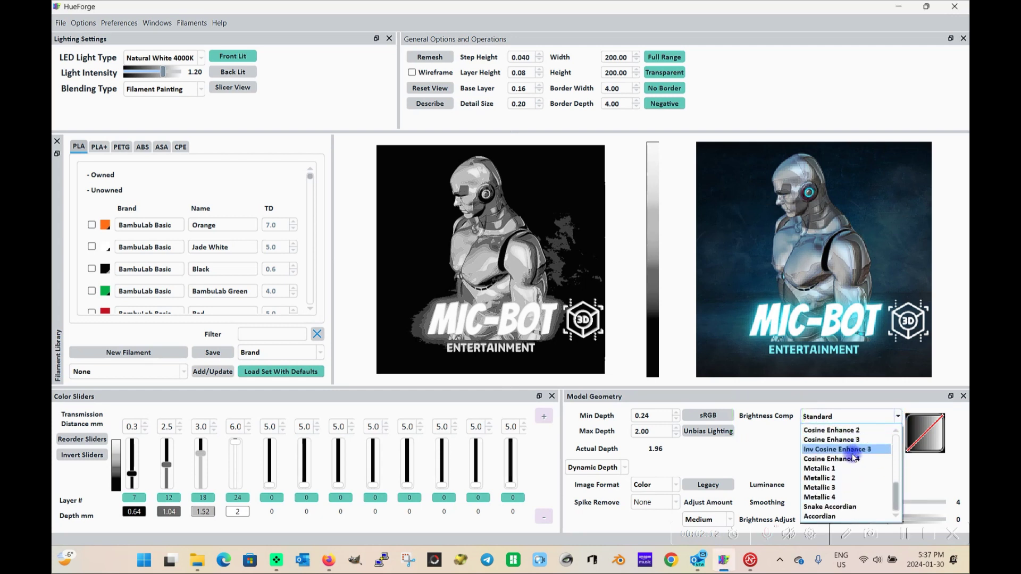
{"action": "scroll", "coordinate": [853, 458], "scroll_direction": "up", "scroll_amount": 6}
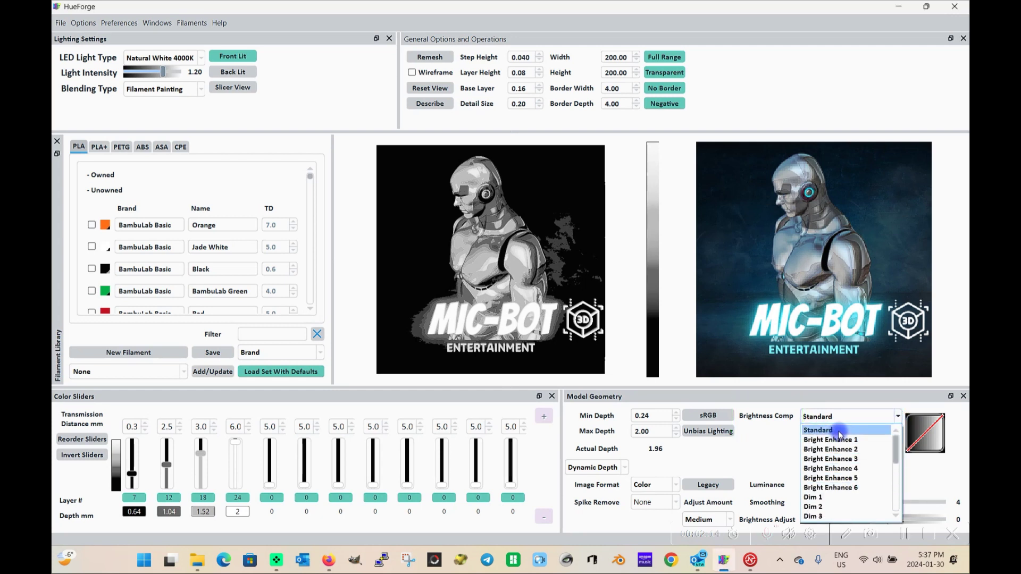
{"action": "left_click", "coordinate": [769, 443]}
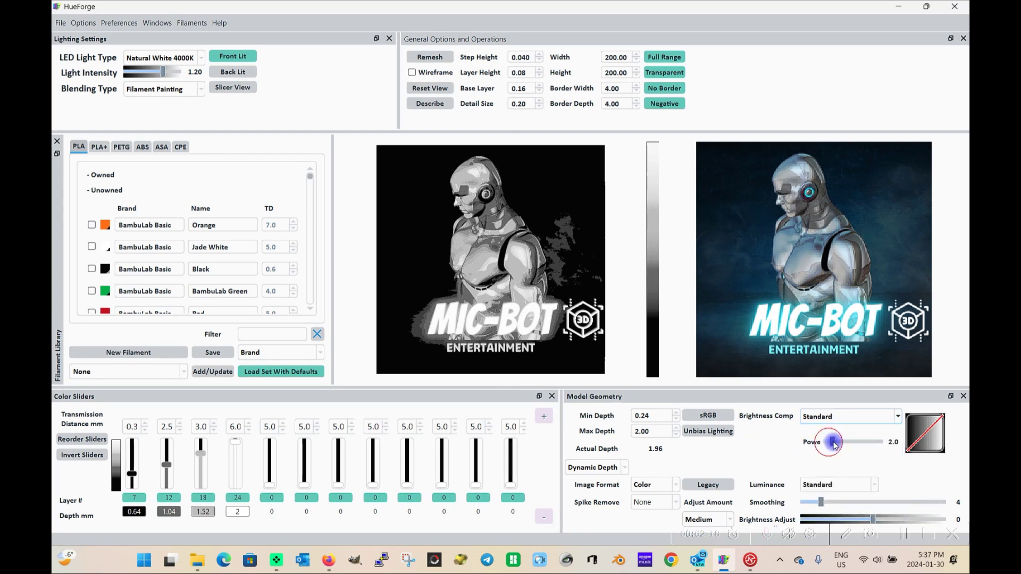
{"action": "left_click", "coordinate": [895, 416]}
{"action": "left_click", "coordinate": [877, 426]}
{"action": "left_click", "coordinate": [872, 417]}
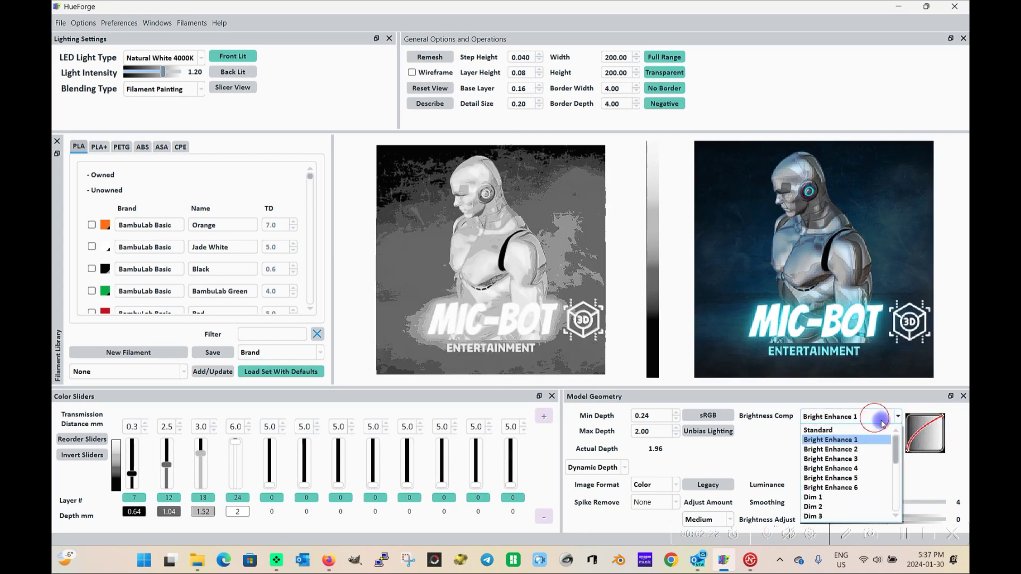
{"action": "left_click", "coordinate": [872, 418]}
{"action": "left_click", "coordinate": [872, 417]}
{"action": "scroll", "coordinate": [873, 426], "scroll_direction": "up", "scroll_amount": 2}
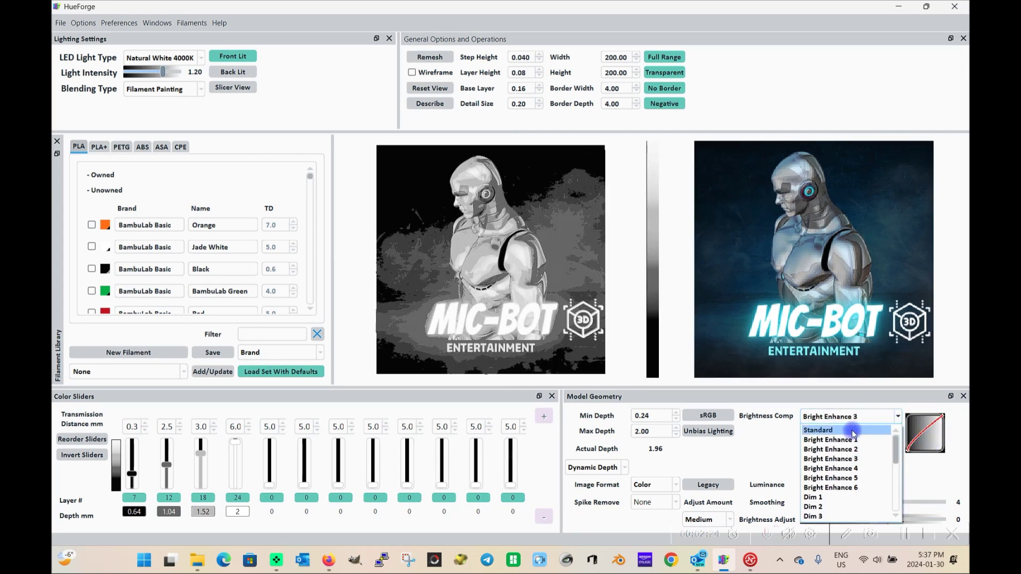
{"action": "left_click", "coordinate": [829, 424]}
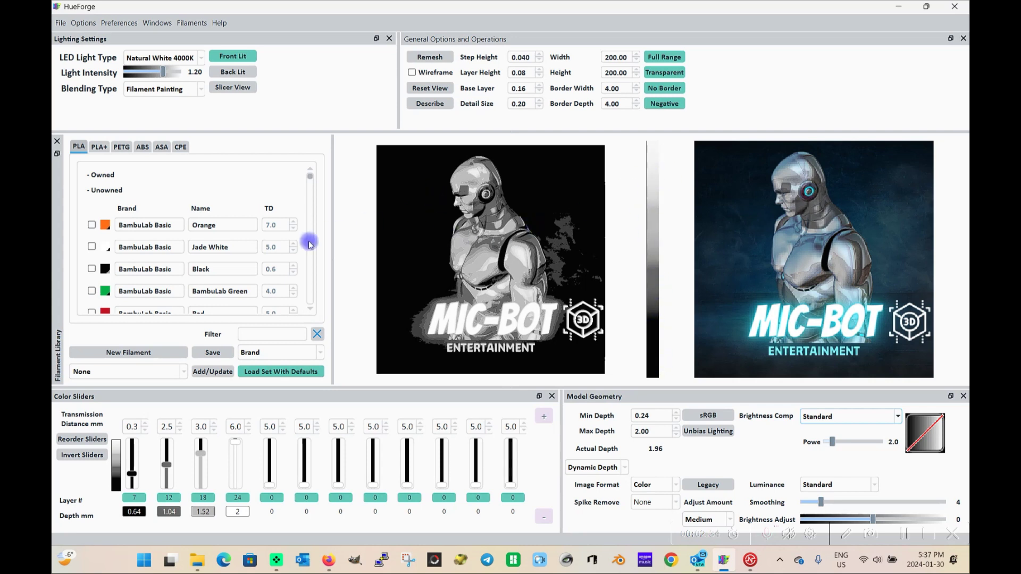
Toggle the layer 24 colour change to restore the 1.96 mm depth, and check layer 7's change.
{"action": "left_click", "coordinate": [239, 499]}
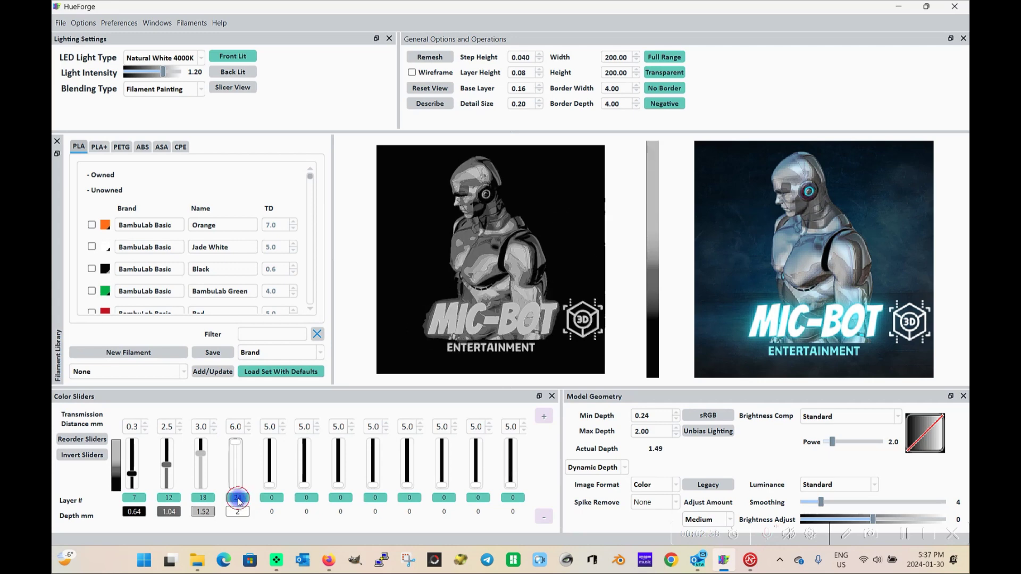
{"action": "left_click", "coordinate": [207, 500]}
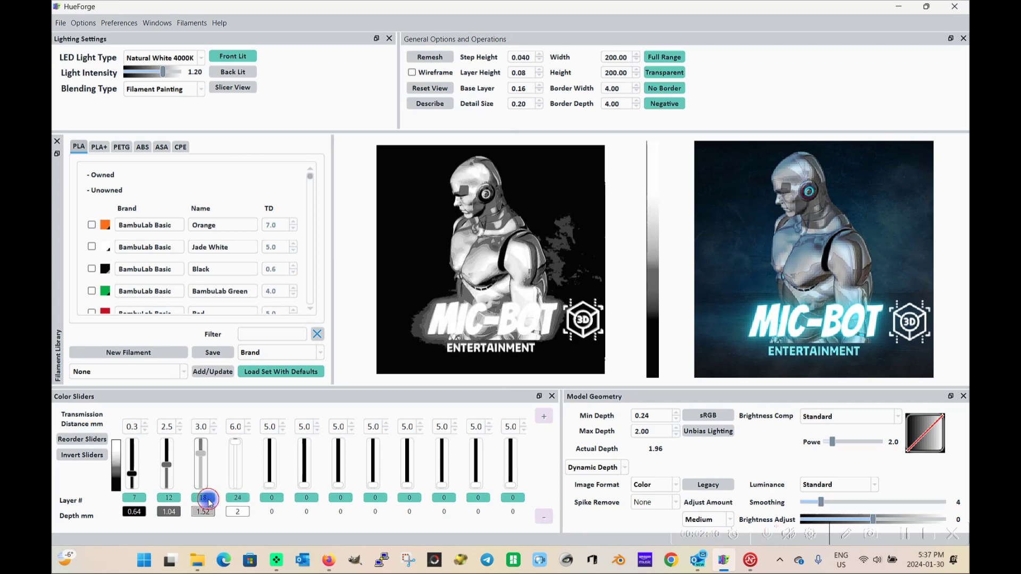
{"action": "left_click", "coordinate": [139, 502]}
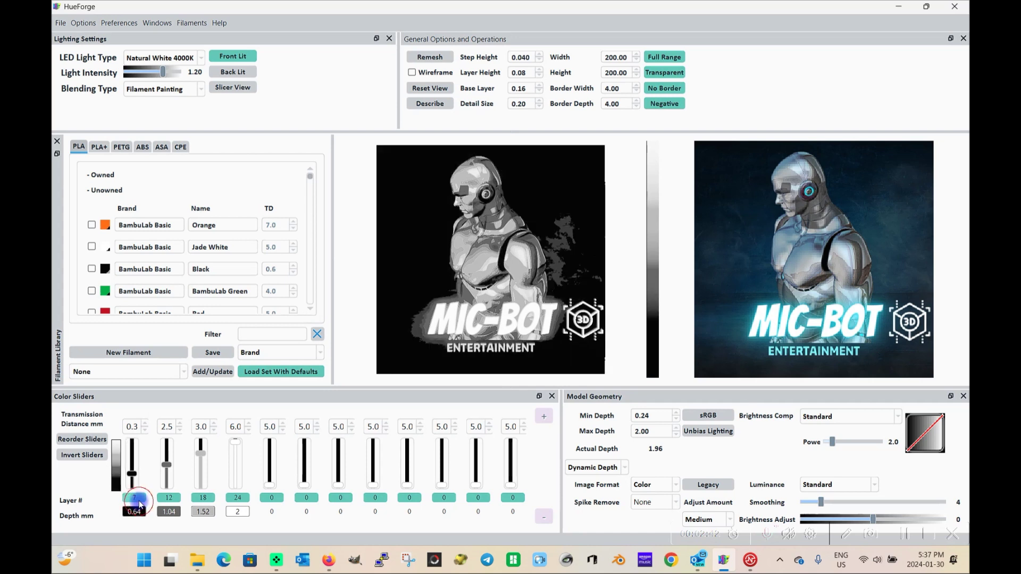
{"action": "scroll", "coordinate": [218, 270], "scroll_direction": "down", "scroll_amount": 1}
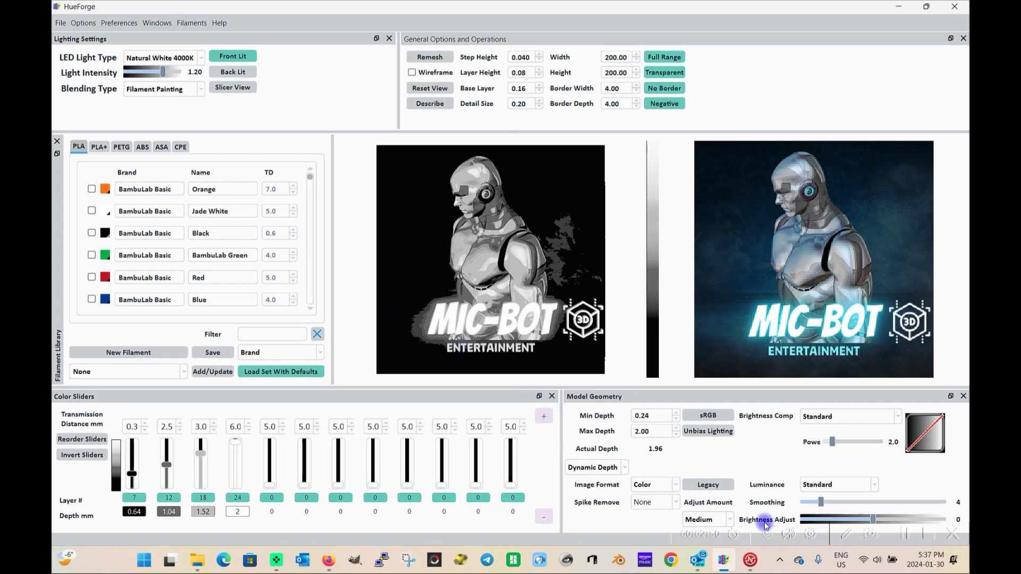
{"action": "left_click", "coordinate": [828, 484]}
{"action": "left_click", "coordinate": [823, 546]}
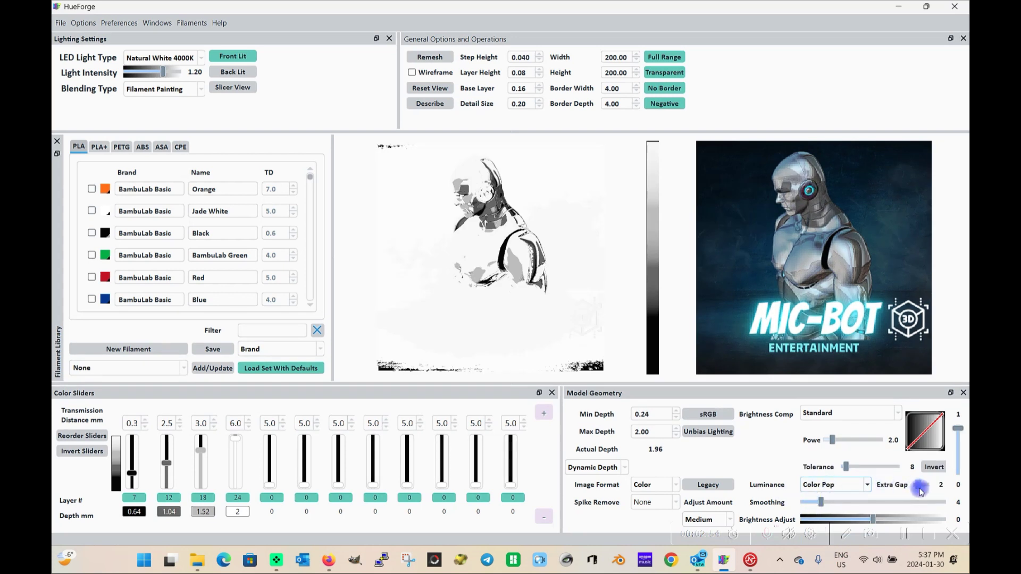
{"action": "mouse_move", "coordinate": [920, 489]}
{"action": "left_mouse_down"}
{"action": "mouse_move", "coordinate": [929, 490]}
{"action": "mouse_move", "coordinate": [918, 491]}
{"action": "left_mouse_up"}
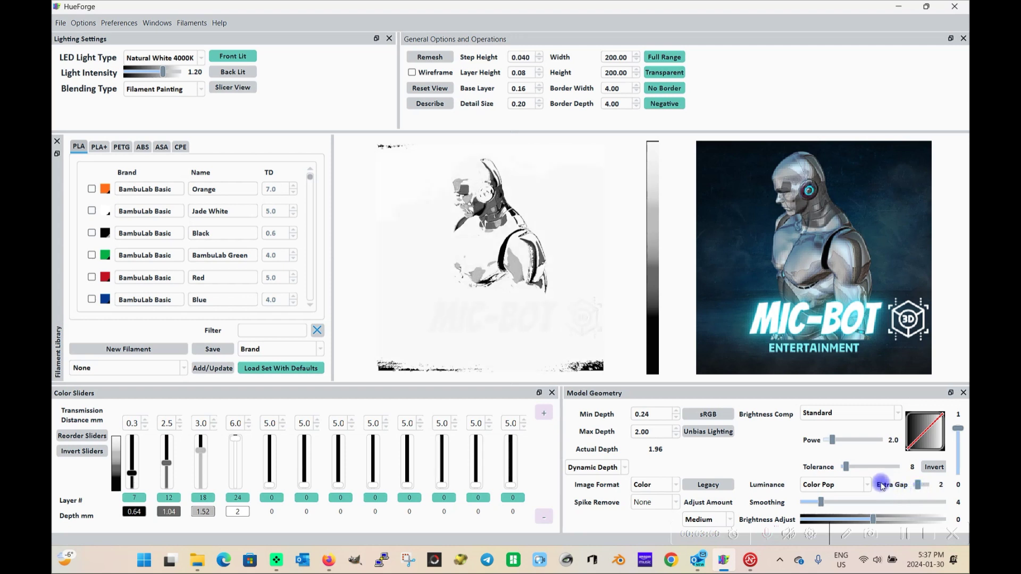
{"action": "left_click", "coordinate": [846, 485]}
{"action": "left_click", "coordinate": [839, 493]}
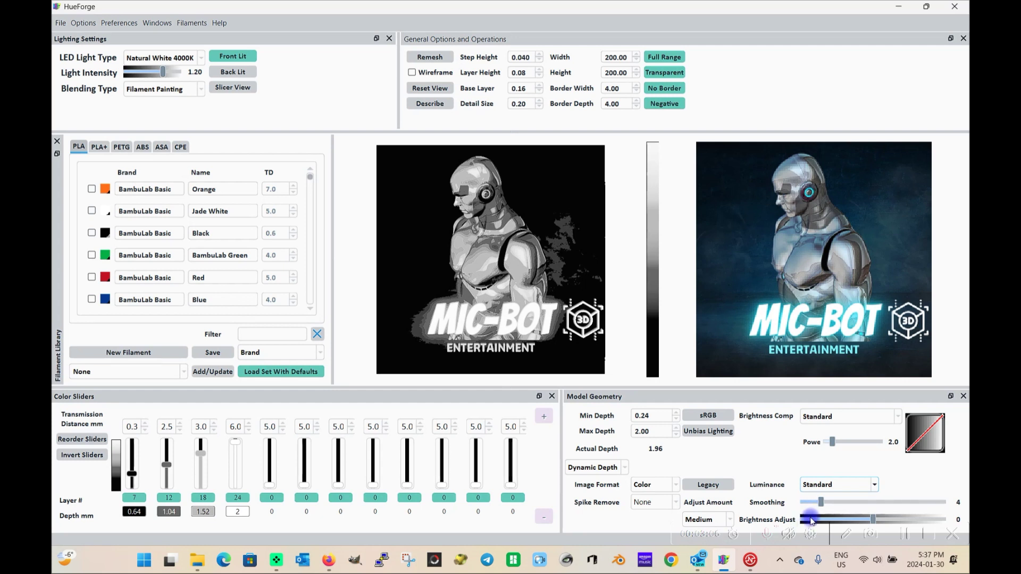
{"action": "left_click", "coordinate": [851, 485]}
{"action": "left_click", "coordinate": [844, 547]}
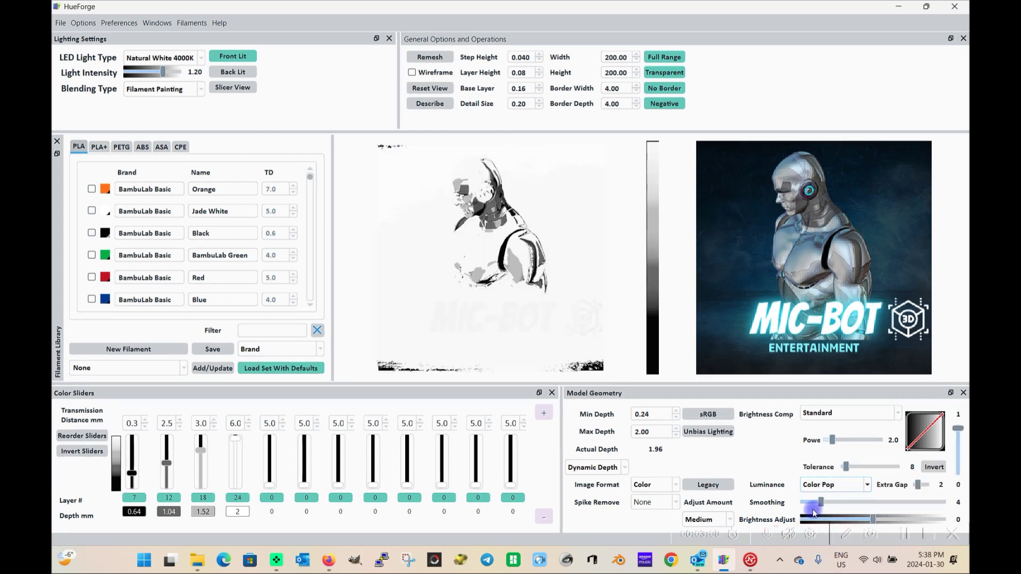
{"action": "left_click_drag", "start_coordinate": [850, 467], "coordinate": [848, 471]}
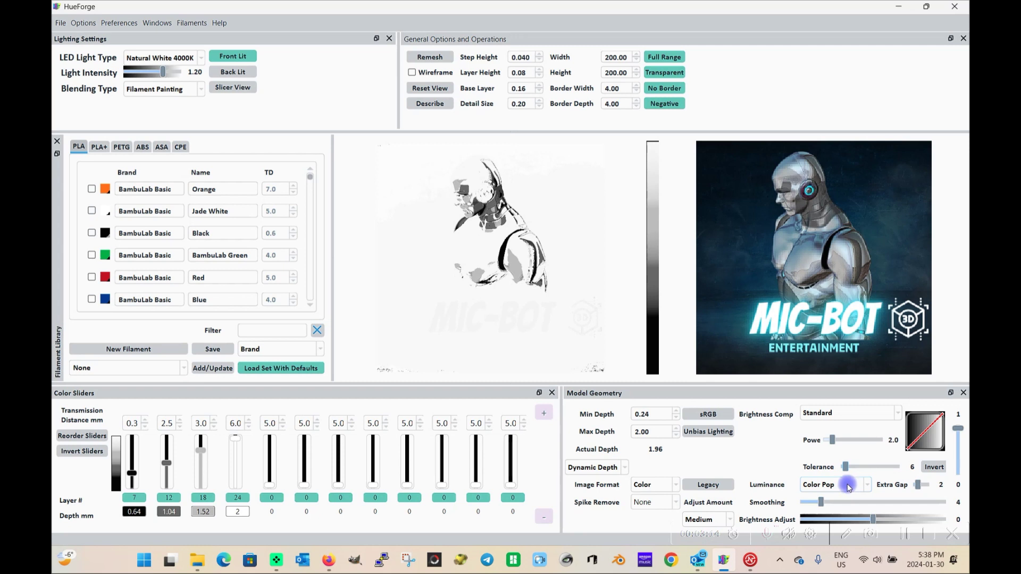
{"action": "left_click", "coordinate": [849, 486]}
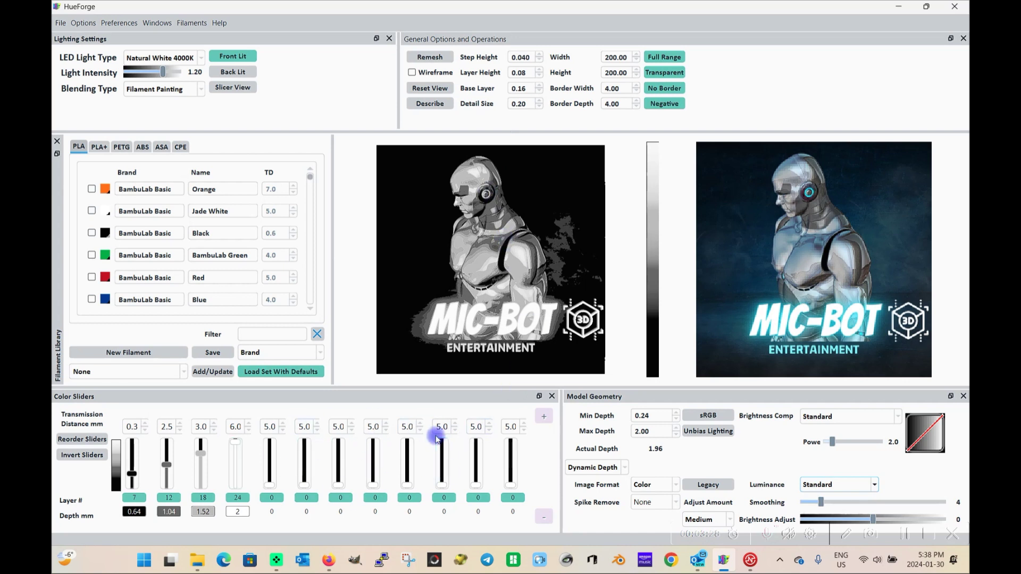
{"action": "left_click", "coordinate": [261, 335]}
{"action": "type", "text": "blue"}
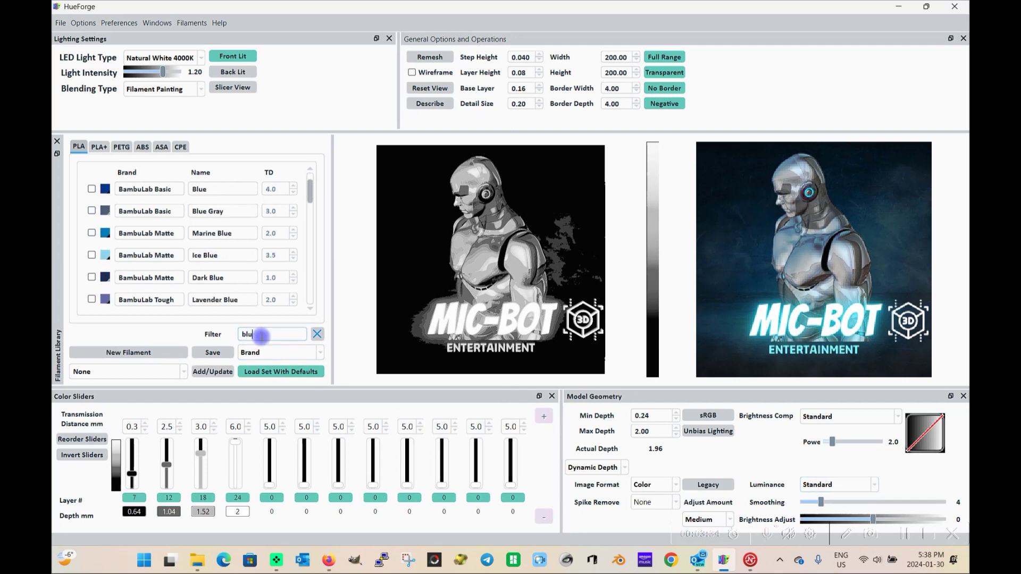
{"action": "key", "text": "BackSpace"}
{"action": "key", "text": "BackSpace"}
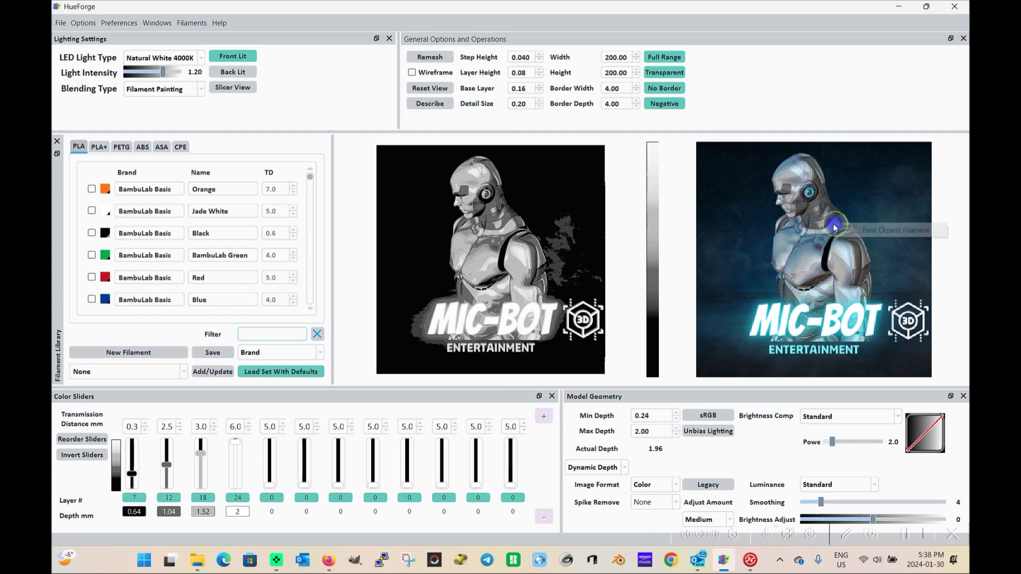
{"action": "left_click", "coordinate": [810, 236]}
{"action": "right_click", "coordinate": [787, 238]}
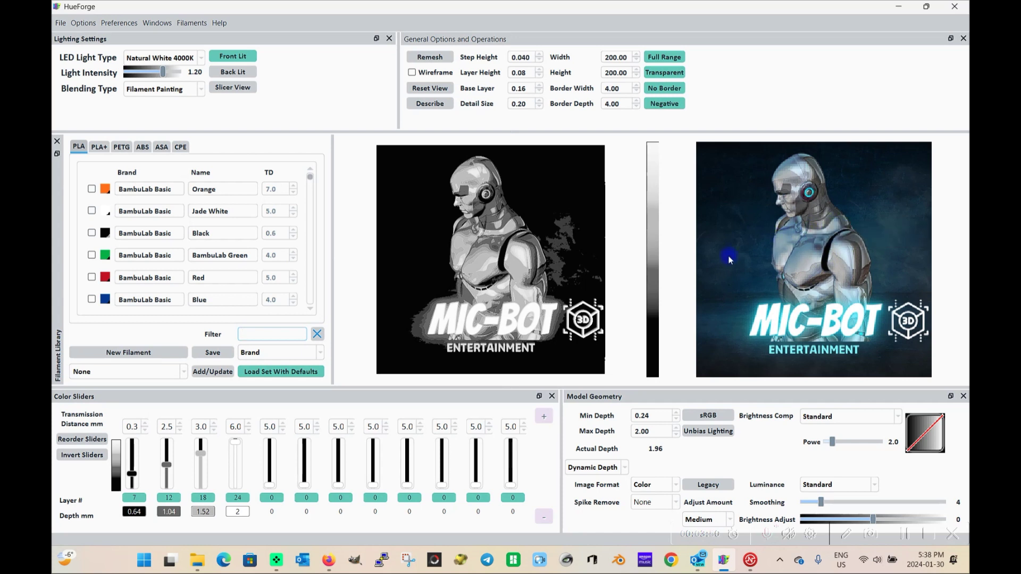
{"action": "mouse_move", "coordinate": [730, 260]}
{"action": "left_click", "coordinate": [726, 435]}
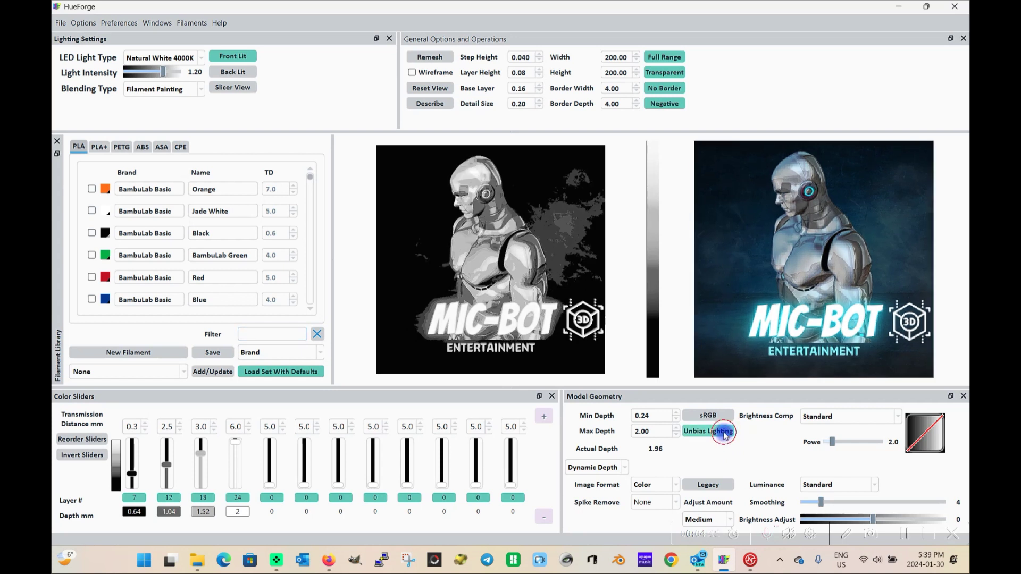
{"action": "left_click", "coordinate": [713, 435]}
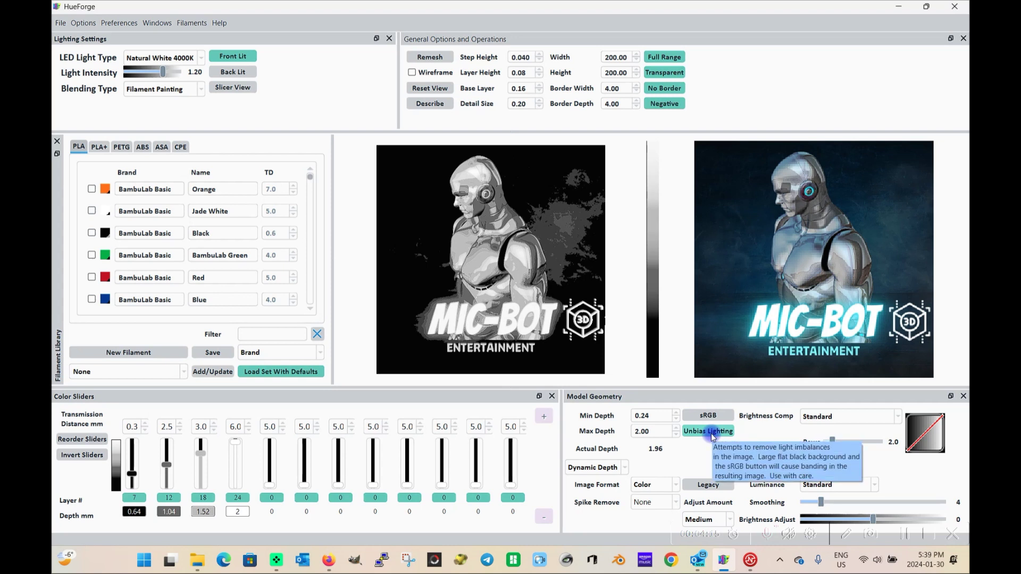
{"action": "left_click", "coordinate": [711, 433]}
{"action": "left_click", "coordinate": [716, 416]}
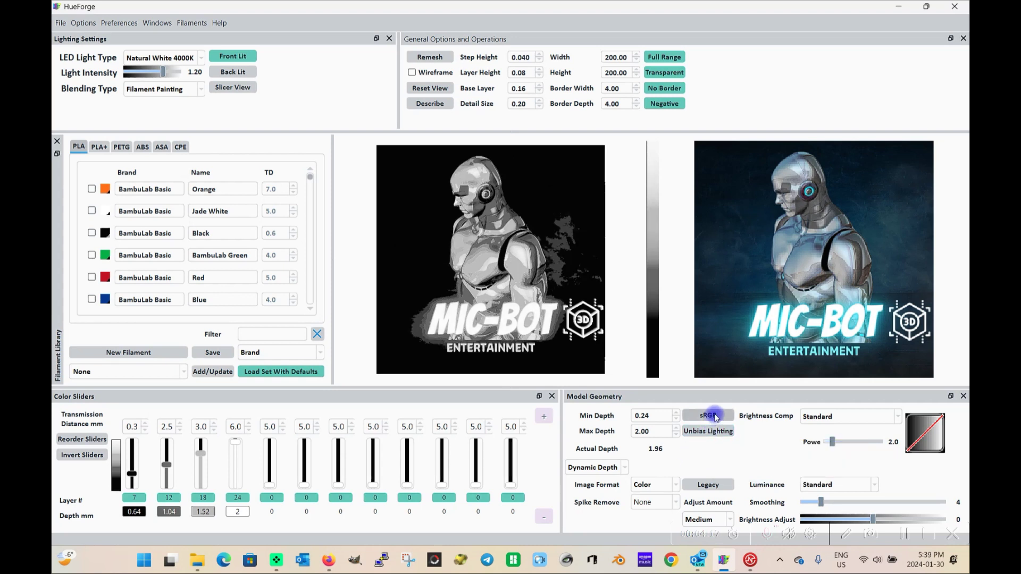
{"action": "left_click", "coordinate": [715, 434]}
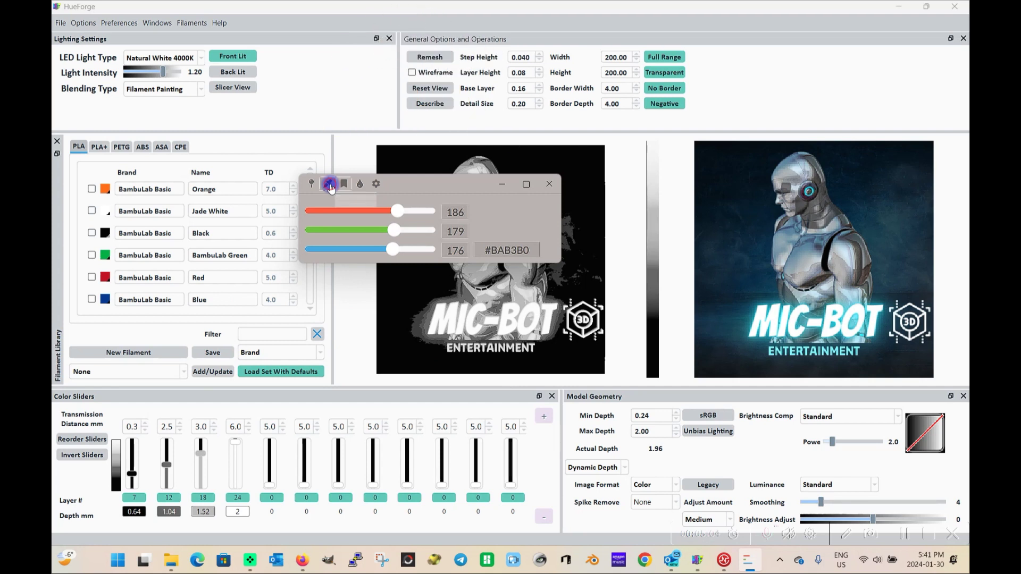
Sample the preview's dark blue background as #092539 with the colour picker eyedropper.
{"action": "left_click", "coordinate": [330, 187]}
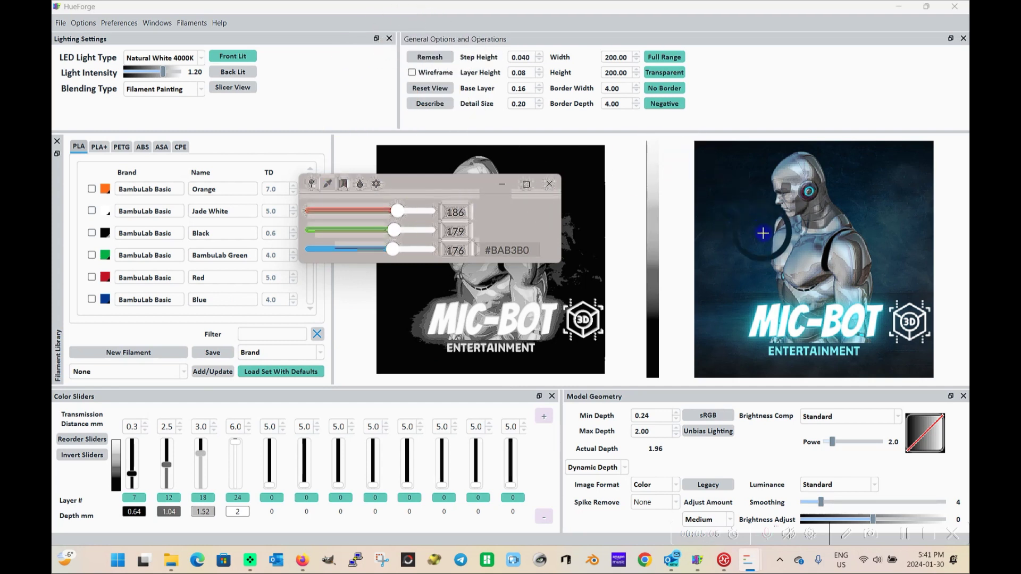
{"action": "left_click", "coordinate": [740, 234]}
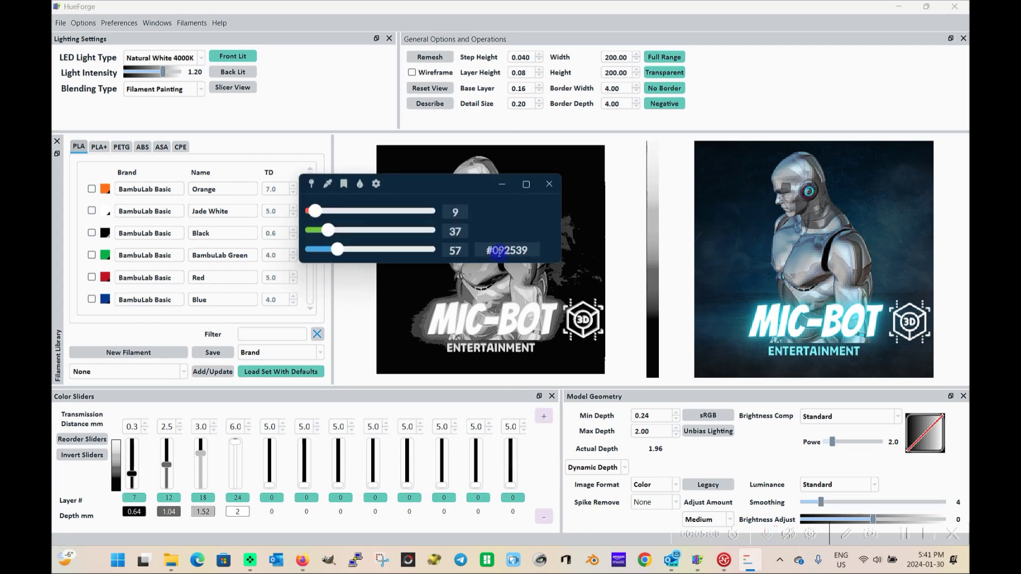
{"action": "left_click_drag", "start_coordinate": [488, 250], "coordinate": [538, 250]}
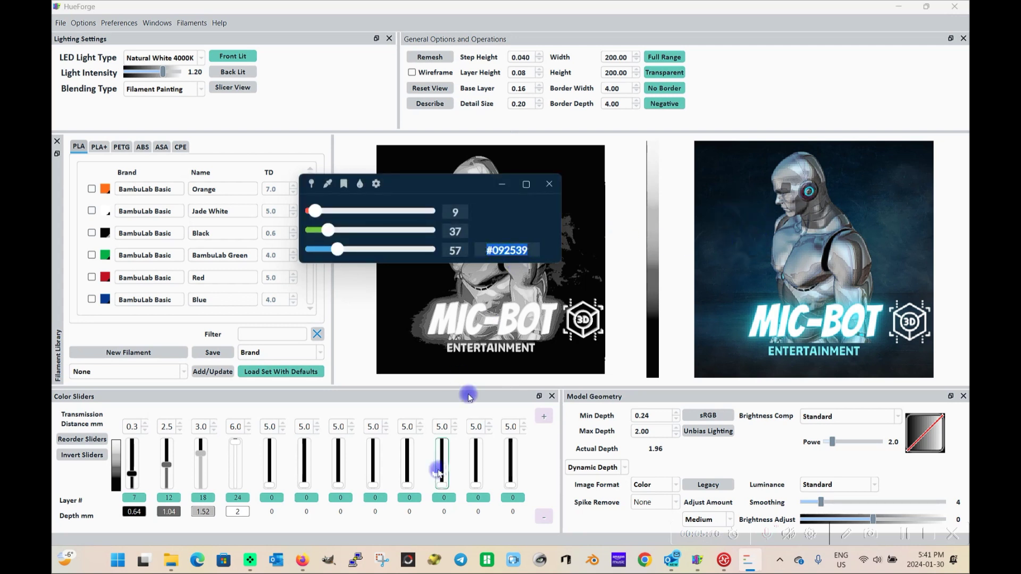
Paste #092539 into the new filament's HTML colour field, then close the colour dialog.
{"action": "left_click", "coordinate": [154, 355]}
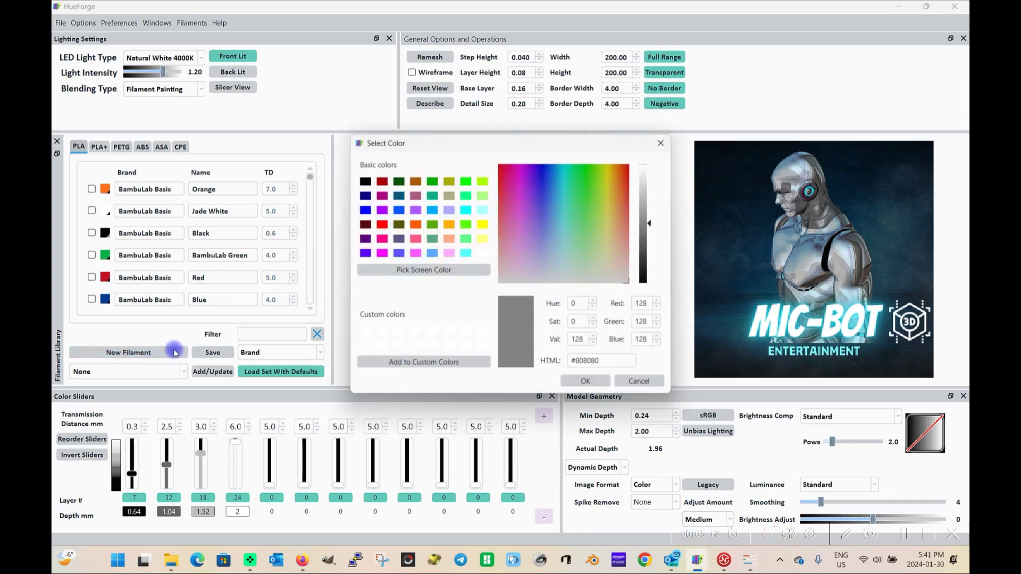
{"action": "left_click", "coordinate": [756, 562]}
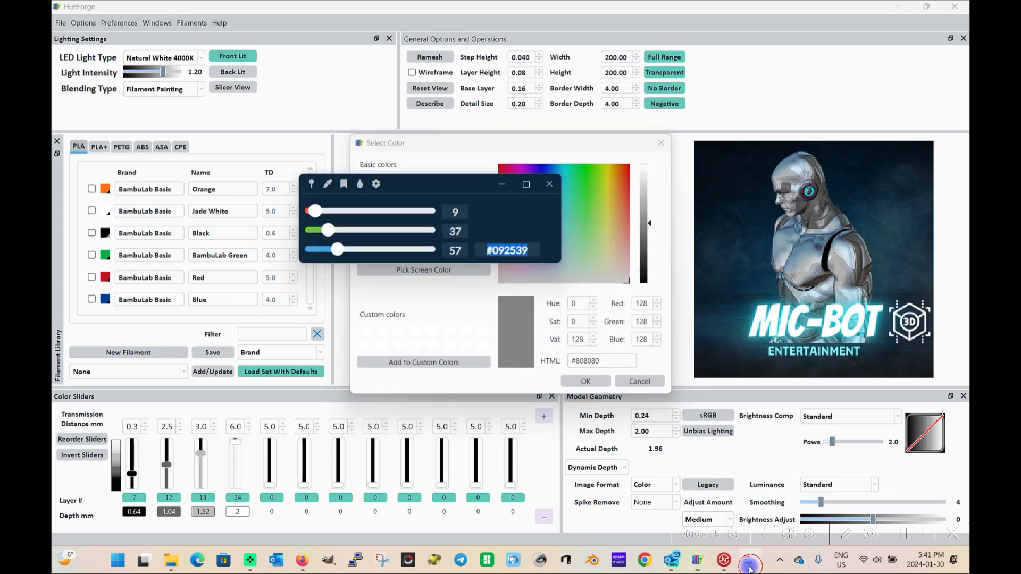
{"action": "right_click", "coordinate": [500, 242]}
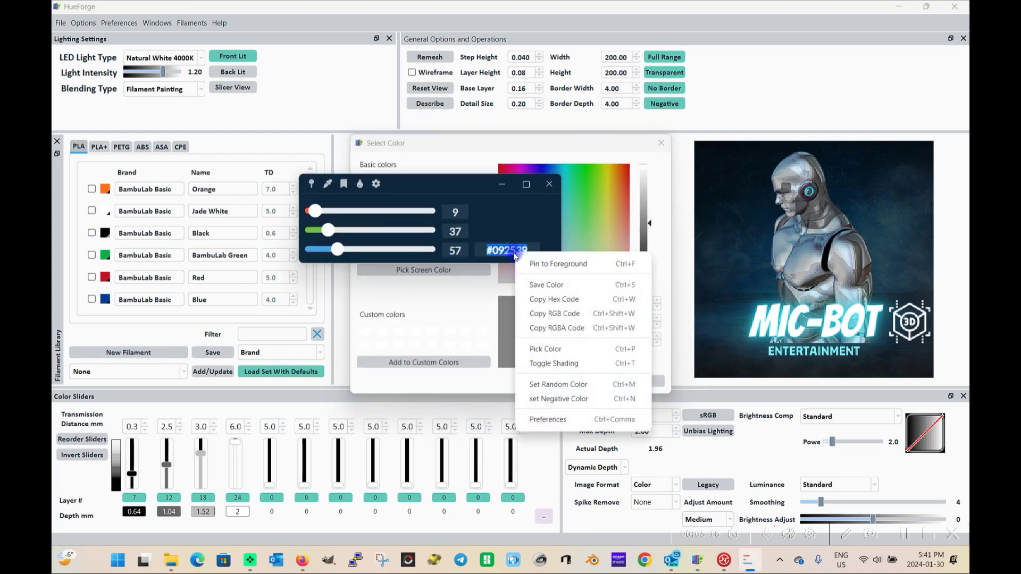
{"action": "left_click", "coordinate": [562, 301]}
{"action": "left_click", "coordinate": [514, 367]}
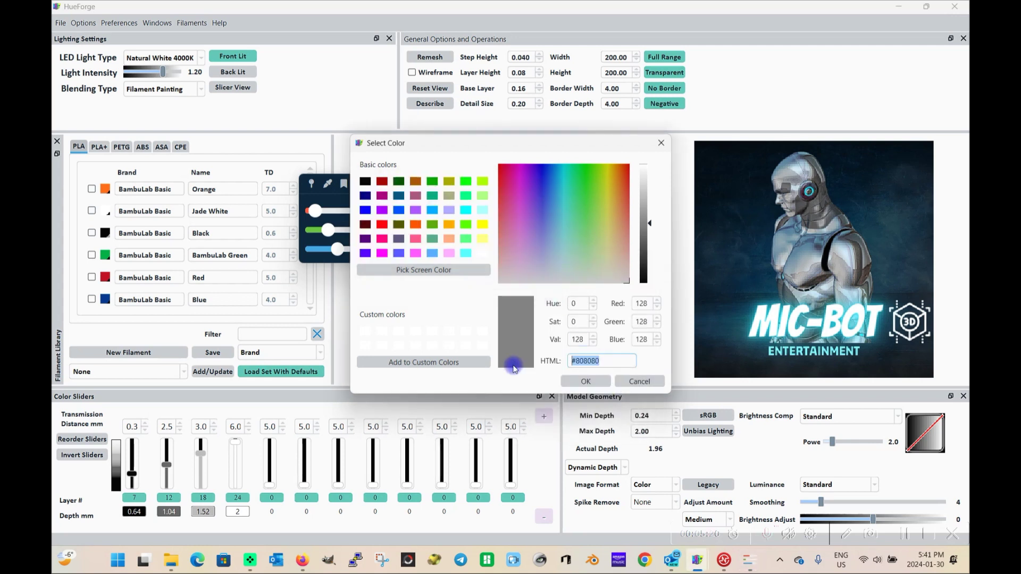
{"action": "key", "text": "ctrl+v"}
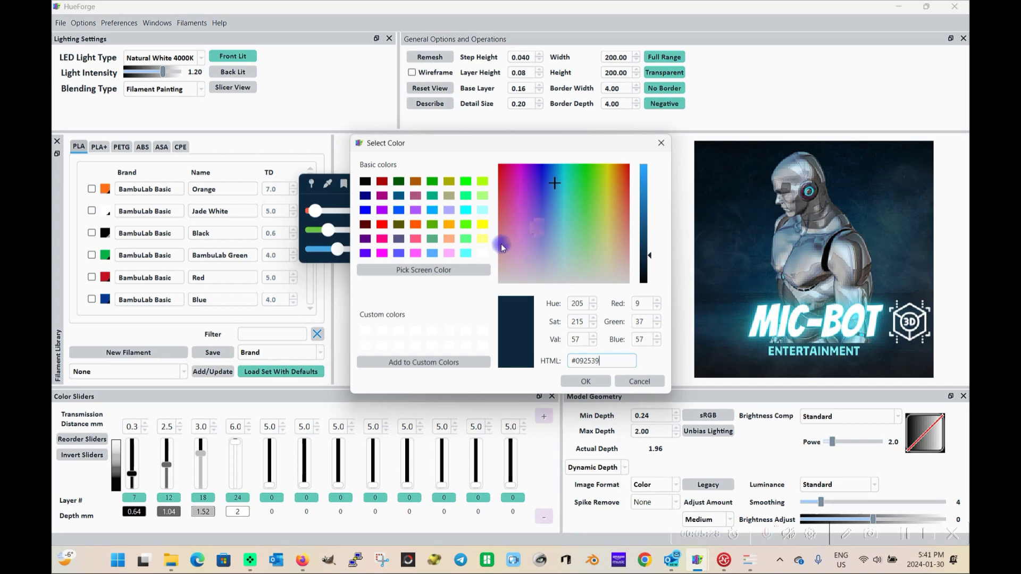
{"action": "left_click", "coordinate": [661, 143]}
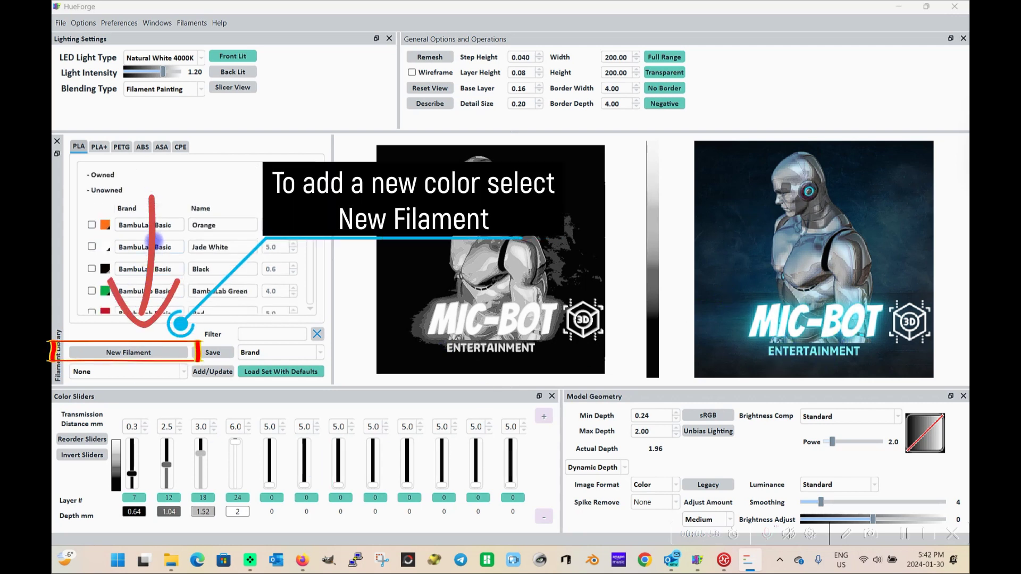
{"action": "left_click", "coordinate": [132, 355]}
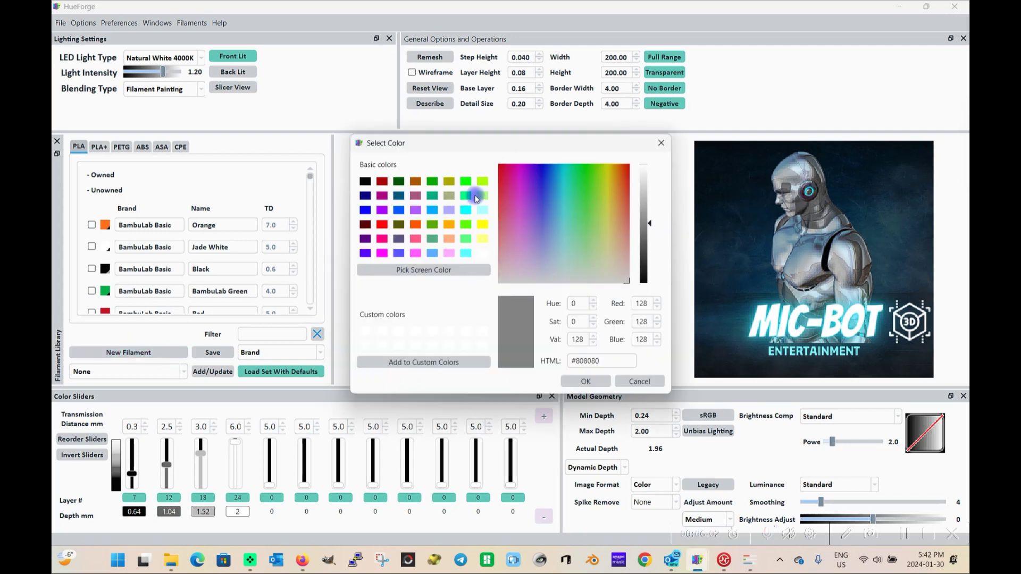
Pick a slightly darkened cyan as the new filament's colour.
{"action": "left_click", "coordinate": [466, 257]}
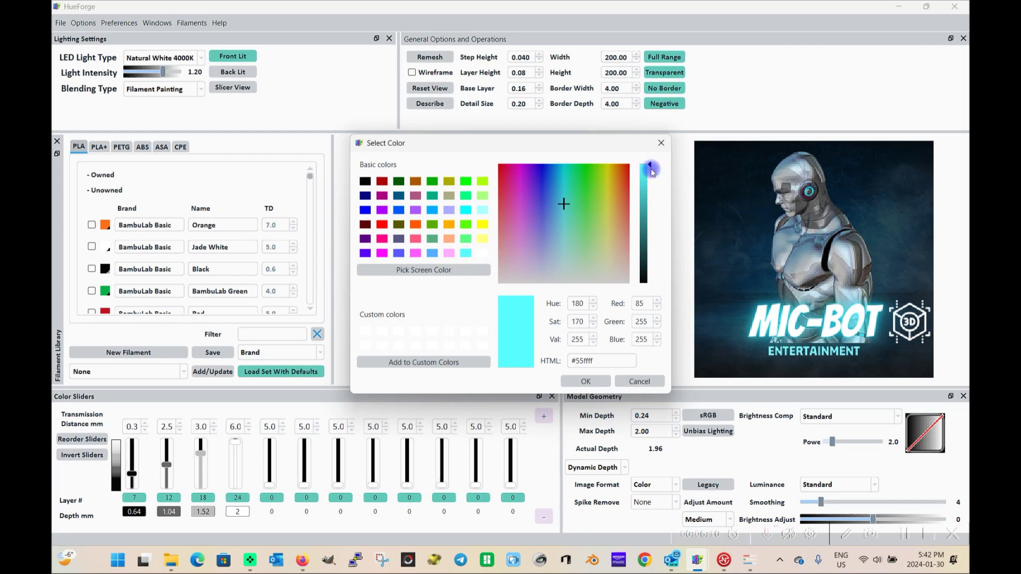
{"action": "mouse_move", "coordinate": [652, 171]}
{"action": "left_mouse_down"}
{"action": "mouse_move", "coordinate": [653, 182]}
{"action": "mouse_move", "coordinate": [651, 163]}
{"action": "left_mouse_up"}
{"action": "left_click", "coordinate": [793, 352]}
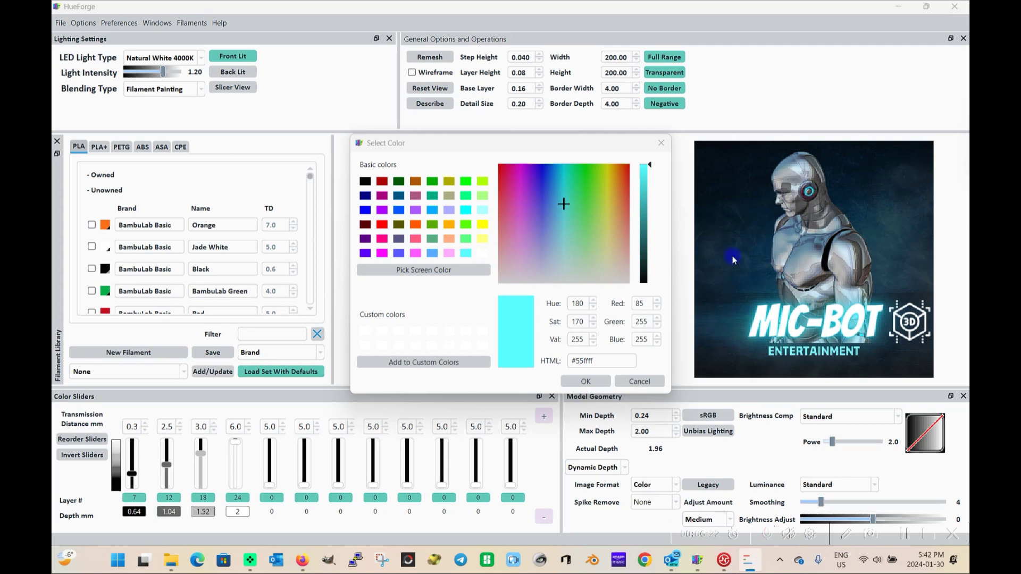
{"action": "double_click", "coordinate": [601, 360]}
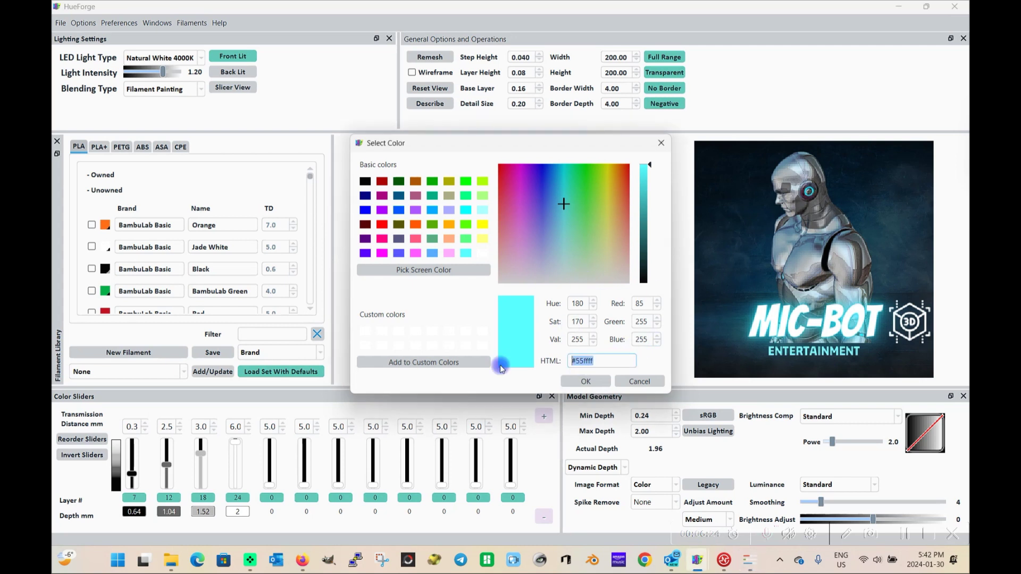
{"action": "left_click", "coordinate": [586, 382]}
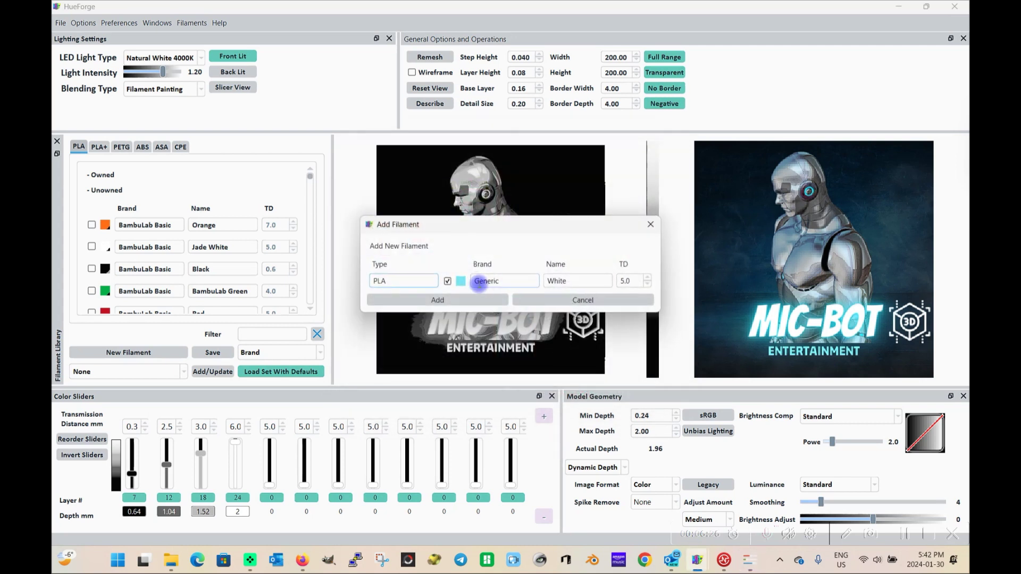
Set the brand to Polymaker and add the Teal PLA filament (TD 5.0) to the library.
{"action": "left_click", "coordinate": [498, 280]}
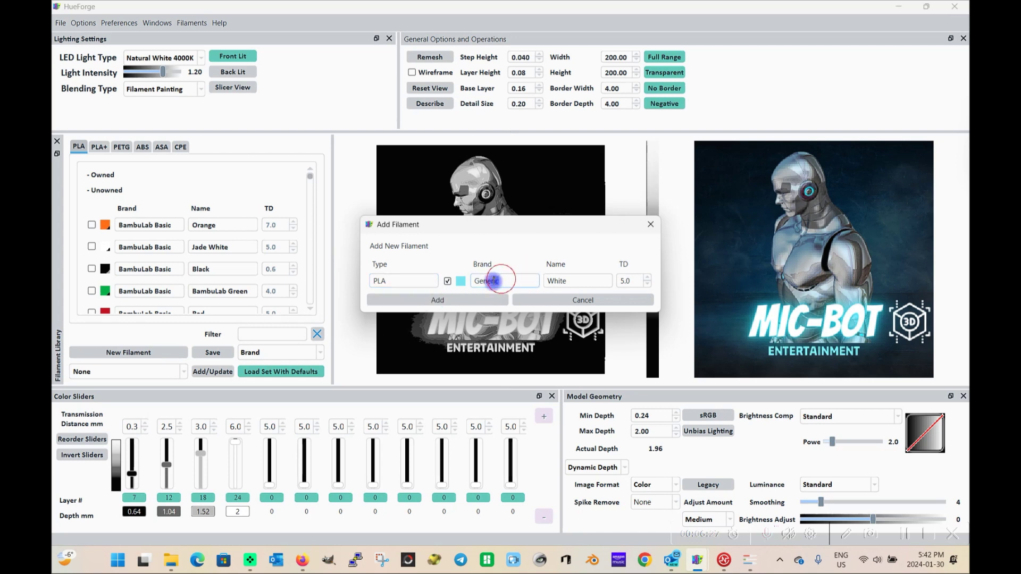
{"action": "key", "text": "BackSpace"}
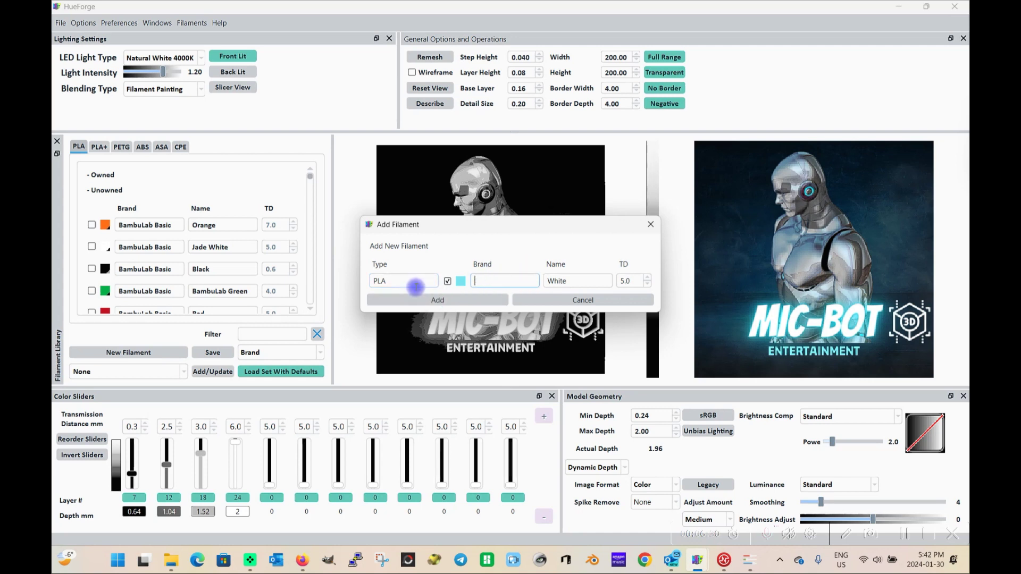
{"action": "type", "text": "Polymaker"}
{"action": "key", "text": "Tab"}
{"action": "left_click", "coordinate": [437, 300]}
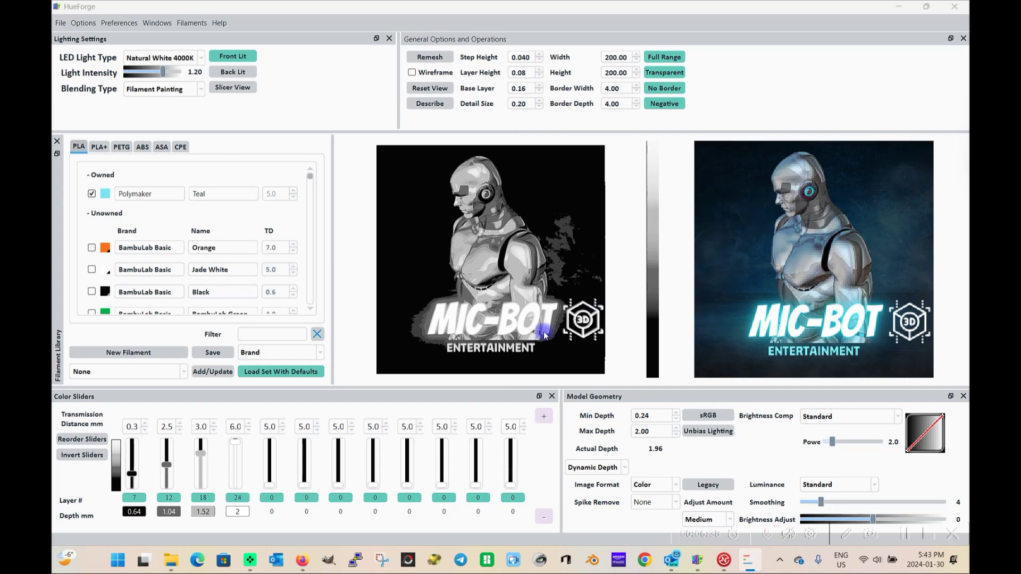
Start a new sky-blue #00aaff filament and begin replacing its brand with 'Ery'.
{"action": "left_click", "coordinate": [153, 355]}
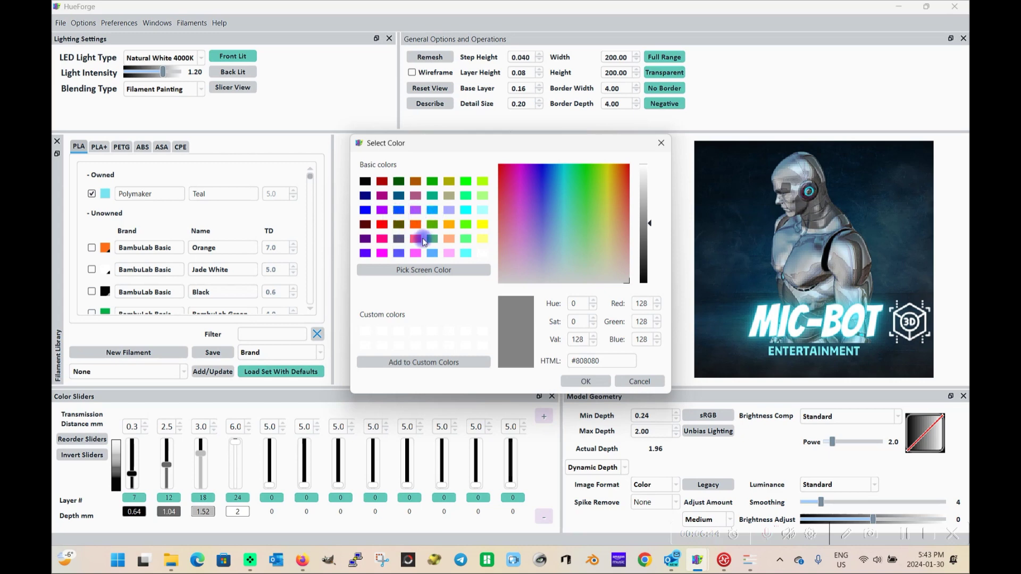
{"action": "left_click", "coordinate": [432, 210]}
{"action": "left_click", "coordinate": [576, 379]}
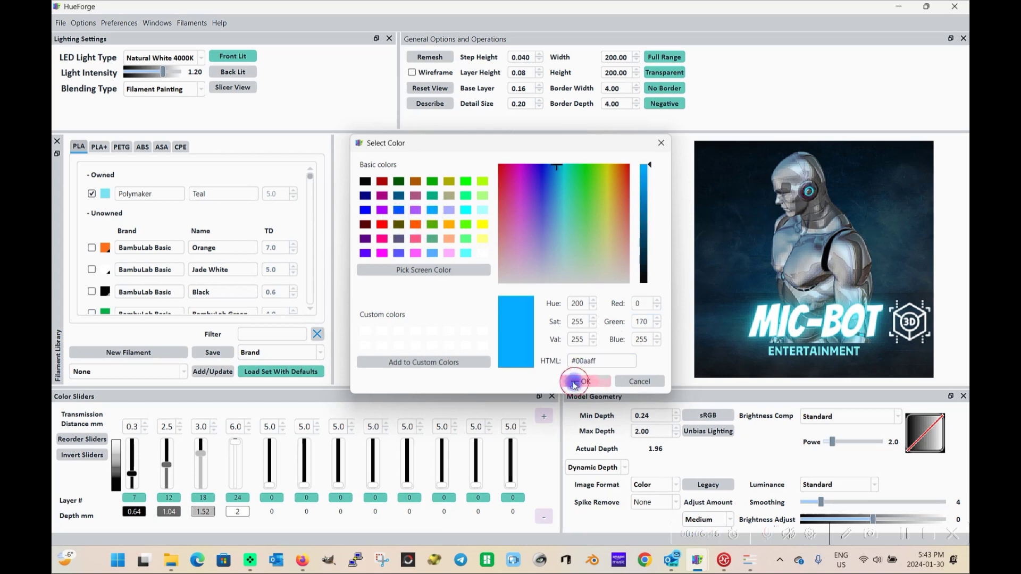
{"action": "double_click", "coordinate": [524, 281]}
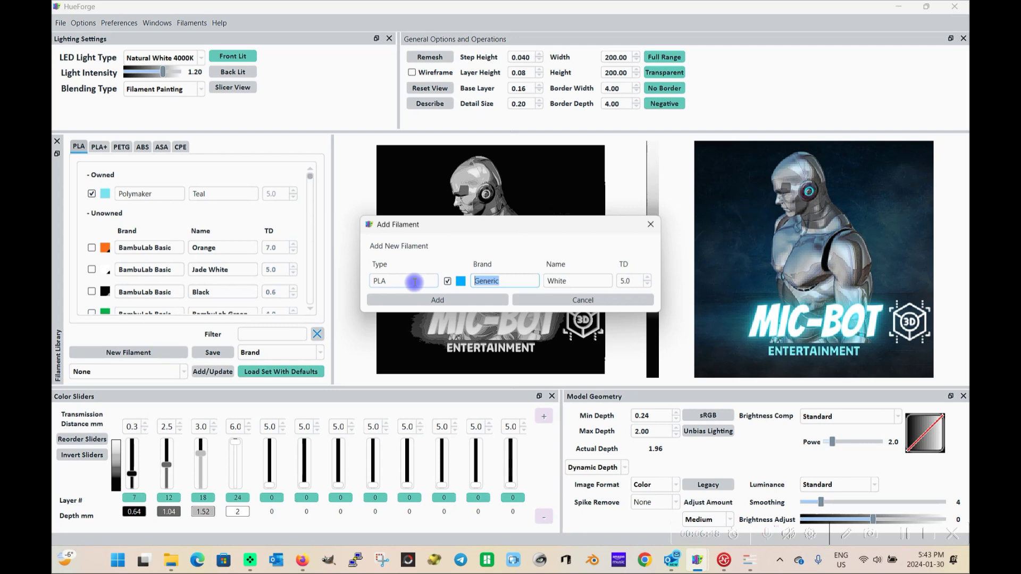
{"action": "type", "text": "Eryone"}
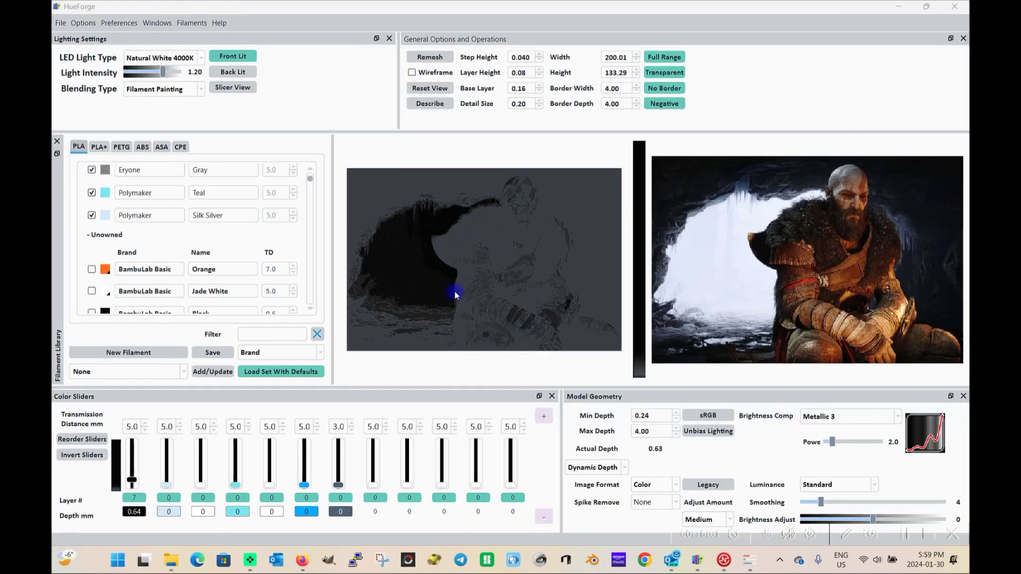
Start another new filament with a red colour, then dismiss the setup.
{"action": "scroll", "coordinate": [212, 267], "scroll_direction": "down", "scroll_amount": 1}
{"action": "scroll", "coordinate": [211, 265], "scroll_direction": "up", "scroll_amount": 4}
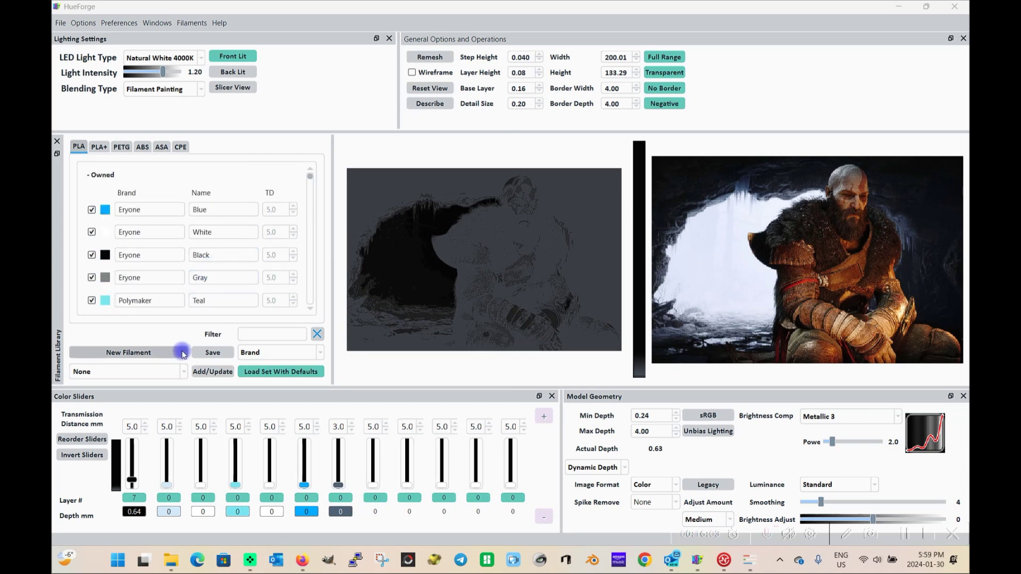
{"action": "left_click", "coordinate": [148, 354]}
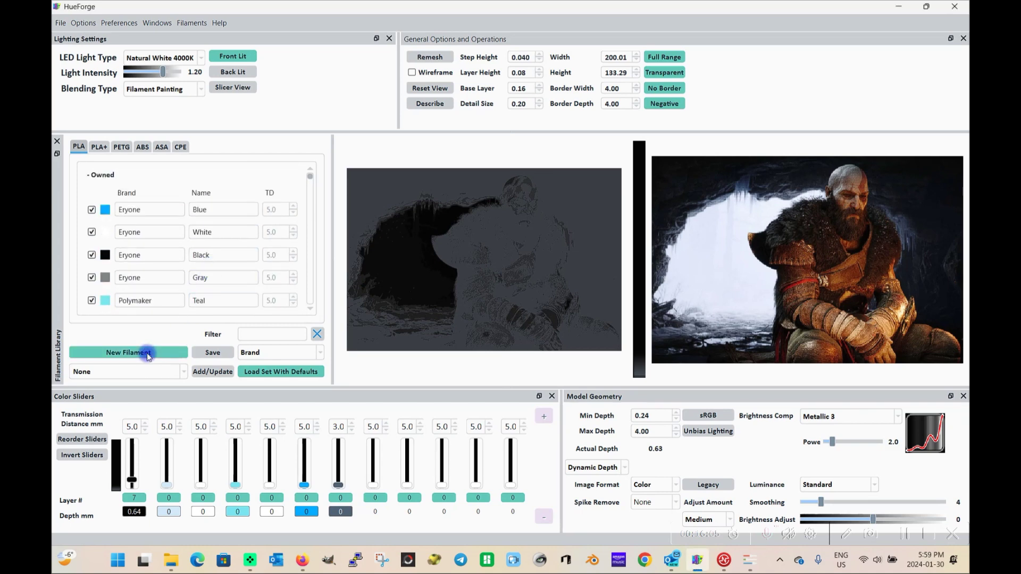
{"action": "left_click", "coordinate": [382, 224]}
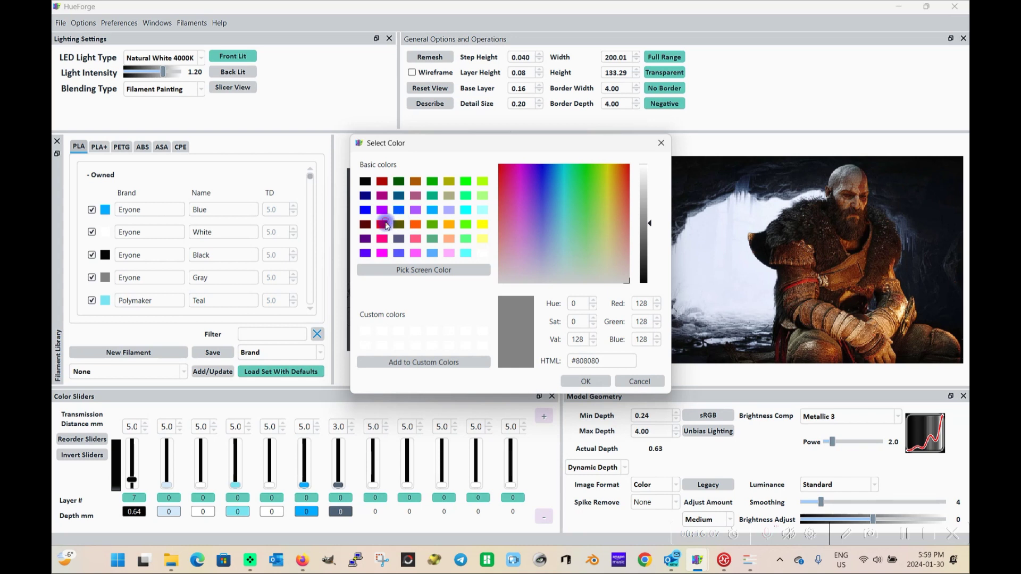
{"action": "left_click", "coordinate": [587, 382]}
{"action": "left_click", "coordinate": [429, 290]}
Filter the library by 'brown' and assign PolyLite Brown (TD 0.8) to the eighth colour layer.
{"action": "scroll", "coordinate": [187, 258], "scroll_direction": "down", "scroll_amount": 10}
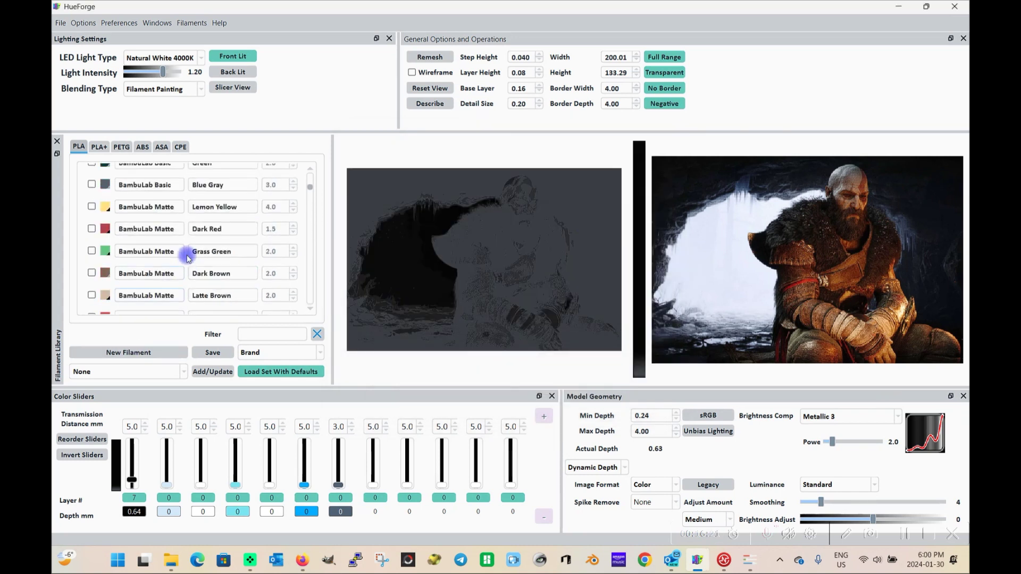
{"action": "scroll", "coordinate": [187, 258], "scroll_direction": "down", "scroll_amount": 3}
{"action": "type", "text": "brown"}
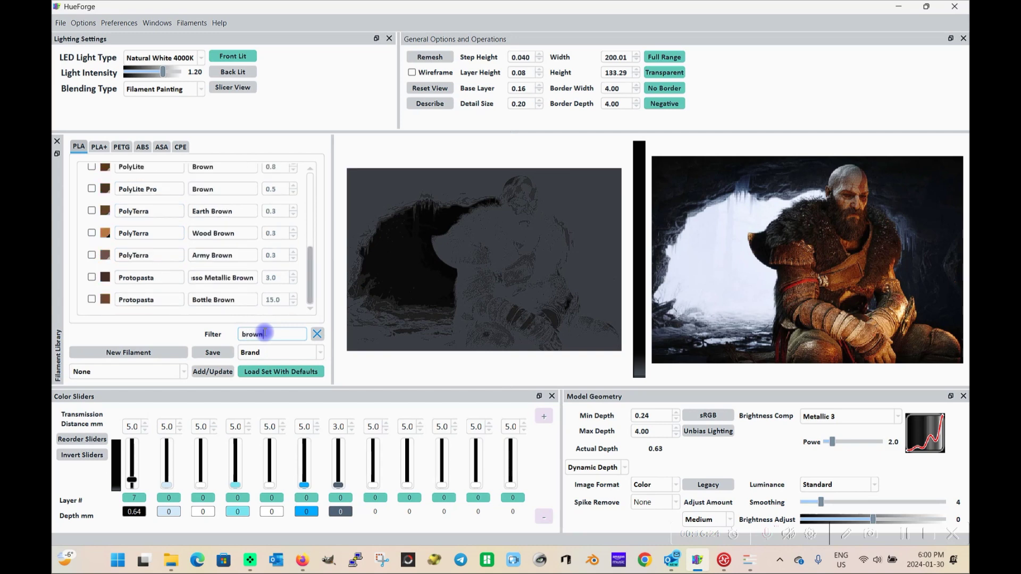
{"action": "scroll", "coordinate": [229, 273], "scroll_direction": "up", "scroll_amount": 1}
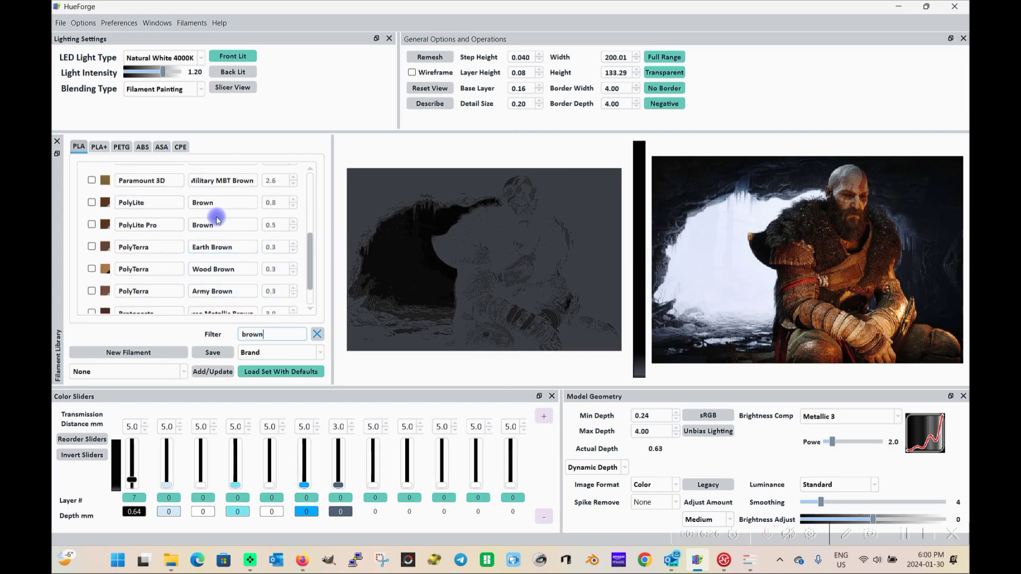
{"action": "scroll", "coordinate": [224, 227], "scroll_direction": "up", "scroll_amount": 3}
{"action": "scroll", "coordinate": [225, 234], "scroll_direction": "up", "scroll_amount": 2}
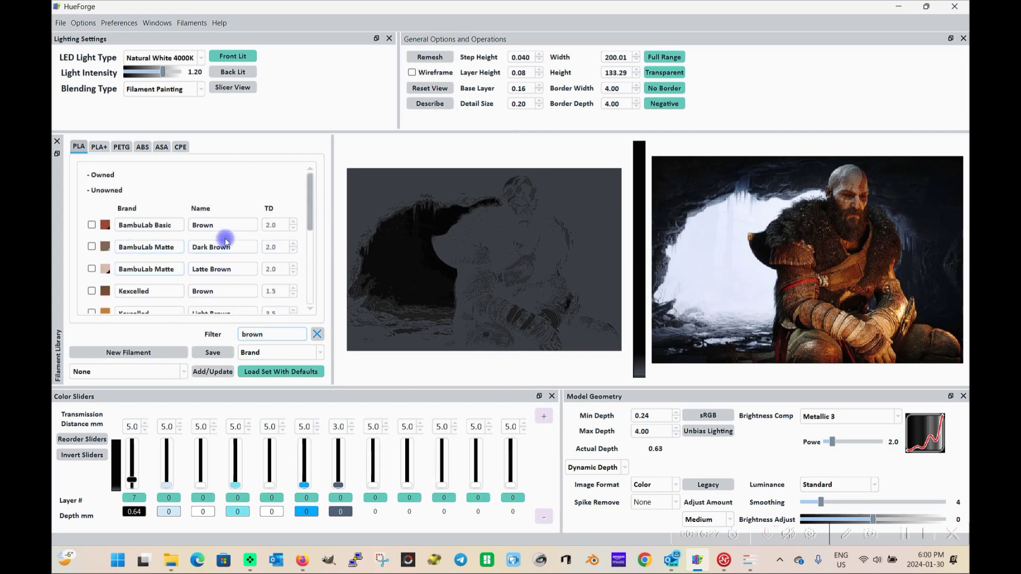
{"action": "scroll", "coordinate": [226, 240], "scroll_direction": "down", "scroll_amount": 4}
{"action": "scroll", "coordinate": [181, 228], "scroll_direction": "down", "scroll_amount": 1}
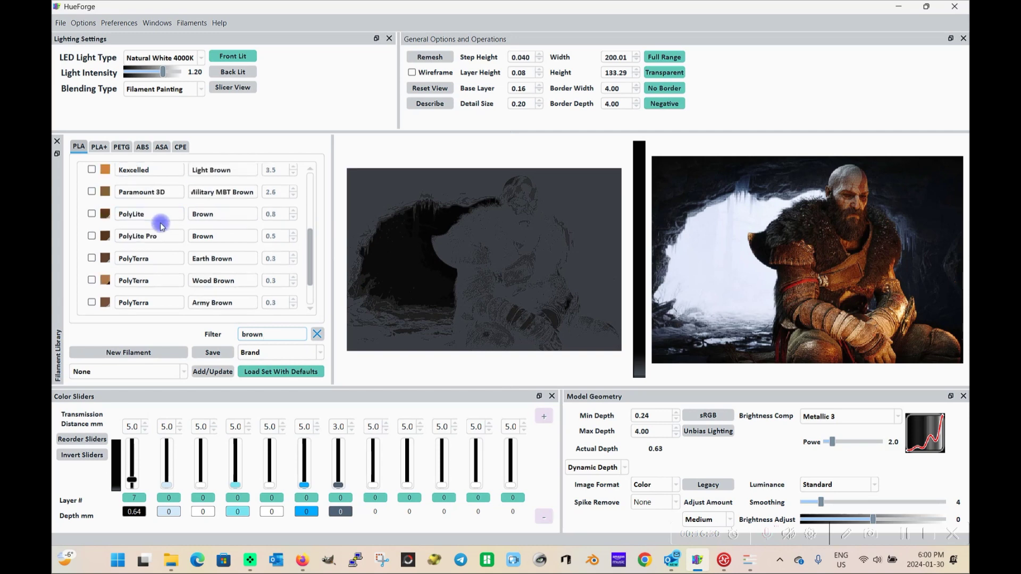
{"action": "scroll", "coordinate": [161, 225], "scroll_direction": "down", "scroll_amount": 1}
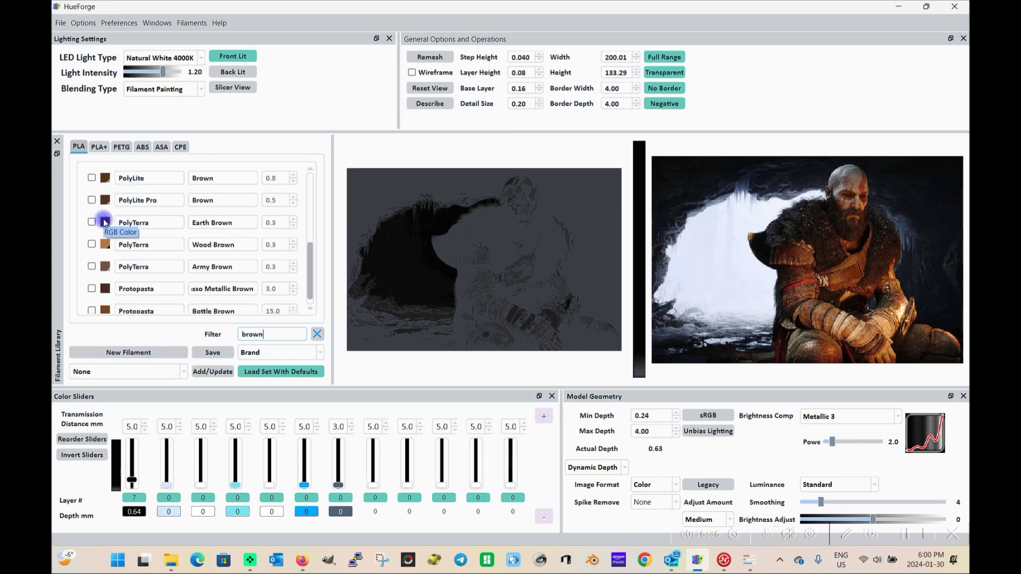
{"action": "left_click_drag", "start_coordinate": [107, 178], "coordinate": [290, 468]}
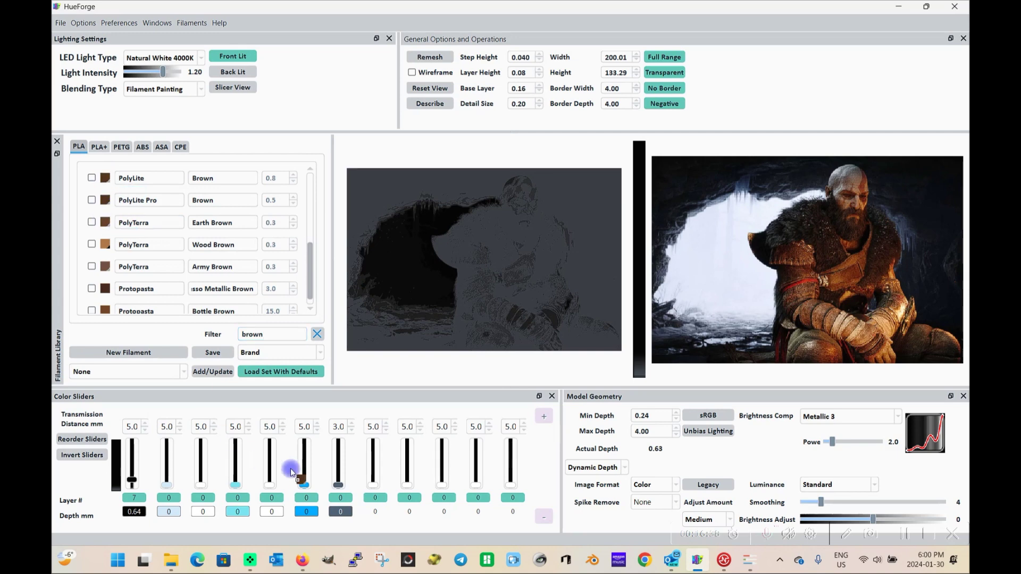
{"action": "left_click_drag", "start_coordinate": [359, 478], "coordinate": [373, 477]}
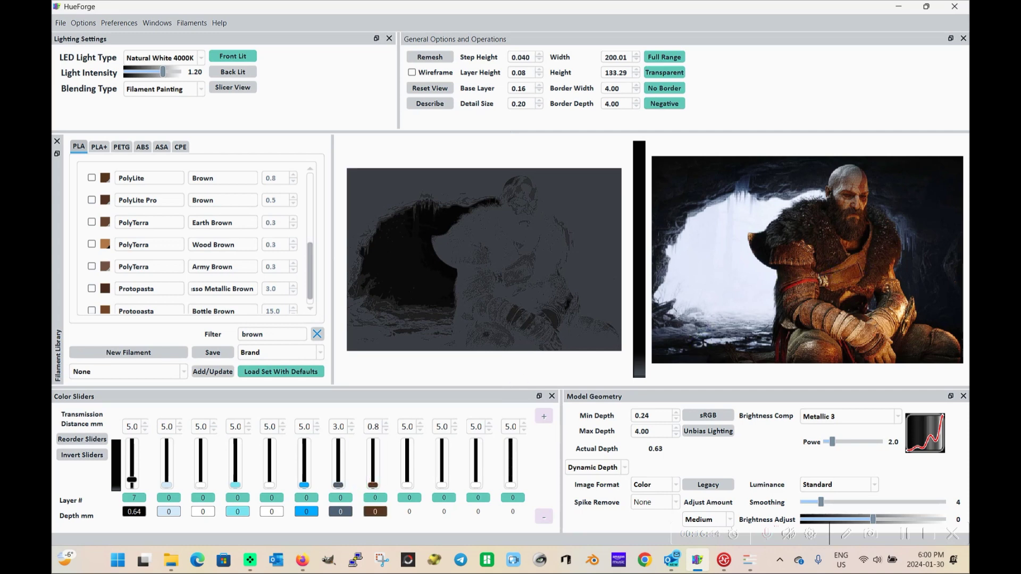
{"action": "left_click", "coordinate": [853, 264]}
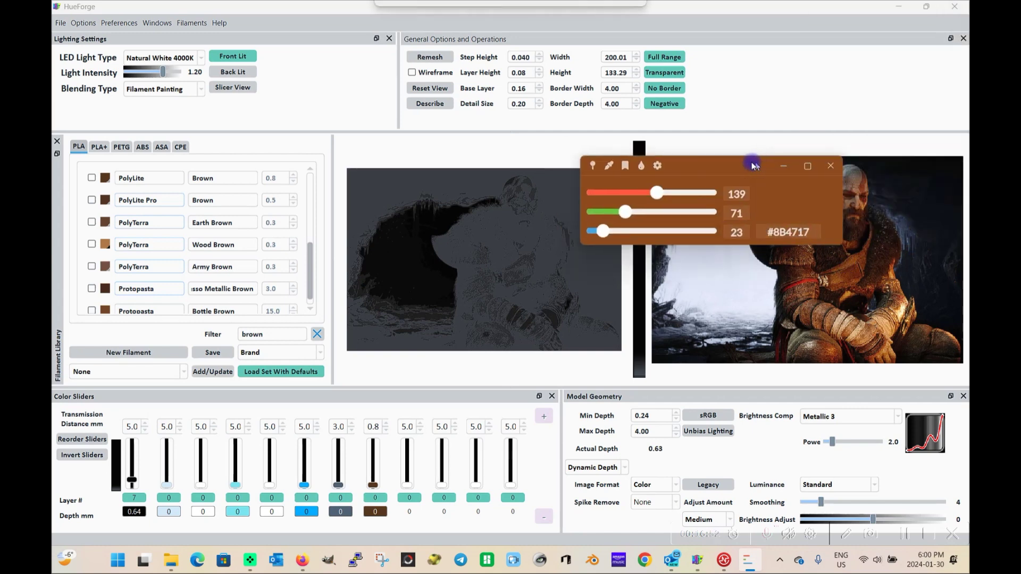
{"action": "left_click_drag", "start_coordinate": [756, 163], "coordinate": [743, 167]}
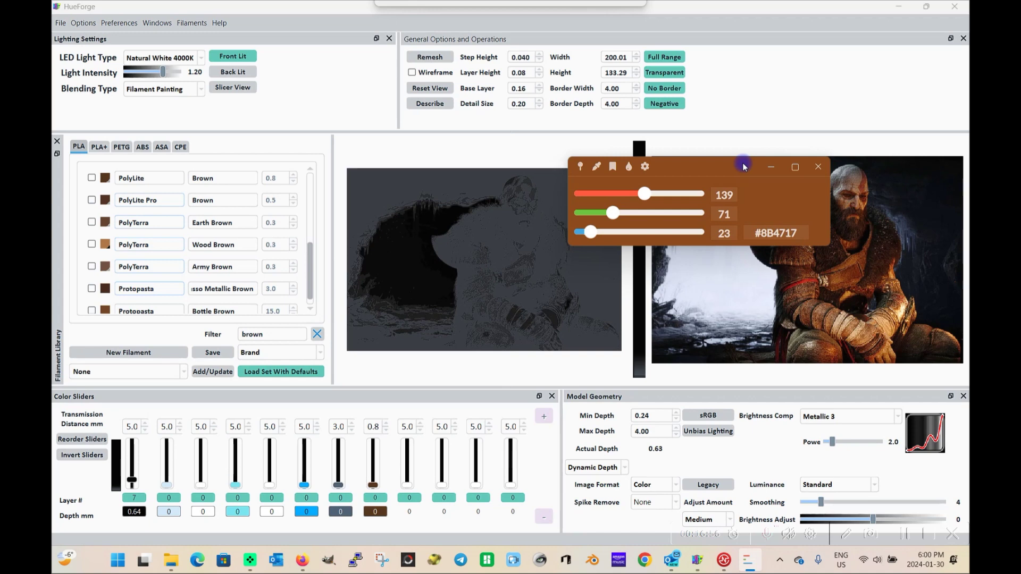
{"action": "left_click_drag", "start_coordinate": [744, 166], "coordinate": [1020, 170]}
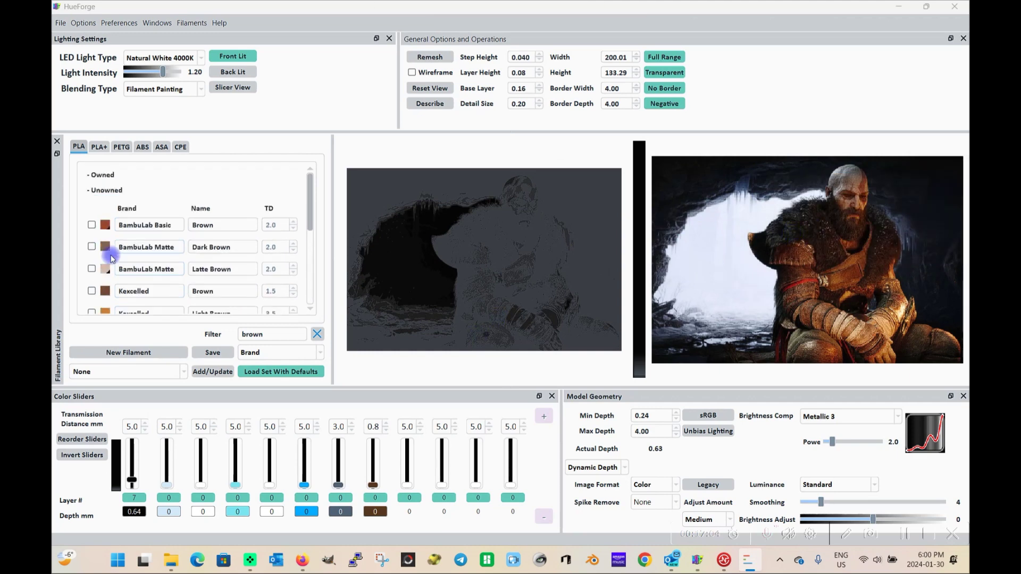
Clear the brown filter and put Eryone Red on the sixth colour layer.
{"action": "left_click", "coordinate": [316, 336]}
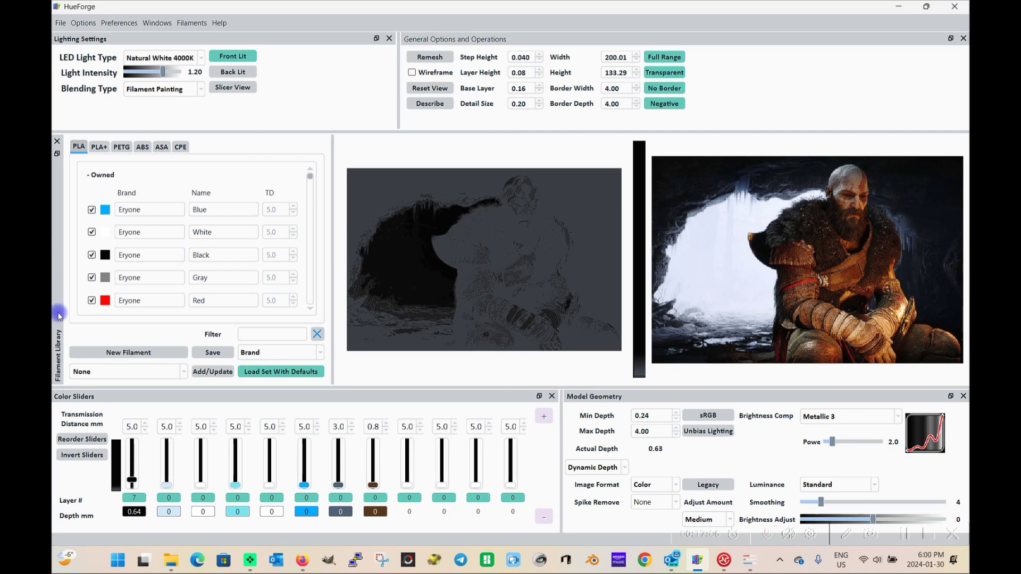
{"action": "left_click_drag", "start_coordinate": [104, 300], "coordinate": [303, 476]}
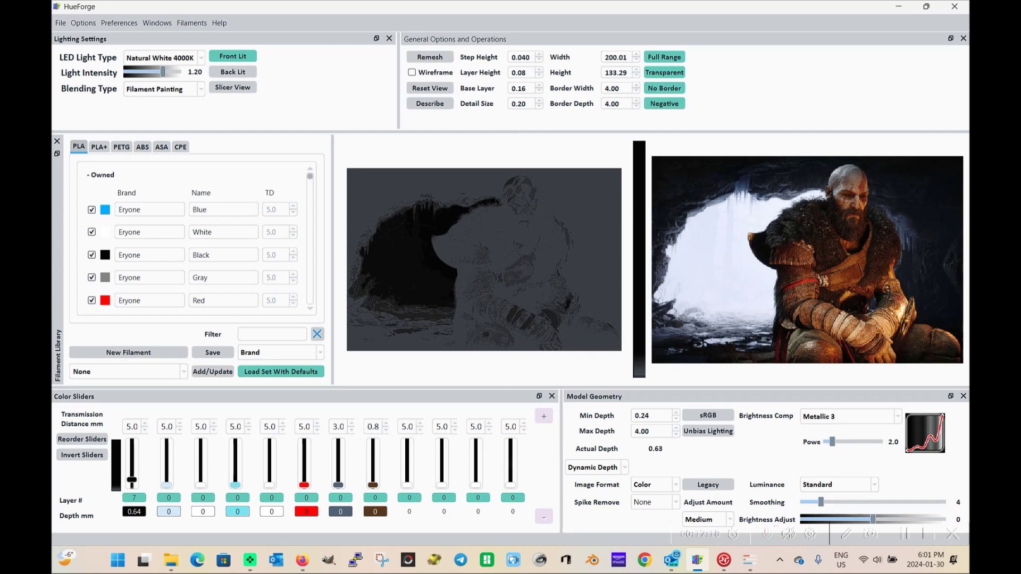
{"action": "left_click", "coordinate": [851, 326]}
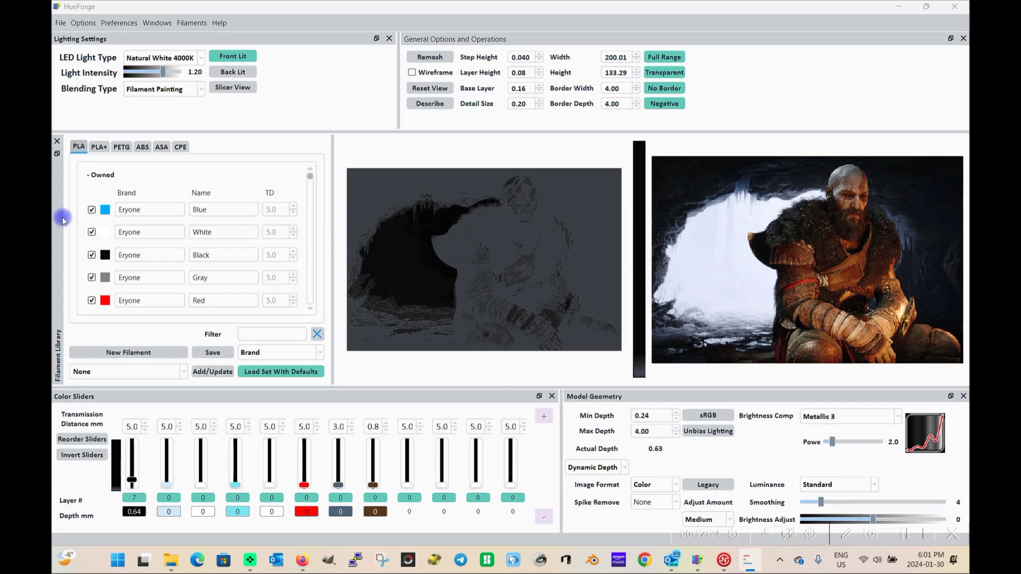
{"action": "scroll", "coordinate": [150, 251], "scroll_direction": "down", "scroll_amount": 3}
Assign BambuLab Basic Beige to the third colour layer, then filter the library by 'light brown'.
{"action": "scroll", "coordinate": [165, 306], "scroll_direction": "down", "scroll_amount": 1}
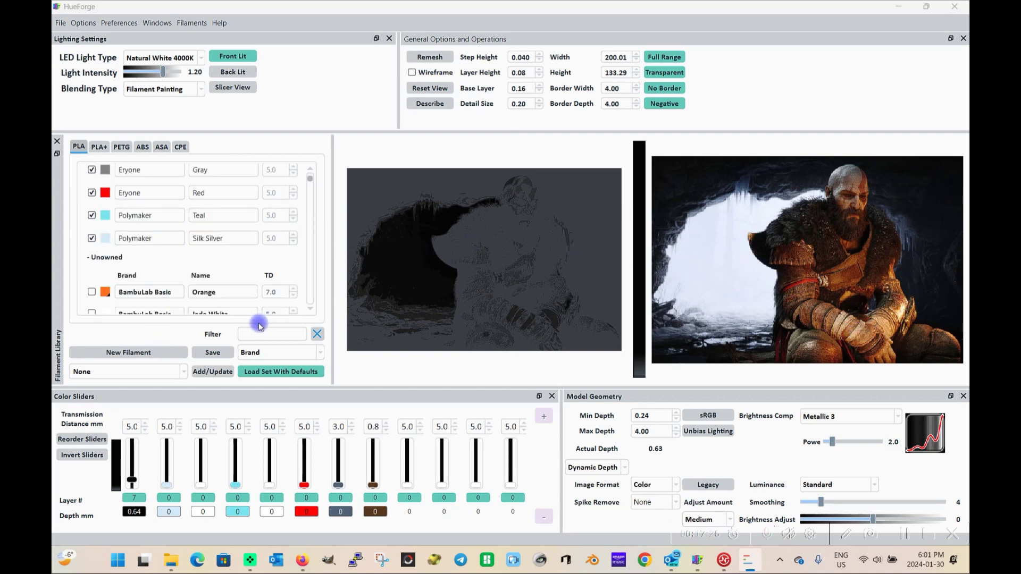
{"action": "left_click", "coordinate": [264, 335]}
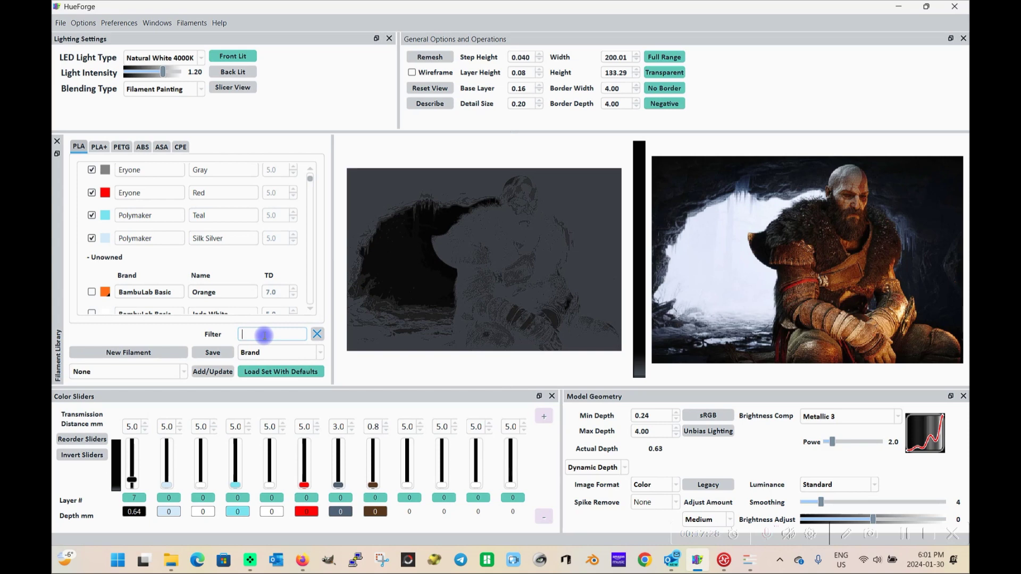
{"action": "type", "text": "beige"}
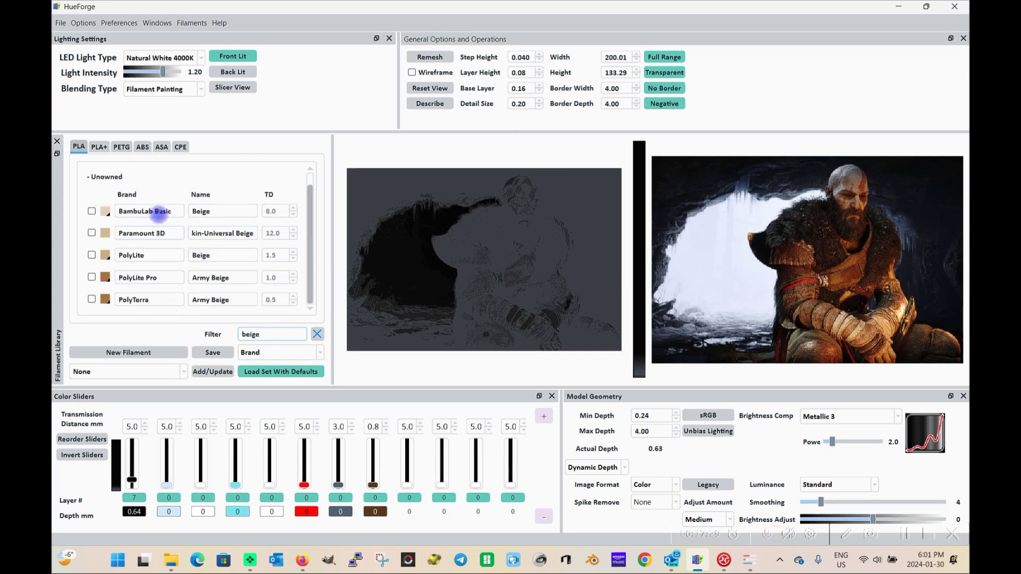
{"action": "left_click_drag", "start_coordinate": [103, 218], "coordinate": [192, 458]}
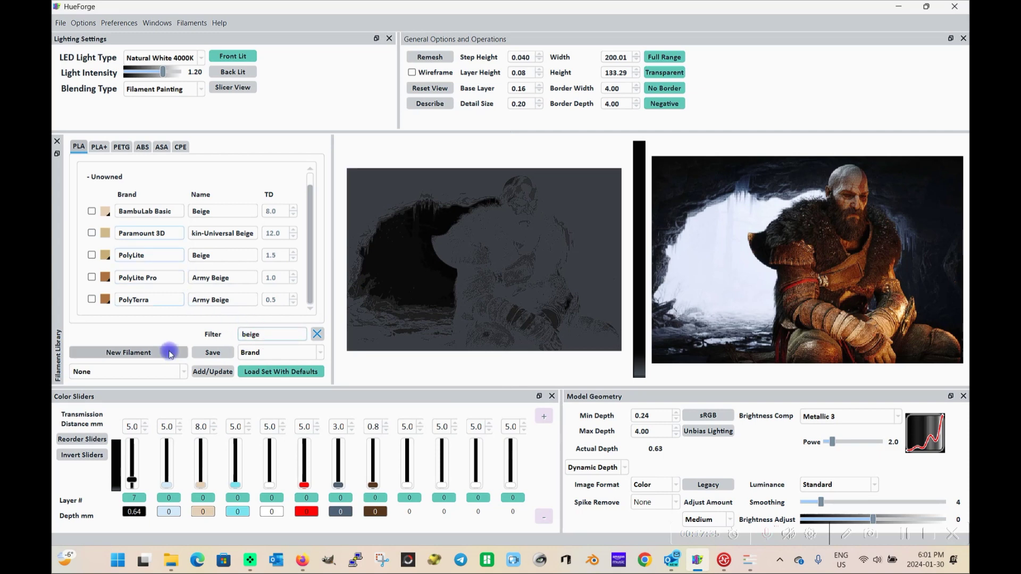
{"action": "key", "text": "BackSpace"}
{"action": "key", "text": "BackSpace"}
{"action": "key", "text": "BackSpace"}
{"action": "key", "text": "BackSpace"}
{"action": "key", "text": "BackSpace"}
{"action": "type", "text": "light"}
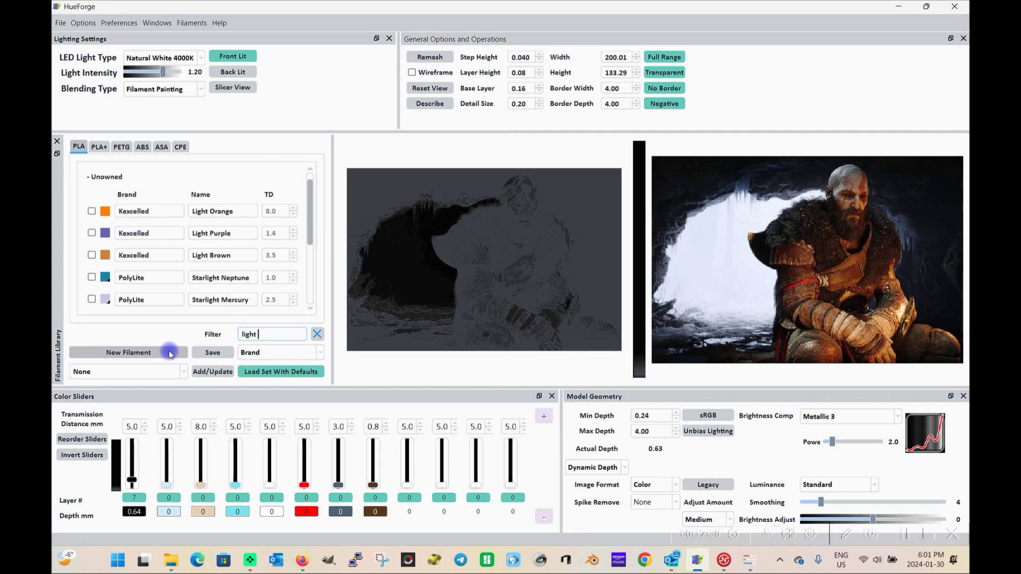
{"action": "type", "text": " brown"}
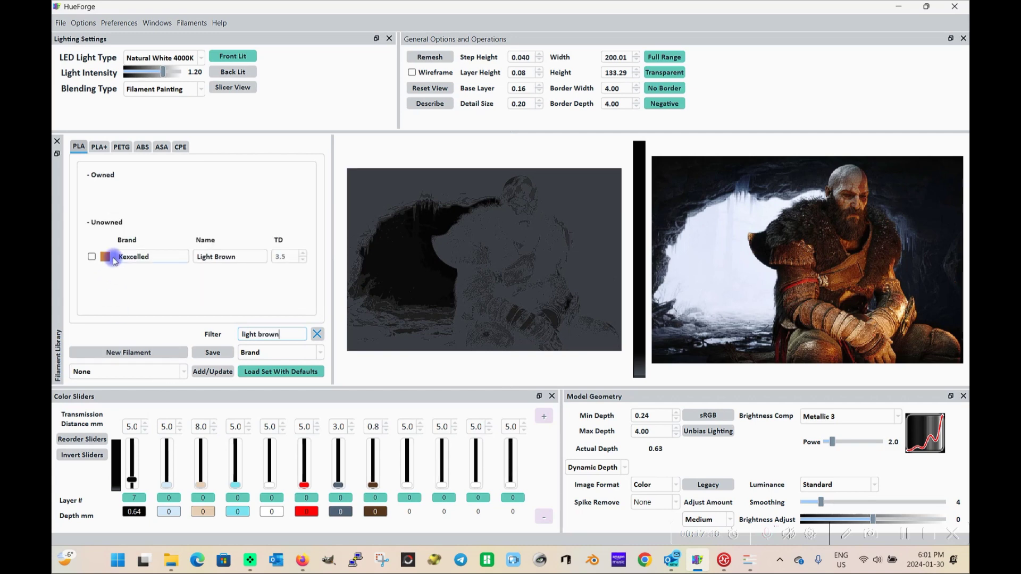
Give a new filament colour #A07654 lightened to #a67957, and select its default brand.
{"action": "left_click", "coordinate": [131, 353]}
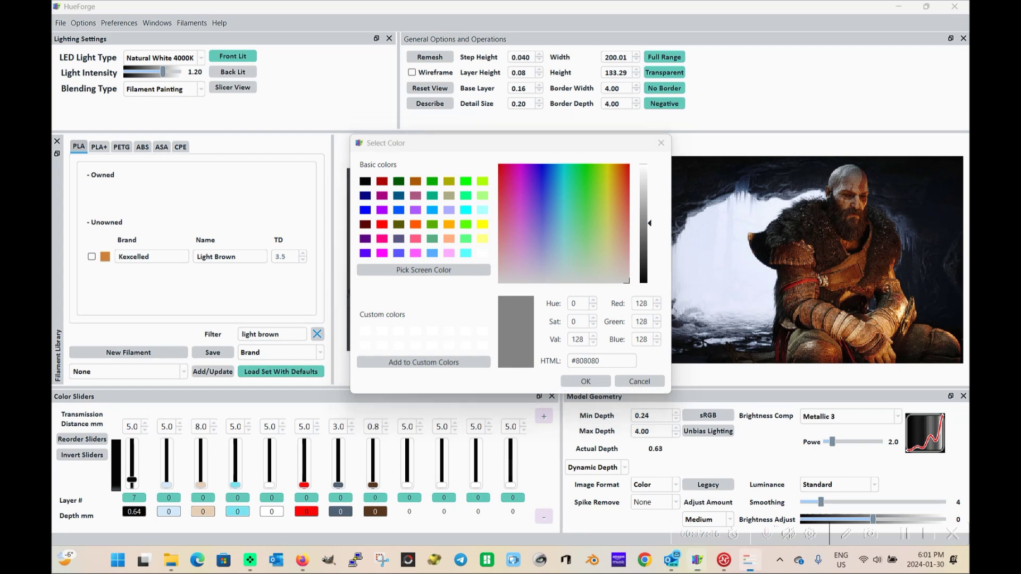
{"action": "left_click", "coordinate": [833, 326]}
{"action": "left_click", "coordinate": [629, 362]}
{"action": "key", "text": "ctrl+a"}
{"action": "type", "text": "#A07654"}
{"action": "left_click", "coordinate": [594, 382]}
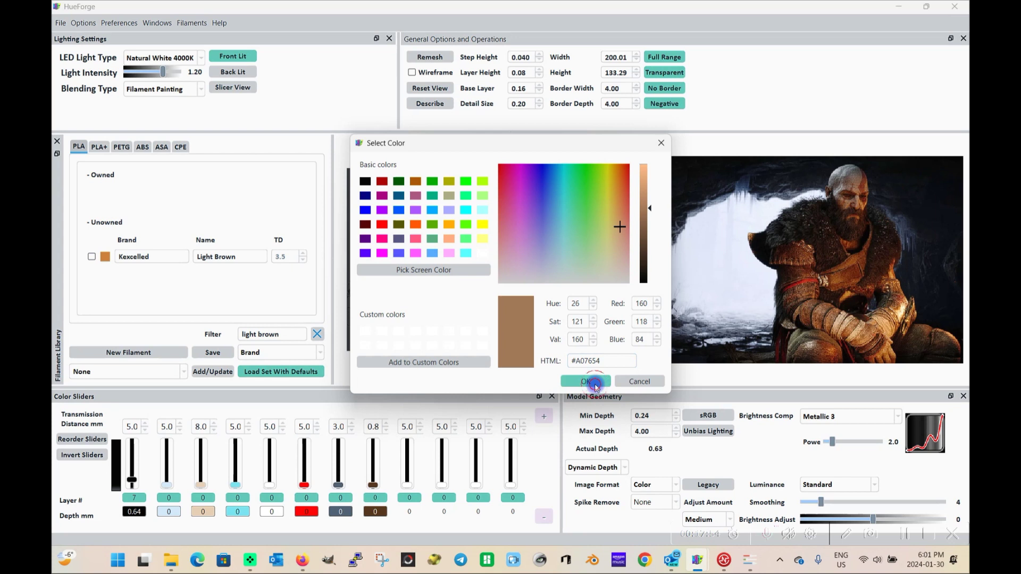
{"action": "left_click", "coordinate": [650, 210]}
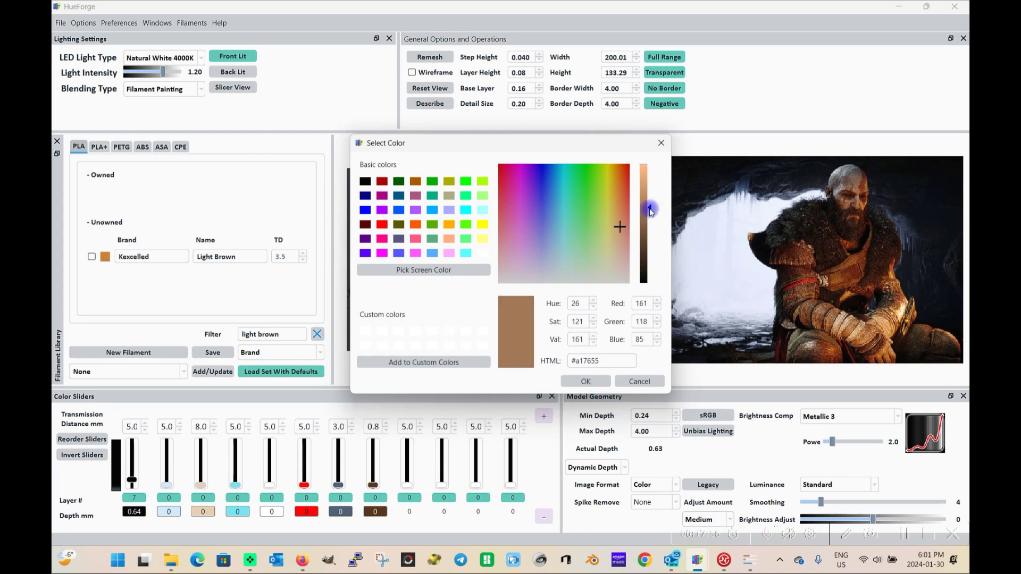
{"action": "left_click_drag", "start_coordinate": [650, 210], "coordinate": [652, 205]}
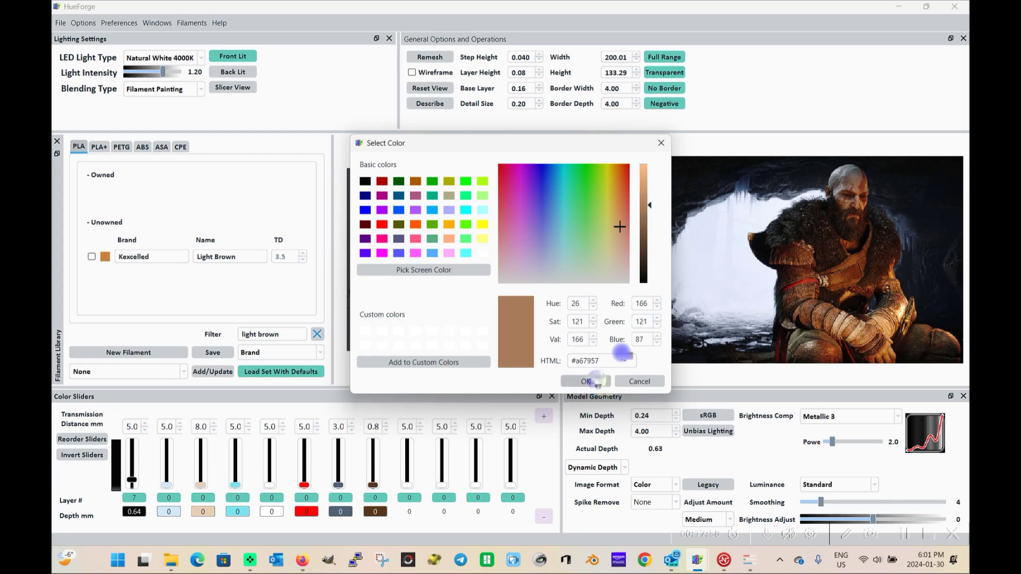
{"action": "left_click", "coordinate": [585, 382]}
{"action": "double_click", "coordinate": [530, 280]}
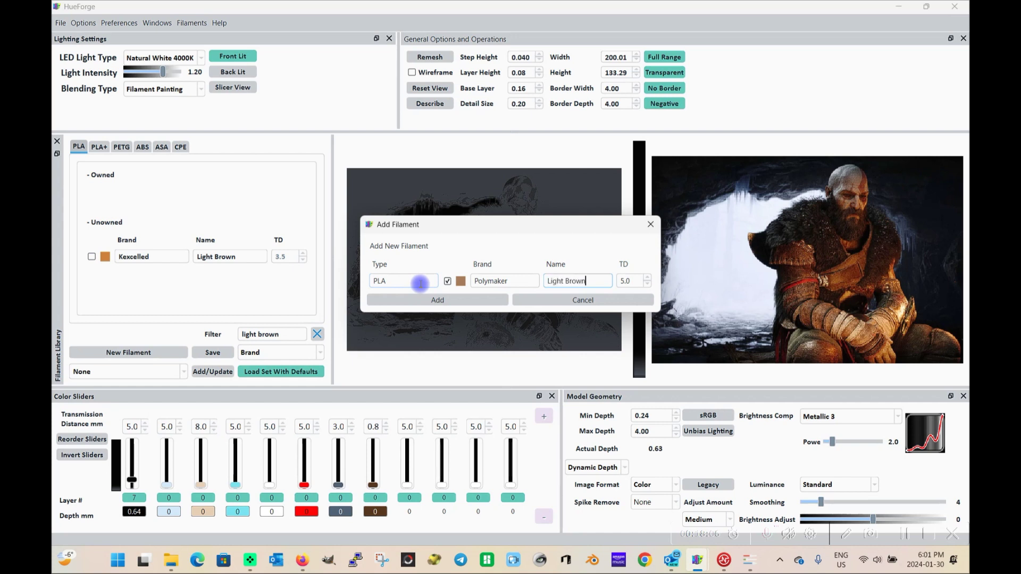
Save Polymaker Light Brown as an owned PLA filament, clear the filter, and raise the third colour's start layer.
{"action": "left_click", "coordinate": [428, 299]}
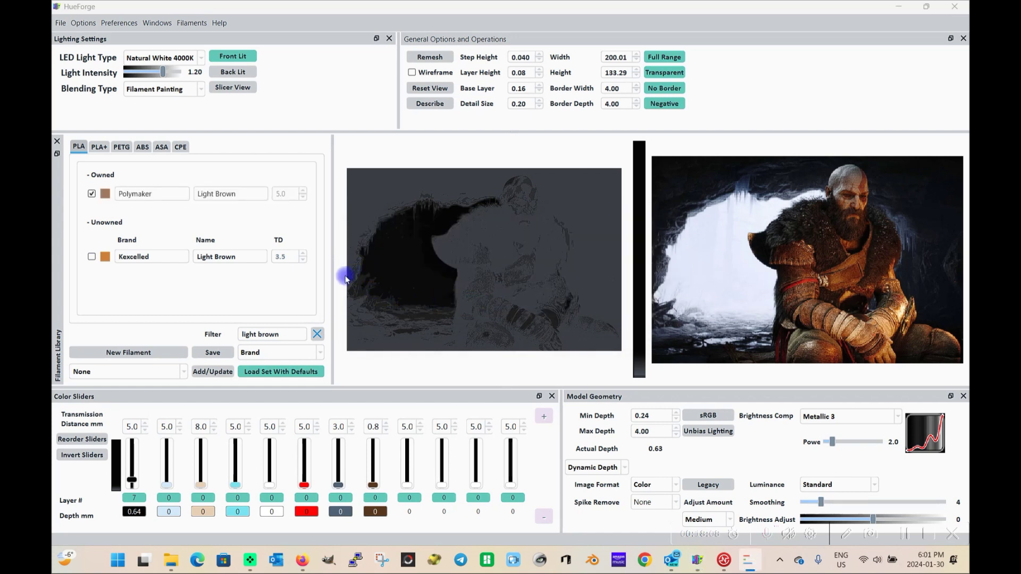
{"action": "left_click", "coordinate": [317, 334]}
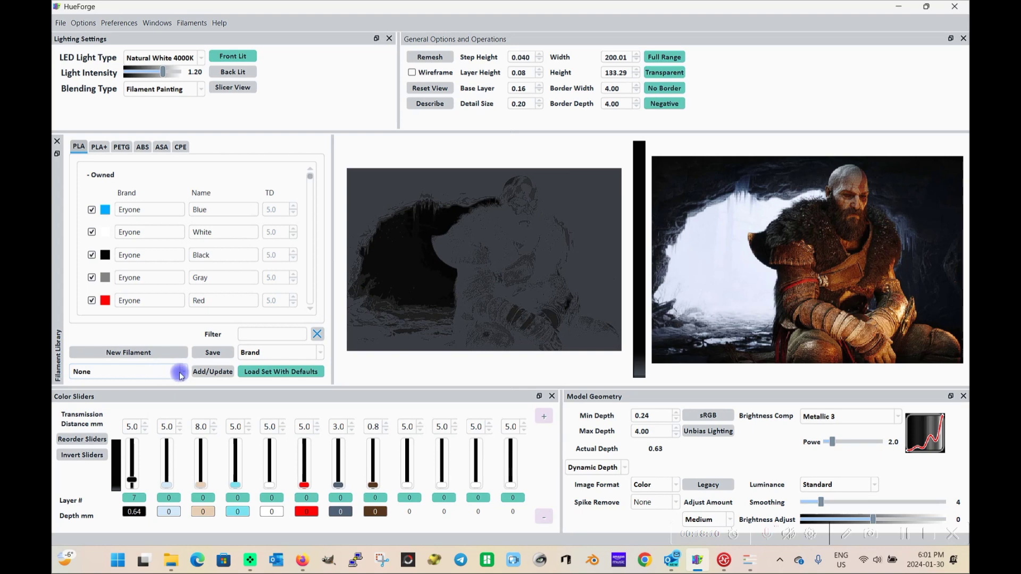
{"action": "left_click", "coordinate": [213, 371]}
{"action": "left_click", "coordinate": [442, 330]}
{"action": "left_click", "coordinate": [901, 312]}
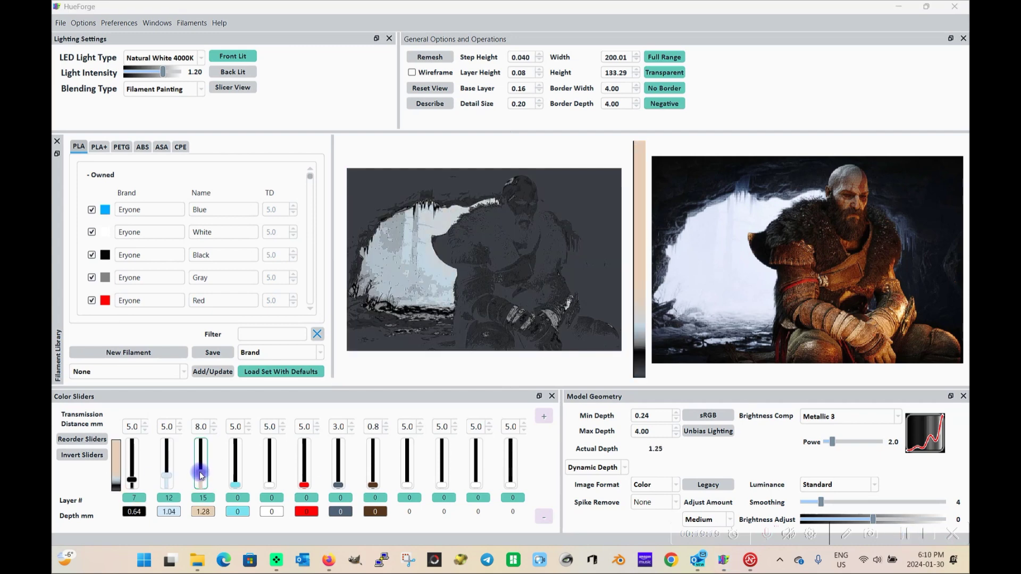
{"action": "left_click_drag", "start_coordinate": [201, 475], "coordinate": [270, 441]}
Raise the upper colours' start layers, with red at layer 11, and set brightness compensation to Standard.
{"action": "left_click_drag", "start_coordinate": [304, 485], "coordinate": [304, 477]}
{"action": "left_click_drag", "start_coordinate": [373, 484], "coordinate": [339, 466]}
{"action": "scroll", "coordinate": [832, 416], "scroll_direction": "down", "scroll_amount": 2}
{"action": "left_click", "coordinate": [830, 417]}
{"action": "left_click", "coordinate": [825, 434]}
{"action": "scroll", "coordinate": [216, 269], "scroll_direction": "down", "scroll_amount": 3}
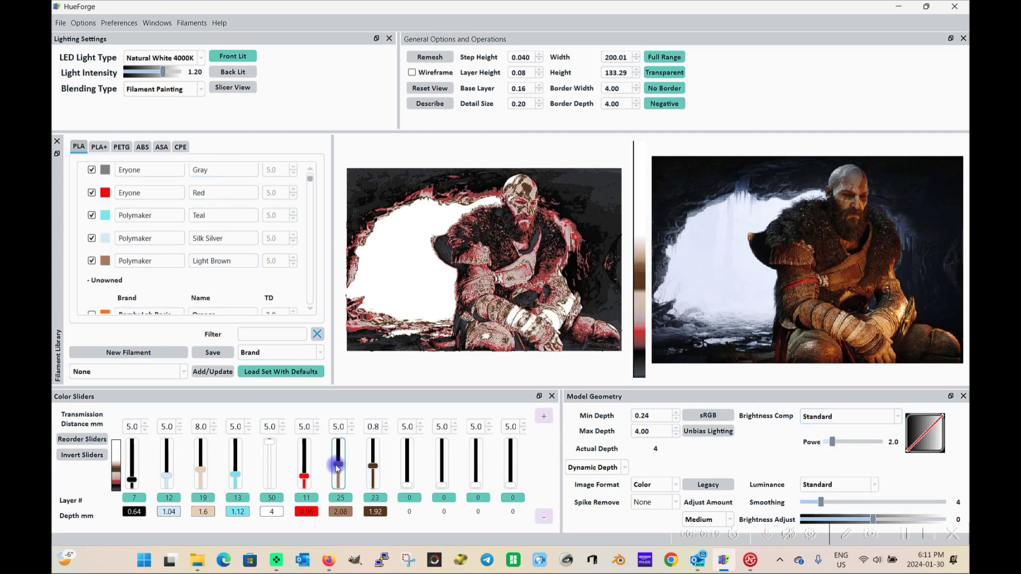
Fine-tune the colour sliders: black base at layer 8, second colour at 8, white at 3 mm depth.
{"action": "left_click_drag", "start_coordinate": [269, 445], "coordinate": [270, 466]}
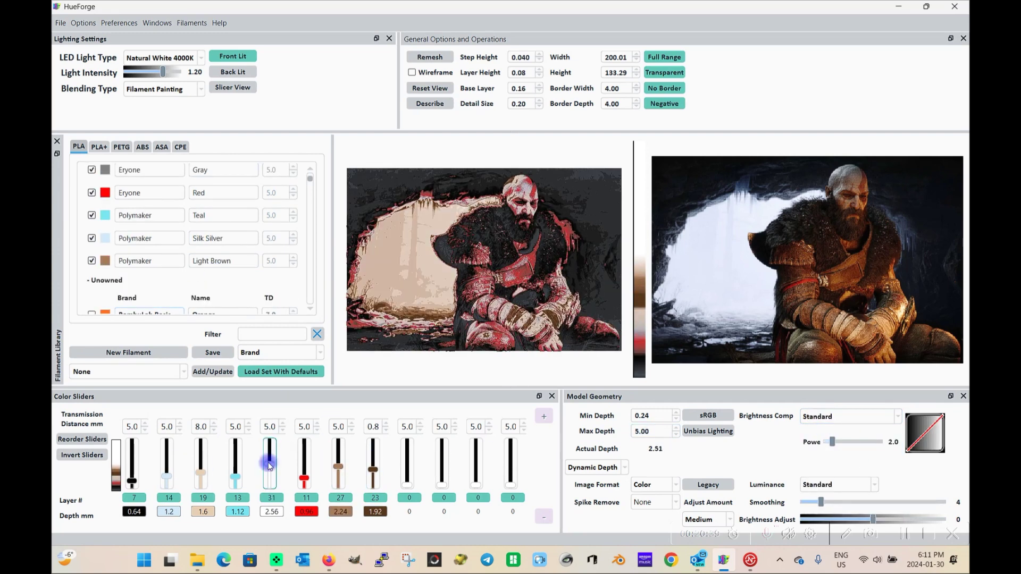
{"action": "left_click_drag", "start_coordinate": [166, 476], "coordinate": [166, 473]}
{"action": "left_click_drag", "start_coordinate": [373, 469], "coordinate": [373, 463]}
{"action": "left_click_drag", "start_coordinate": [271, 474], "coordinate": [270, 461]}
{"action": "left_click_drag", "start_coordinate": [338, 453], "coordinate": [372, 454]}
{"action": "left_click_drag", "start_coordinate": [132, 478], "coordinate": [133, 476]}
{"action": "left_click_drag", "start_coordinate": [373, 452], "coordinate": [373, 450]}
{"action": "left_click_drag", "start_coordinate": [270, 460], "coordinate": [269, 472]}
{"action": "left_click_drag", "start_coordinate": [373, 449], "coordinate": [373, 475]}
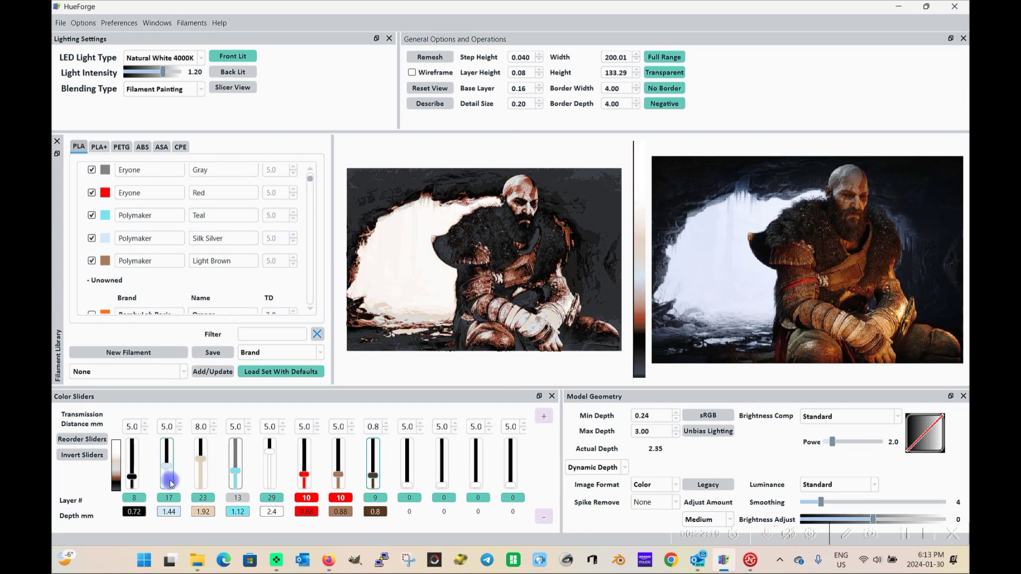
{"action": "left_click_drag", "start_coordinate": [170, 483], "coordinate": [167, 477]}
{"action": "left_click_drag", "start_coordinate": [270, 458], "coordinate": [270, 452]}
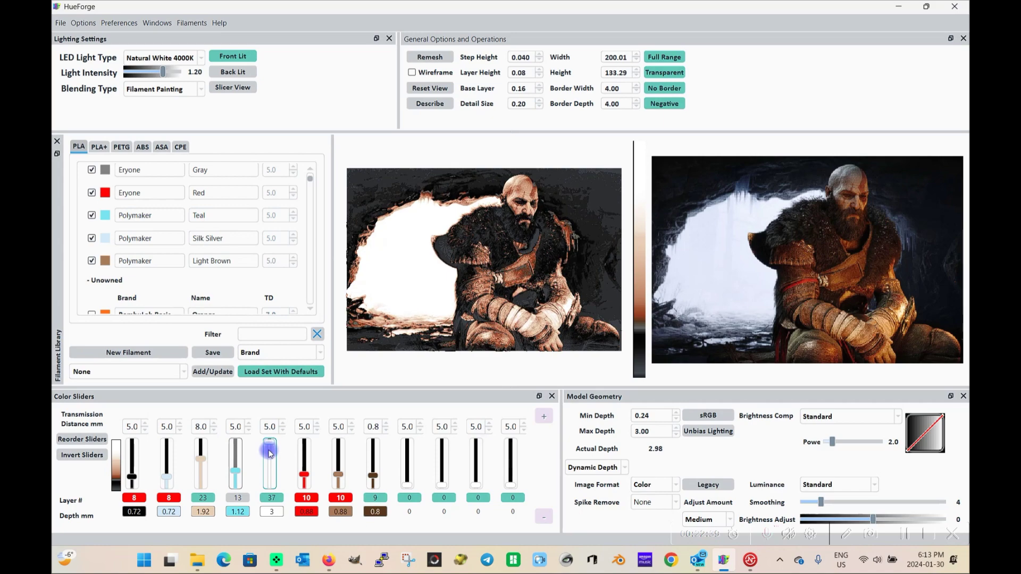
Set Max Depth to 3.00 in the luminance options.
{"action": "left_click", "coordinate": [838, 484]}
{"action": "left_click_drag", "start_coordinate": [821, 502], "coordinate": [857, 506]}
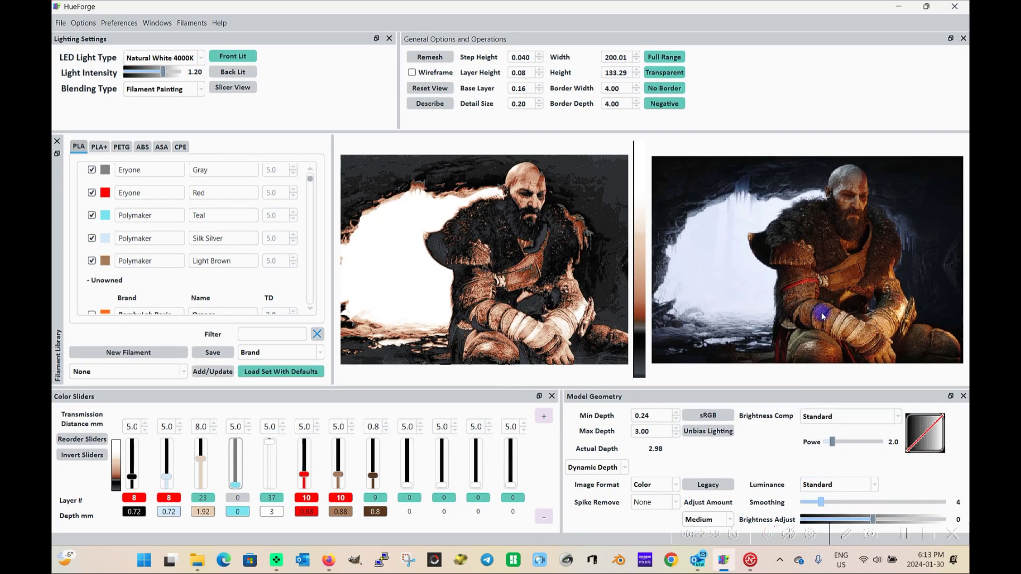
{"action": "left_click", "coordinate": [833, 416]}
Try the Bright Enhance 5 curve and remove the teal colour by setting it to layer 0.
{"action": "left_click", "coordinate": [840, 476]}
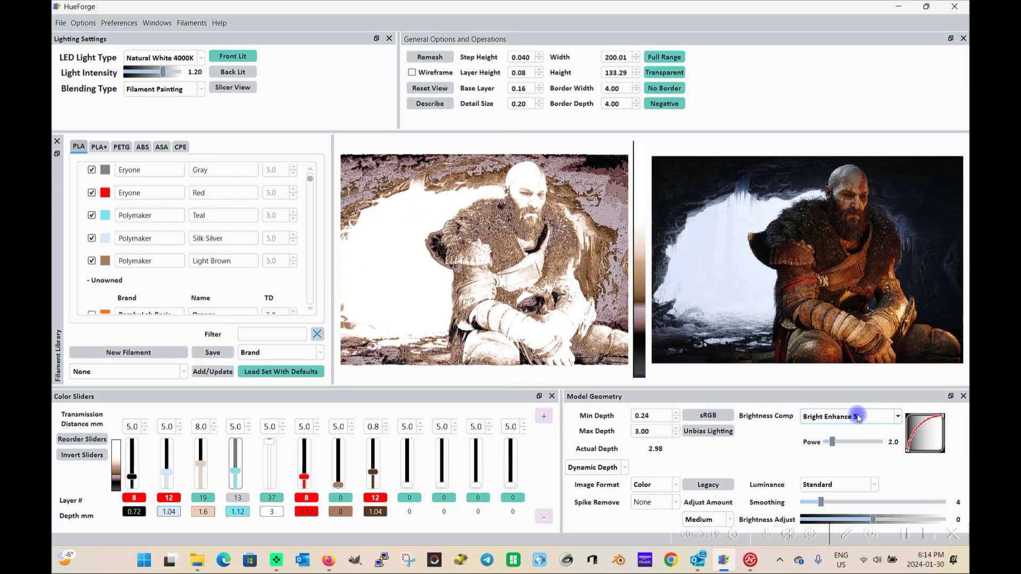
{"action": "scroll", "coordinate": [859, 416], "scroll_direction": "down", "scroll_amount": 4}
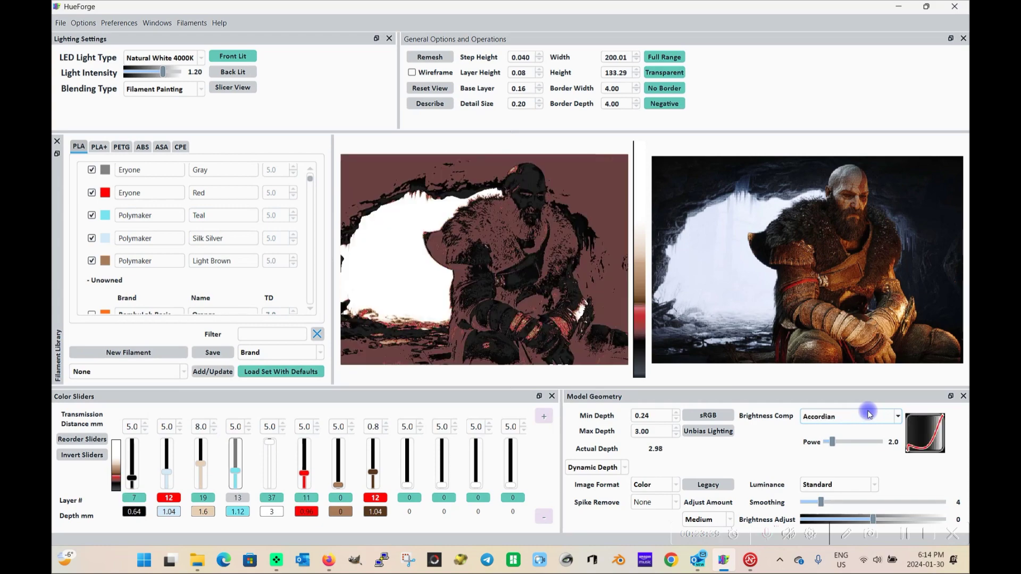
{"action": "scroll", "coordinate": [868, 414], "scroll_direction": "down", "scroll_amount": 2}
{"action": "left_click", "coordinate": [237, 468]}
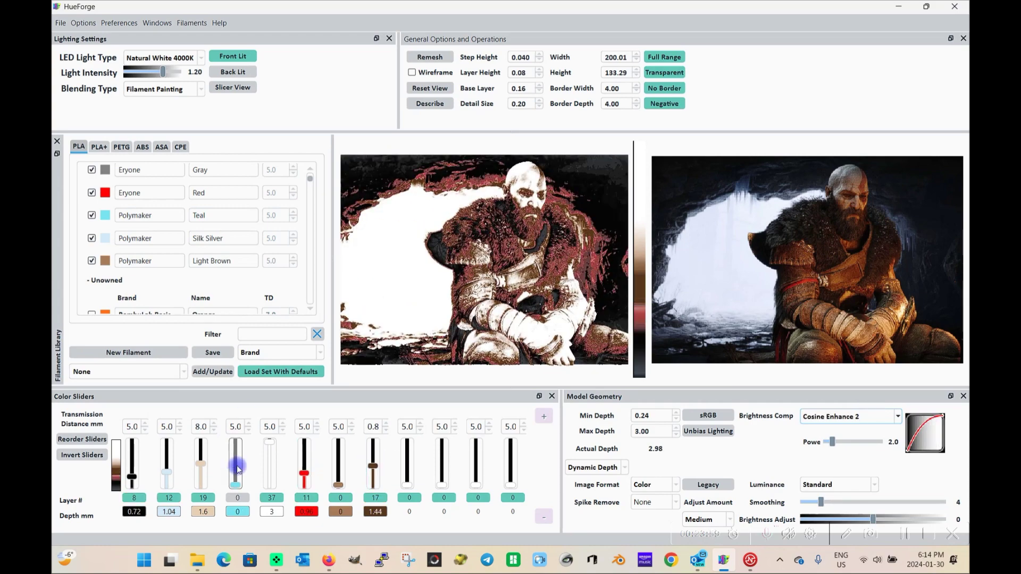
Try Midtone Suppress 2, raise red's start layer, and return brightness compensation to Standard.
{"action": "left_click", "coordinate": [832, 416]}
{"action": "left_click", "coordinate": [832, 416]}
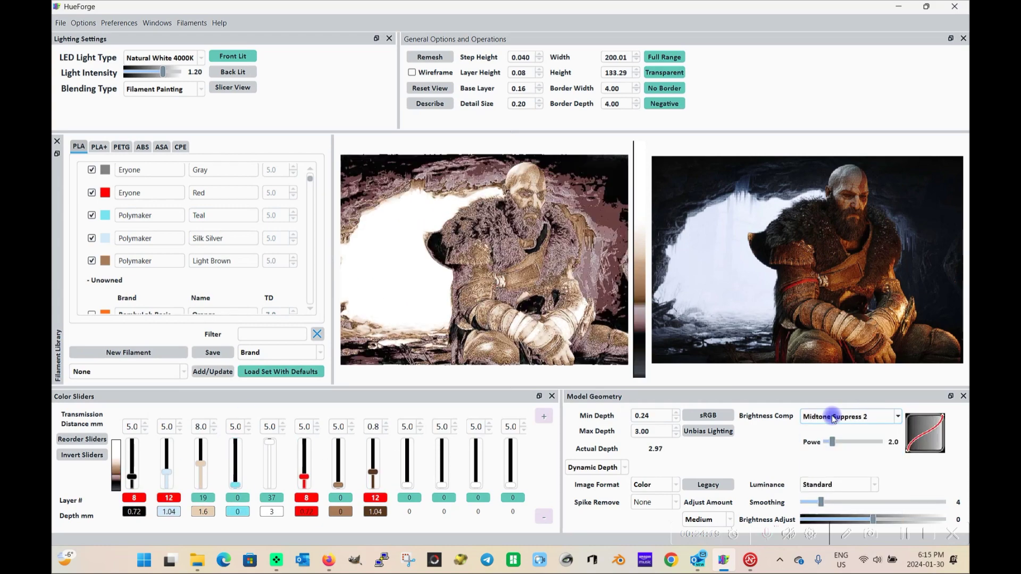
{"action": "scroll", "coordinate": [832, 416], "scroll_direction": "up", "scroll_amount": 1}
{"action": "left_click_drag", "start_coordinate": [338, 485], "coordinate": [305, 453]}
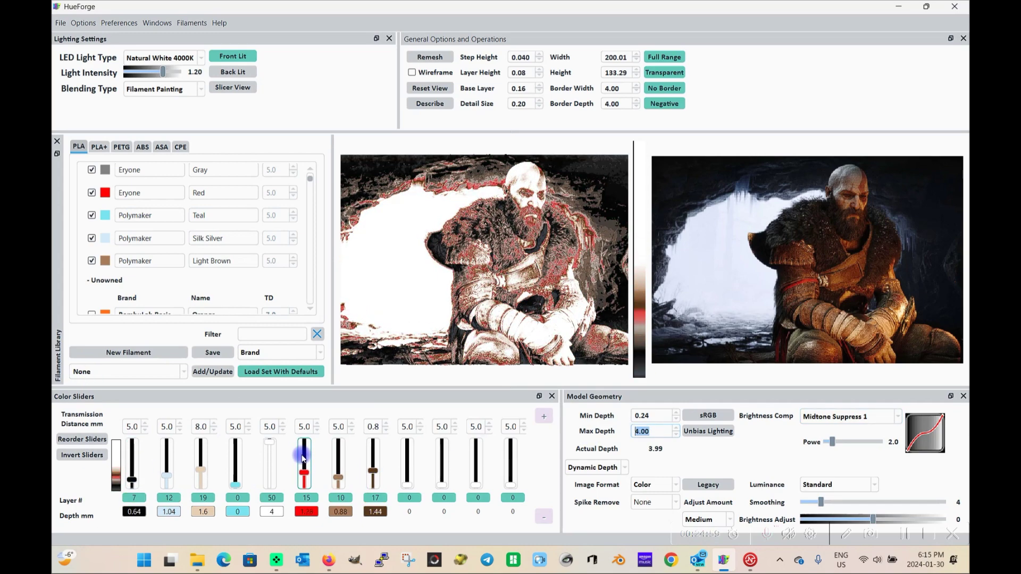
{"action": "left_click", "coordinate": [871, 416]}
{"action": "left_click", "coordinate": [872, 419]}
{"action": "scroll", "coordinate": [871, 419], "scroll_direction": "up", "scroll_amount": 4}
{"action": "scroll", "coordinate": [871, 420], "scroll_direction": "down", "scroll_amount": 5}
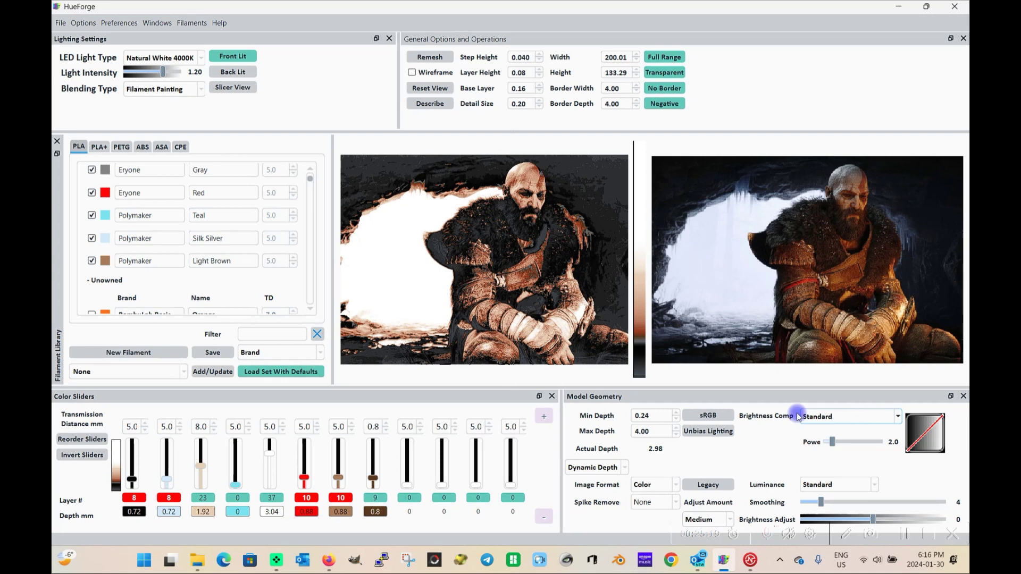
Filter the filament library for 'beige' and browse the matching filaments.
{"action": "scroll", "coordinate": [172, 500], "scroll_direction": "up", "scroll_amount": 2}
{"action": "scroll", "coordinate": [338, 486], "scroll_direction": "up", "scroll_amount": 7}
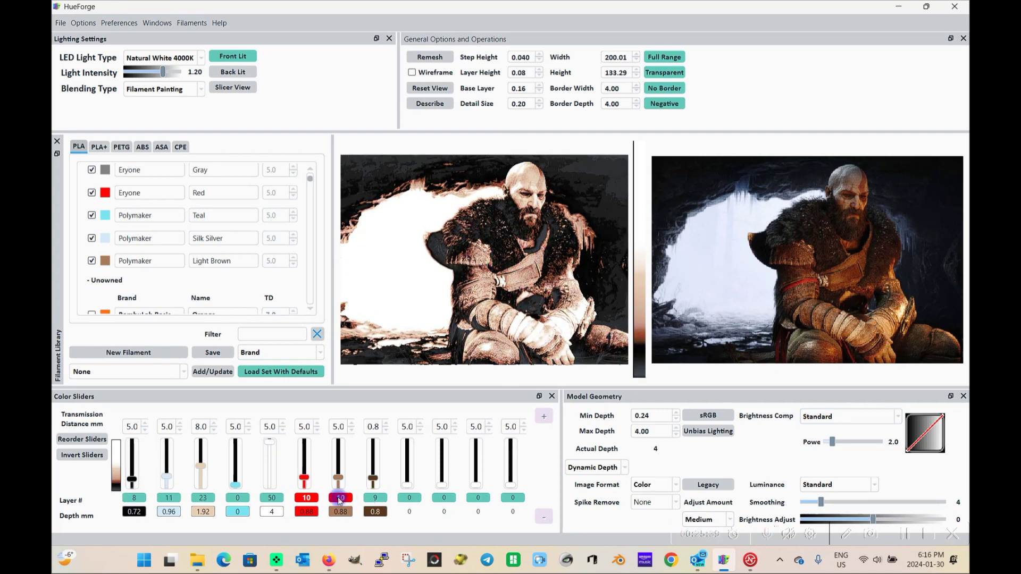
{"action": "scroll", "coordinate": [376, 468], "scroll_direction": "up", "scroll_amount": 5}
{"action": "scroll", "coordinate": [338, 474], "scroll_direction": "down", "scroll_amount": 17}
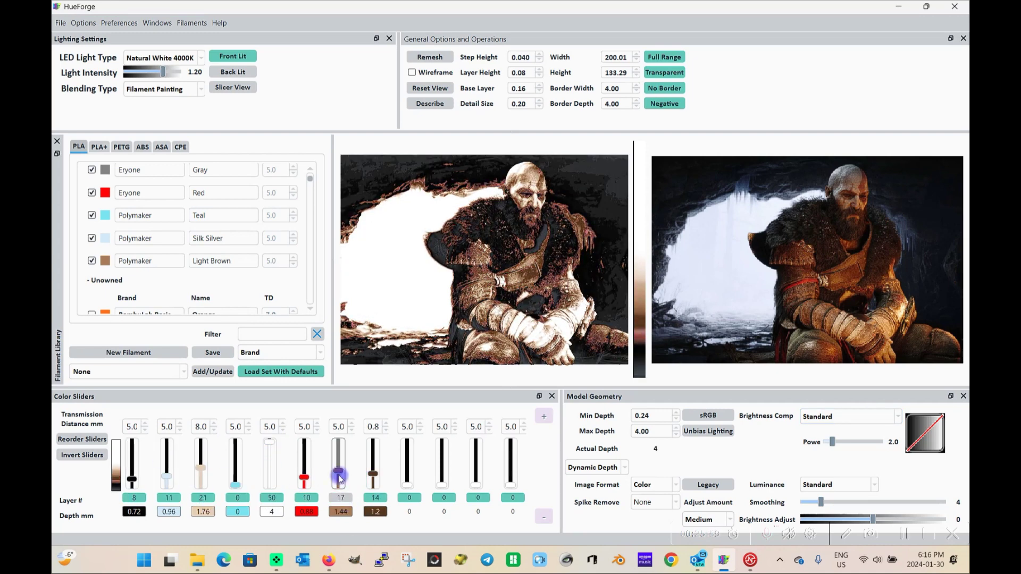
{"action": "scroll", "coordinate": [201, 477], "scroll_direction": "down", "scroll_amount": 20}
{"action": "left_click", "coordinate": [277, 333]}
{"action": "type", "text": "beige"}
{"action": "scroll", "coordinate": [201, 463], "scroll_direction": "up", "scroll_amount": 10}
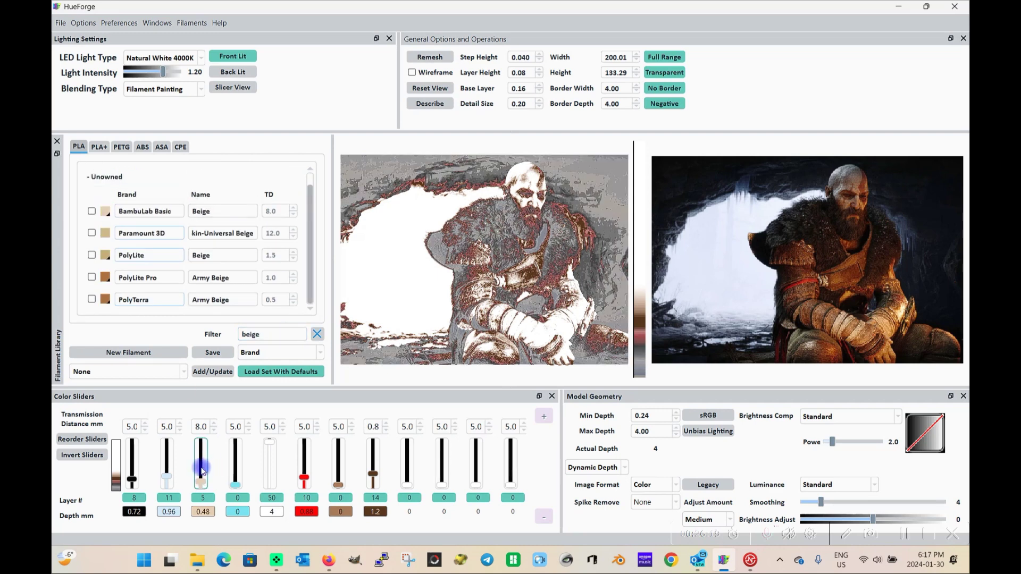
{"action": "scroll", "coordinate": [268, 463], "scroll_direction": "down", "scroll_amount": 20}
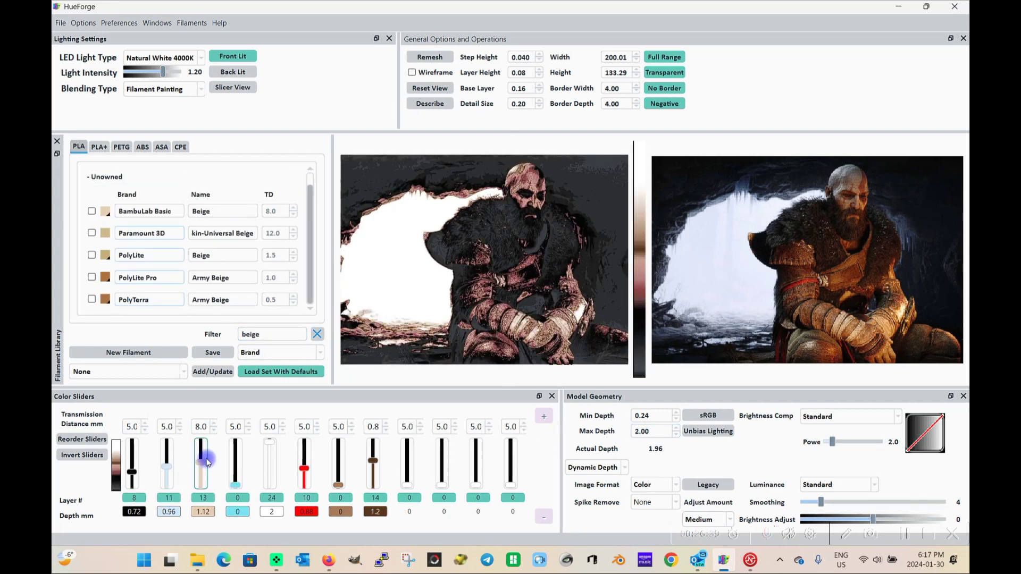
{"action": "scroll", "coordinate": [166, 467], "scroll_direction": "up", "scroll_amount": 7}
{"action": "scroll", "coordinate": [337, 476], "scroll_direction": "up", "scroll_amount": 11}
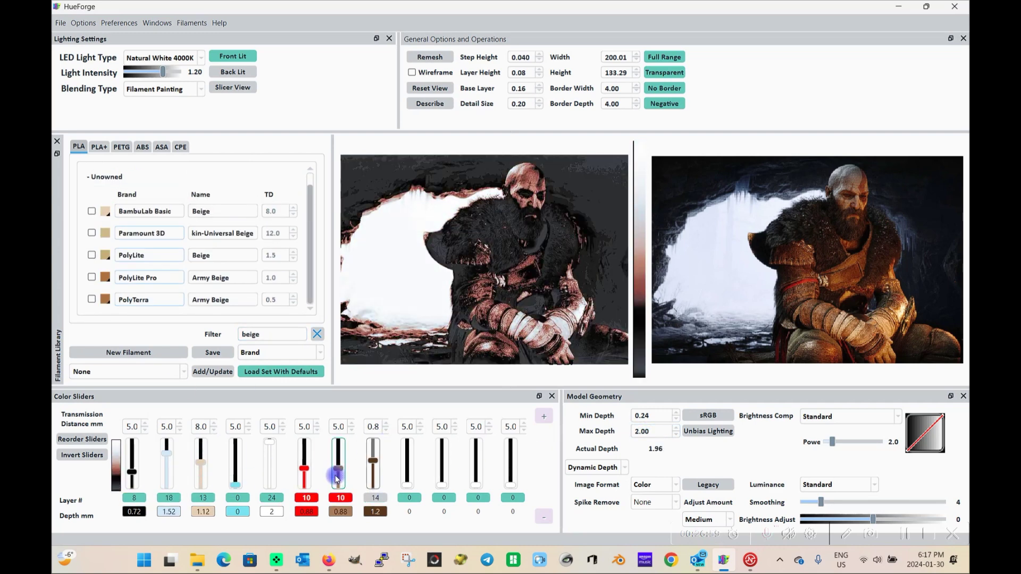
{"action": "scroll", "coordinate": [585, 432], "scroll_direction": "up", "scroll_amount": 10}
{"action": "scroll", "coordinate": [272, 468], "scroll_direction": "up", "scroll_amount": 13}
{"action": "scroll", "coordinate": [301, 467], "scroll_direction": "up", "scroll_amount": 13}
{"action": "scroll", "coordinate": [301, 467], "scroll_direction": "down", "scroll_amount": 12}
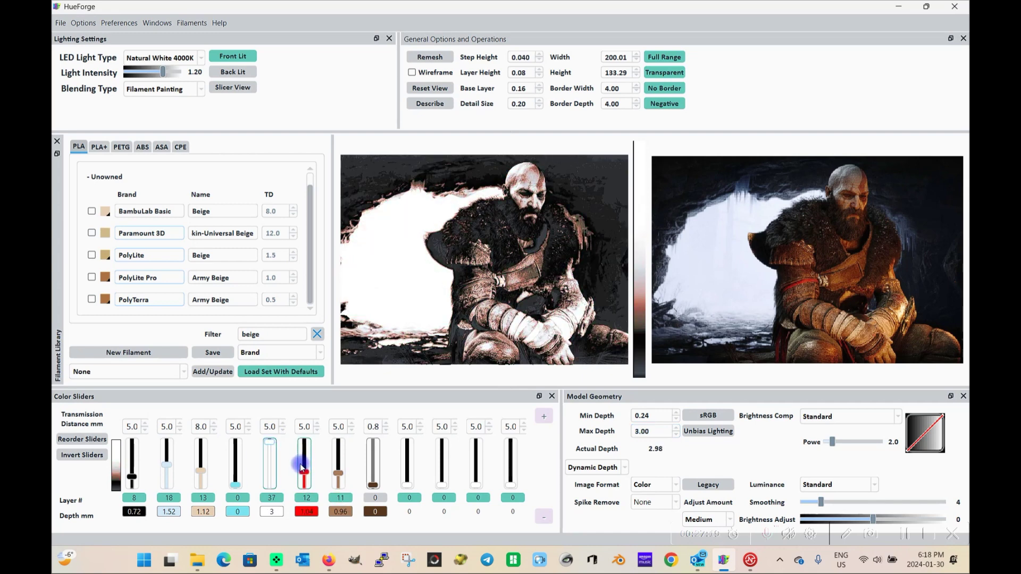
{"action": "scroll", "coordinate": [346, 468], "scroll_direction": "up", "scroll_amount": 8}
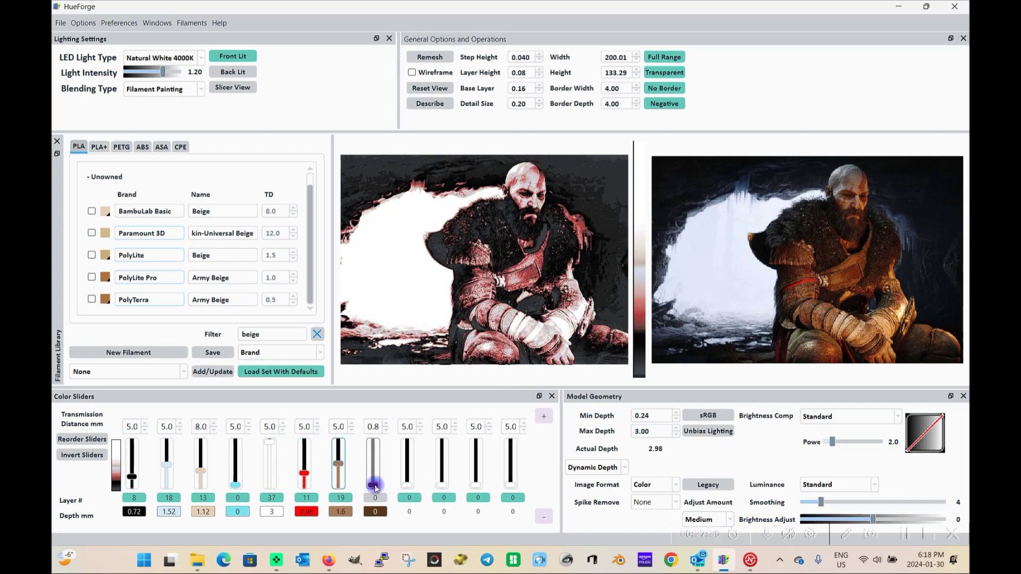
{"action": "scroll", "coordinate": [375, 488], "scroll_direction": "up", "scroll_amount": 8}
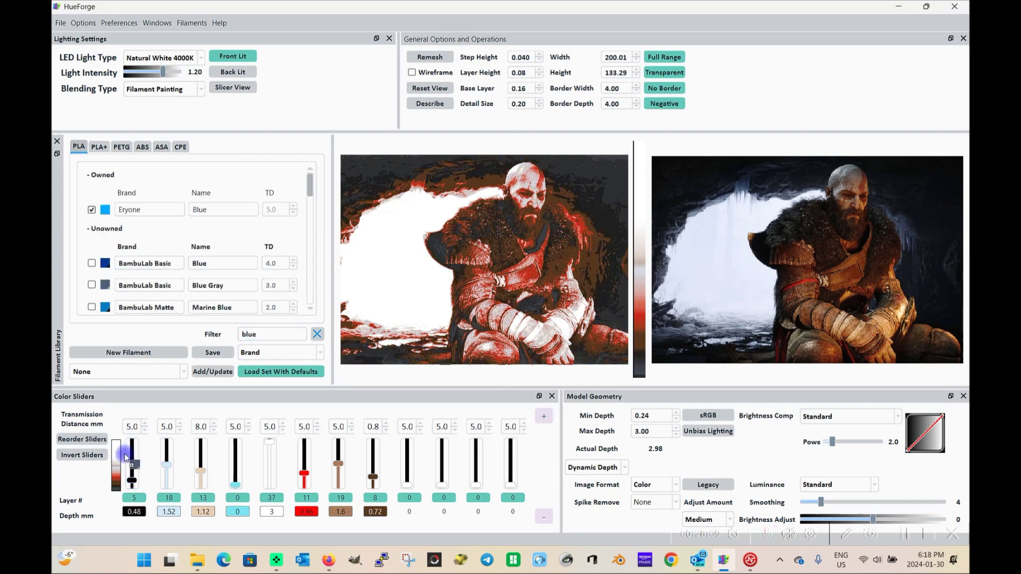
Filter for 'black', assign Eryone Black to the first colour, and raise the last brown to layer 28.
{"action": "scroll", "coordinate": [132, 468], "scroll_direction": "up", "scroll_amount": 5}
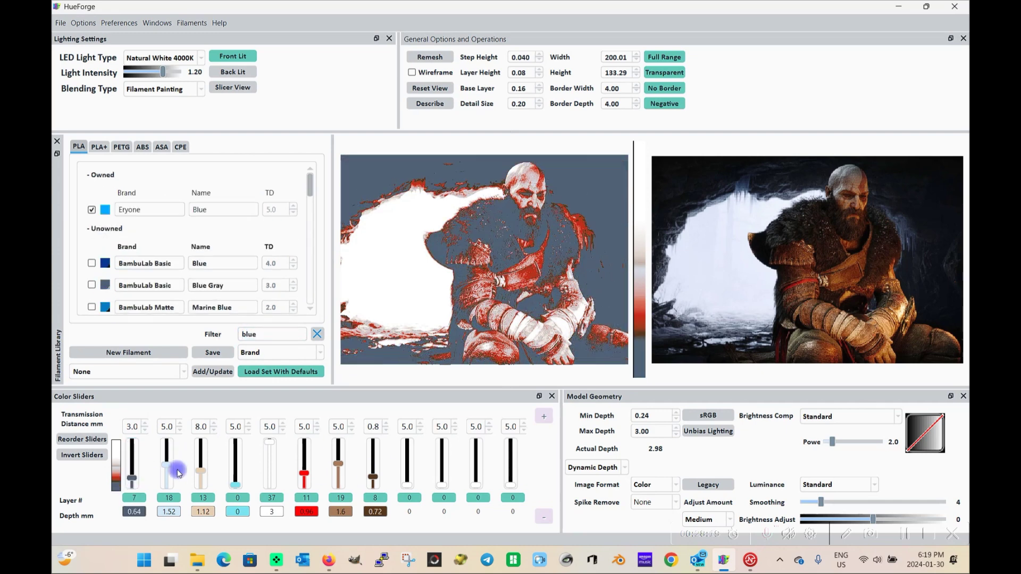
{"action": "scroll", "coordinate": [201, 479], "scroll_direction": "down", "scroll_amount": 1}
{"action": "left_click", "coordinate": [203, 337]}
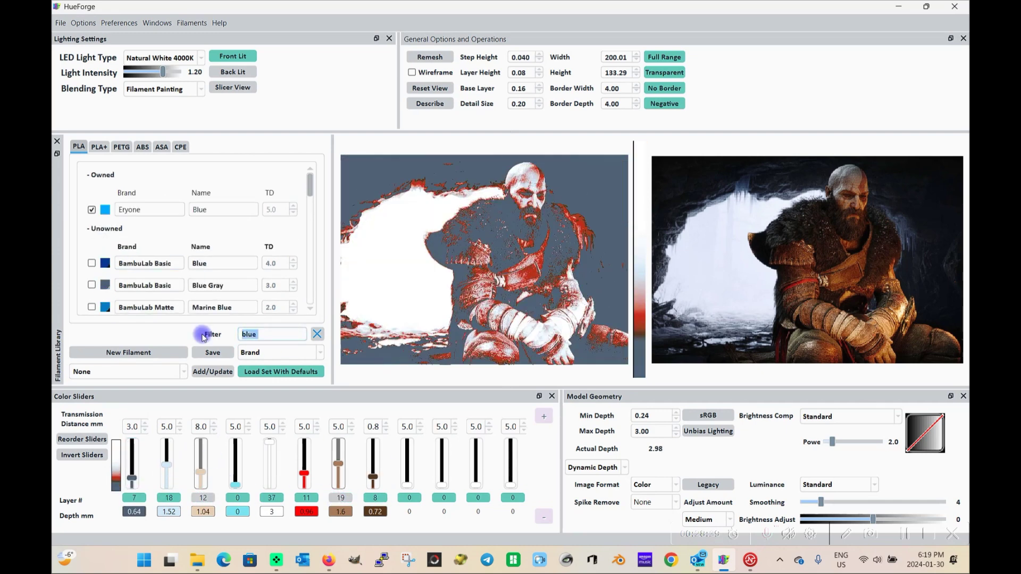
{"action": "type", "text": "black"}
{"action": "left_click_drag", "start_coordinate": [104, 209], "coordinate": [132, 462]}
{"action": "scroll", "coordinate": [338, 468], "scroll_direction": "up", "scroll_amount": 3}
{"action": "scroll", "coordinate": [306, 471], "scroll_direction": "down", "scroll_amount": 1}
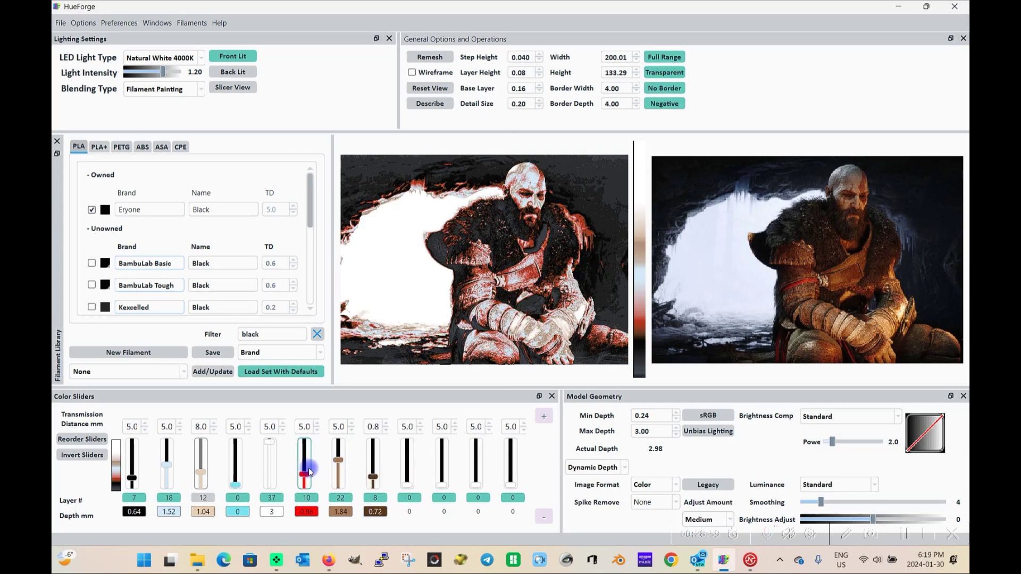
{"action": "left_click_drag", "start_coordinate": [364, 487], "coordinate": [380, 458]}
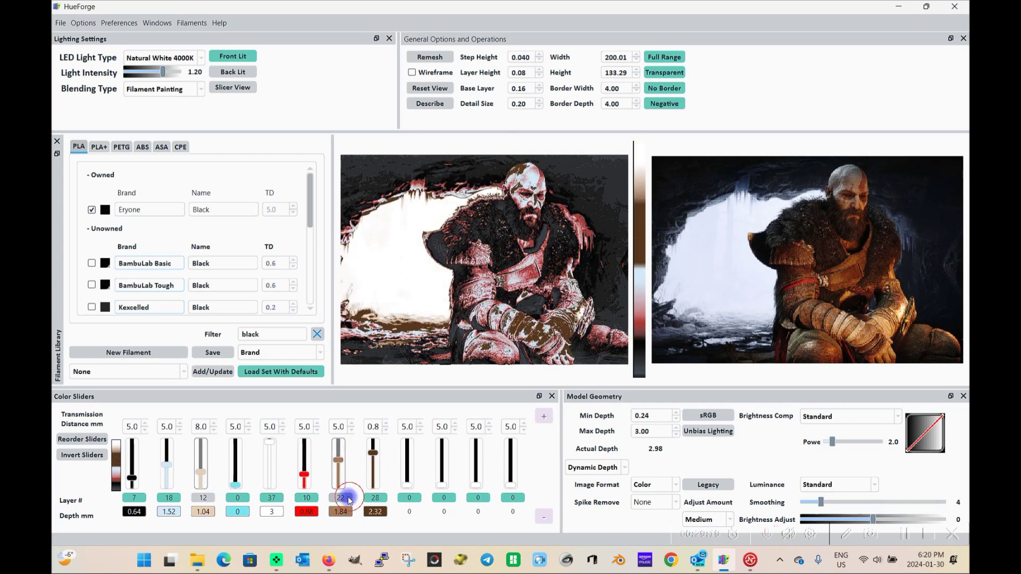
{"action": "left_click", "coordinate": [376, 498]}
Lower the darkest brown swap and switch brightness compensation to Bright Enhance 4.
{"action": "left_click_drag", "start_coordinate": [372, 453], "coordinate": [371, 479]}
{"action": "left_click", "coordinate": [850, 417]}
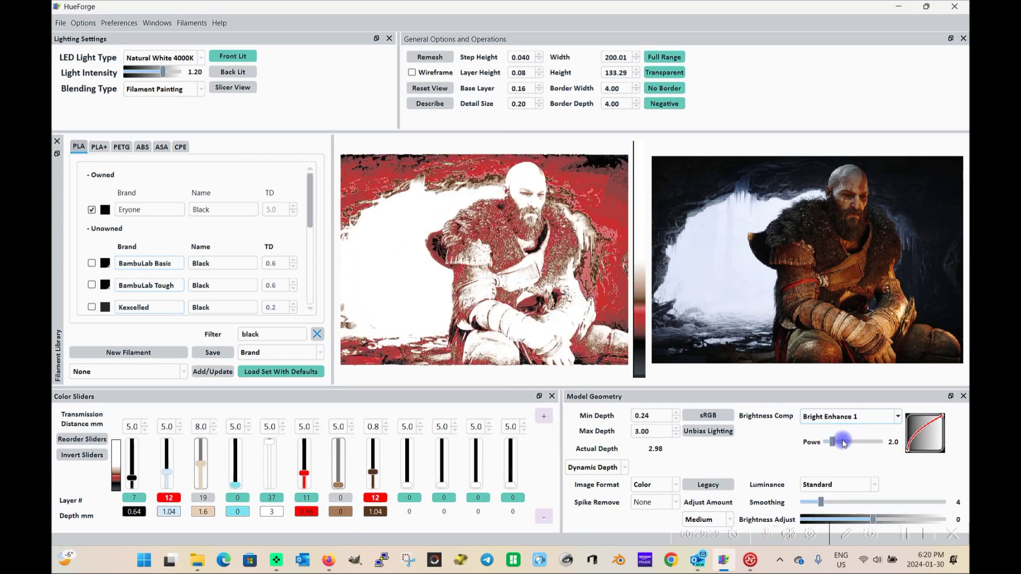
{"action": "left_click", "coordinate": [845, 443]}
Rebalance swaps: brown near 16, black and darkest brown at 13, red at 15, white near 29.
{"action": "left_click_drag", "start_coordinate": [200, 485], "coordinate": [200, 469]}
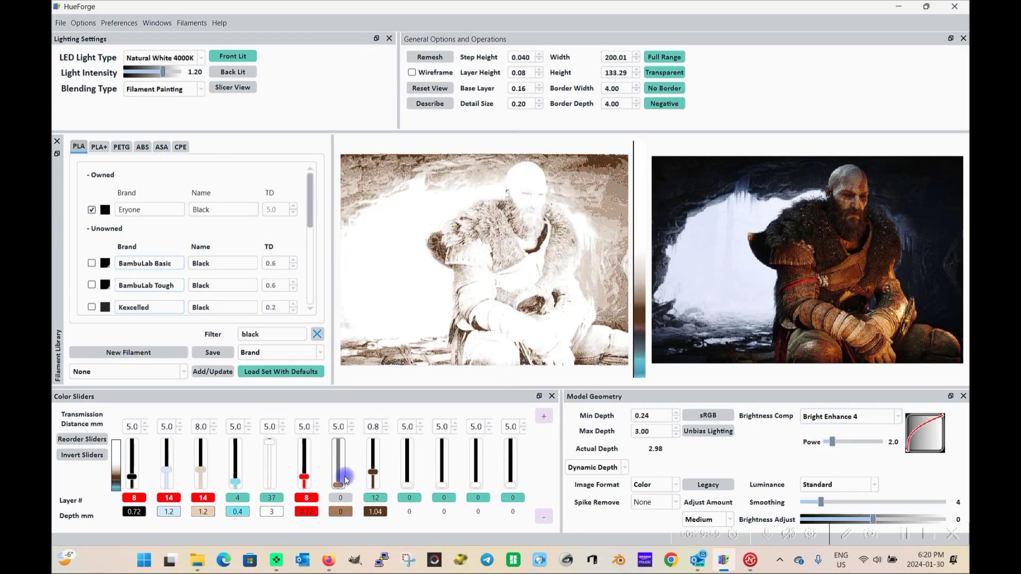
{"action": "left_click_drag", "start_coordinate": [339, 485], "coordinate": [338, 467]}
{"action": "left_click", "coordinate": [134, 473]}
{"action": "left_click_drag", "start_coordinate": [135, 473], "coordinate": [132, 468]}
{"action": "left_click_drag", "start_coordinate": [269, 442], "coordinate": [269, 453]}
{"action": "left_click_drag", "start_coordinate": [166, 470], "coordinate": [166, 458]}
{"action": "left_click_drag", "start_coordinate": [339, 467], "coordinate": [302, 481]}
{"action": "left_click_drag", "start_coordinate": [373, 472], "coordinate": [373, 470]}
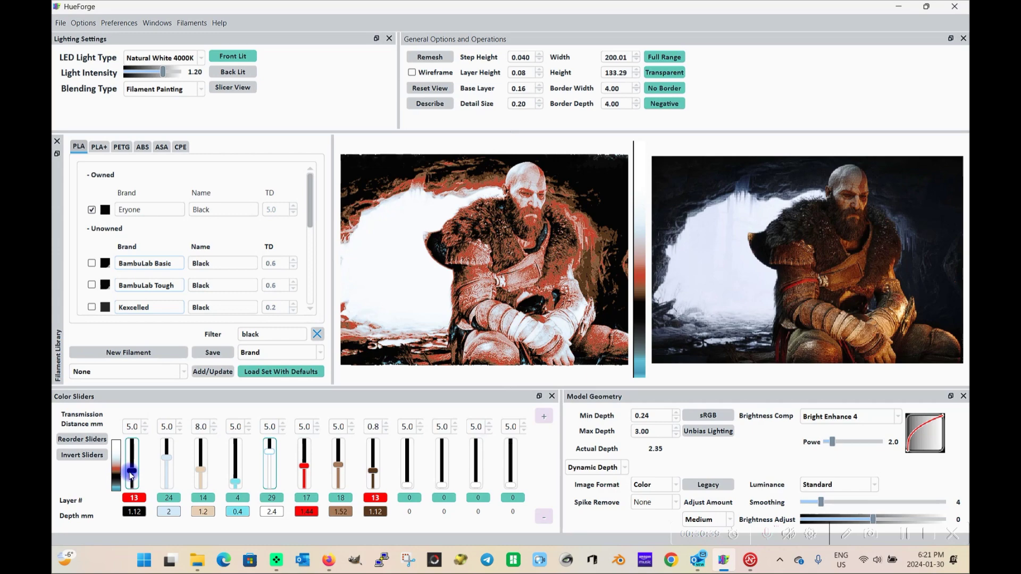
{"action": "left_click_drag", "start_coordinate": [132, 468], "coordinate": [132, 472]}
{"action": "left_click_drag", "start_coordinate": [303, 467], "coordinate": [306, 475]}
Move light blue to layer 30, white top to 36, brown to 18 and beige to 13.
{"action": "left_click_drag", "start_coordinate": [166, 464], "coordinate": [167, 485]}
{"action": "left_click_drag", "start_coordinate": [270, 452], "coordinate": [268, 463]}
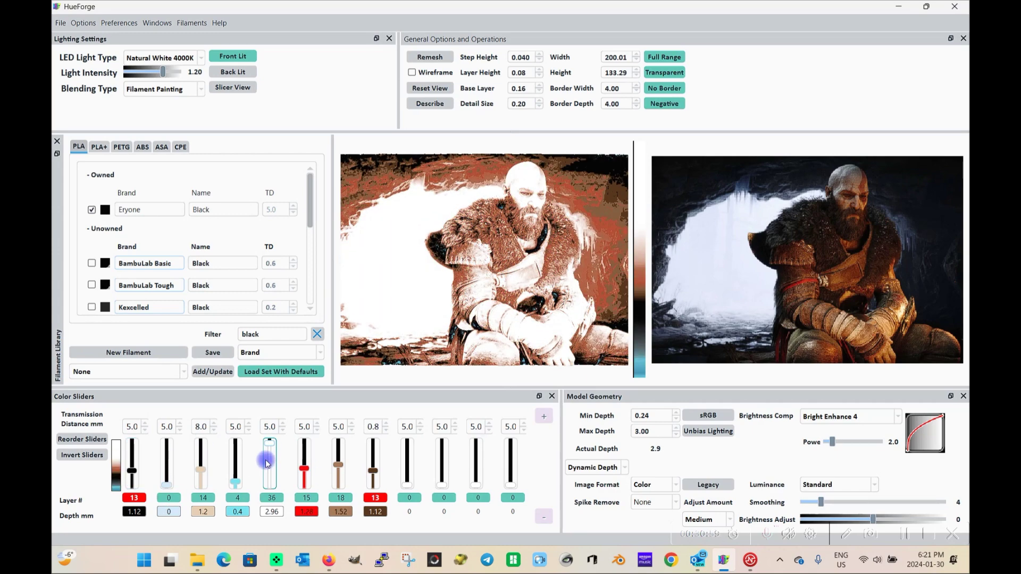
{"action": "left_click_drag", "start_coordinate": [171, 469], "coordinate": [167, 451]}
{"action": "left_click_drag", "start_coordinate": [375, 471], "coordinate": [338, 464]}
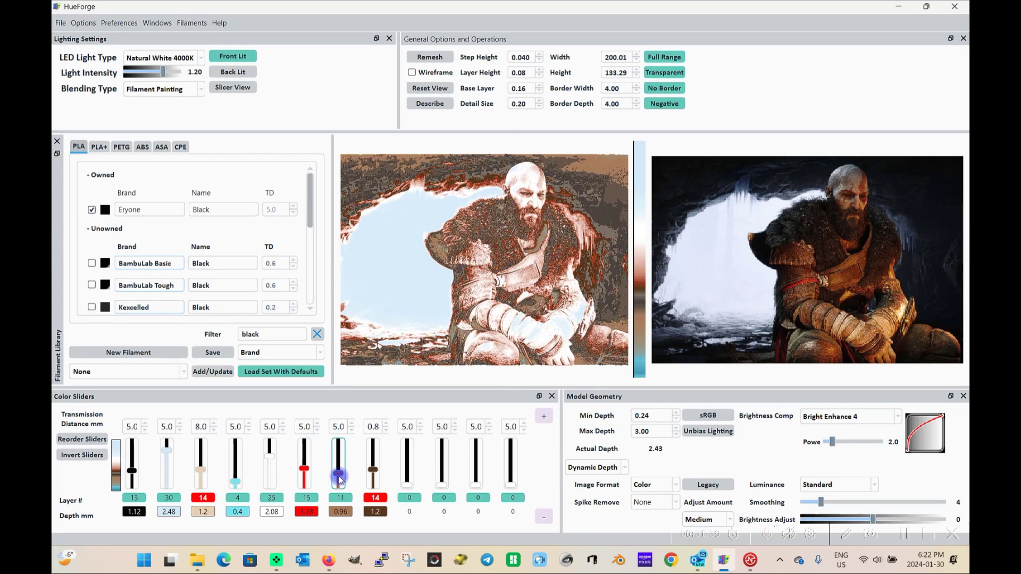
{"action": "left_click", "coordinate": [204, 499]}
{"action": "left_click", "coordinate": [202, 476]}
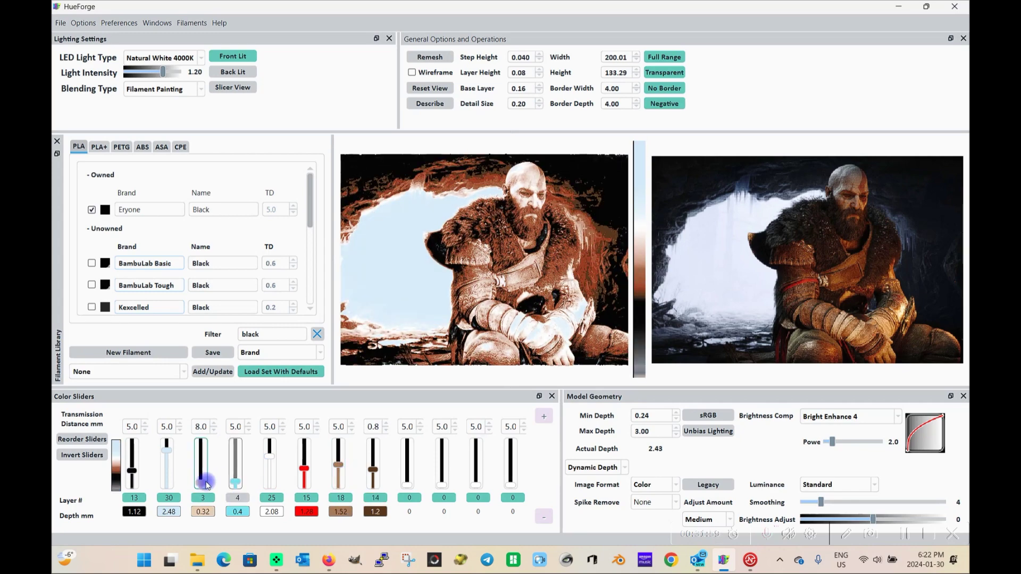
{"action": "left_click_drag", "start_coordinate": [208, 484], "coordinate": [208, 482]}
Scroll the colour sliders to settle the final swap layers.
{"action": "scroll", "coordinate": [206, 481], "scroll_direction": "up", "scroll_amount": 4}
{"action": "scroll", "coordinate": [269, 464], "scroll_direction": "up", "scroll_amount": 6}
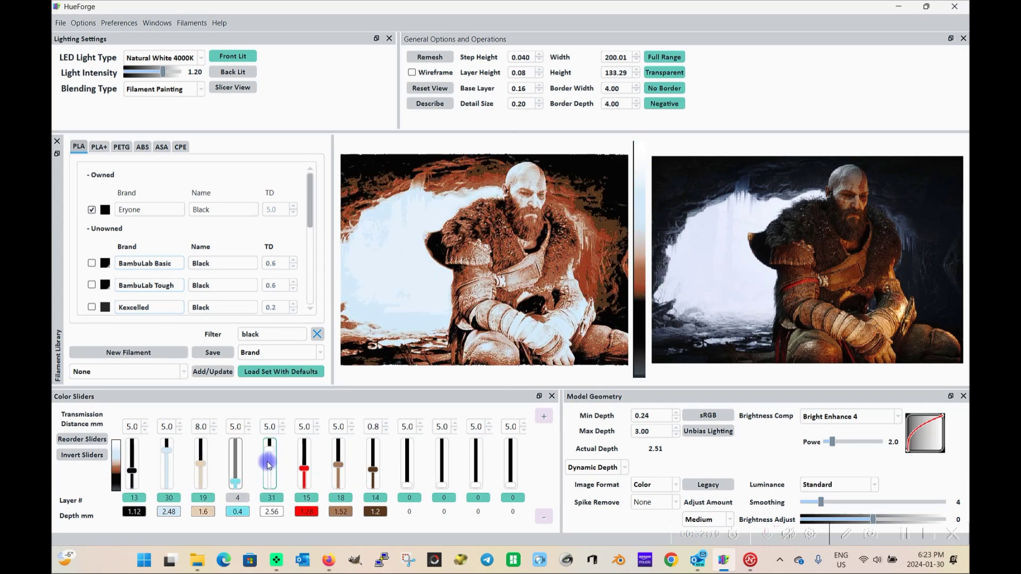
{"action": "scroll", "coordinate": [303, 473], "scroll_direction": "up", "scroll_amount": 5}
{"action": "scroll", "coordinate": [338, 467], "scroll_direction": "up", "scroll_amount": 1}
{"action": "scroll", "coordinate": [338, 466], "scroll_direction": "up", "scroll_amount": 13}
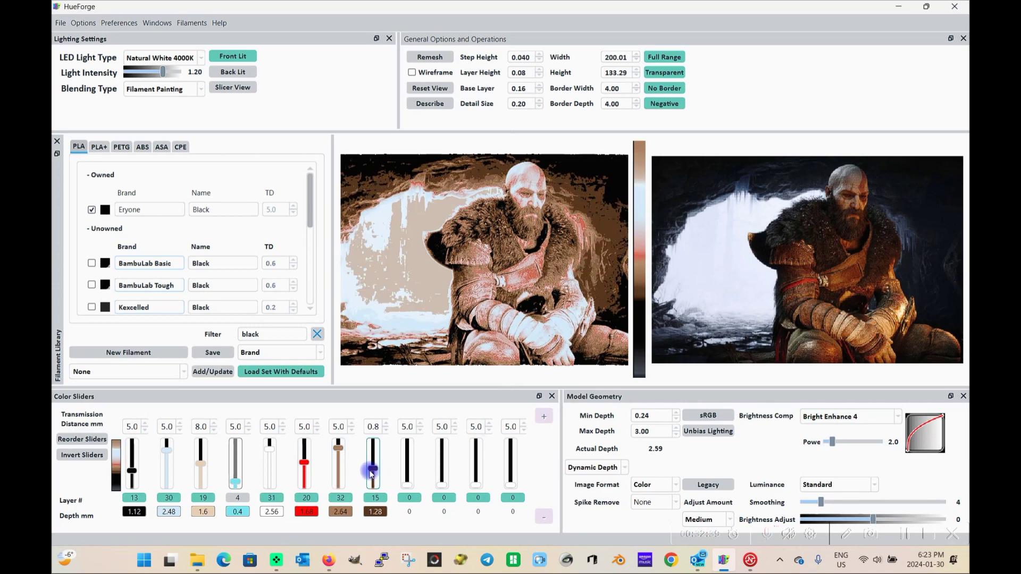
{"action": "scroll", "coordinate": [206, 474], "scroll_direction": "up", "scroll_amount": 1}
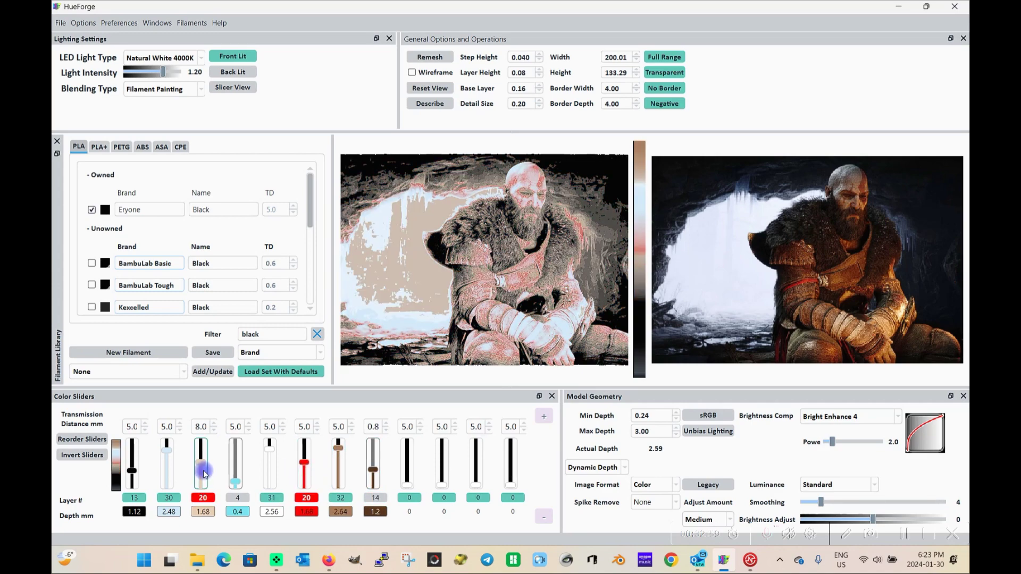
{"action": "scroll", "coordinate": [205, 473], "scroll_direction": "down", "scroll_amount": 4}
{"action": "scroll", "coordinate": [303, 479], "scroll_direction": "down", "scroll_amount": 5}
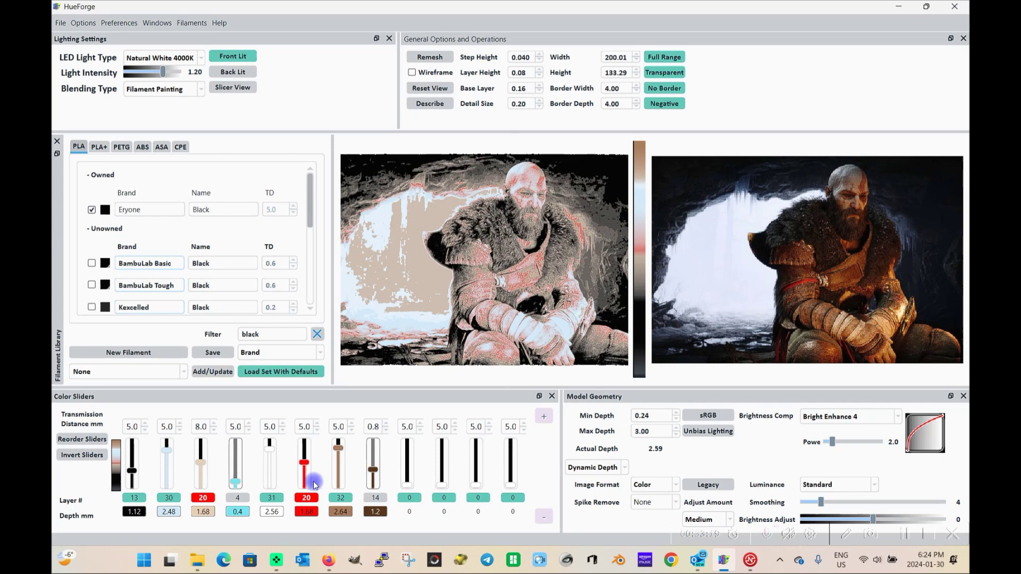
{"action": "scroll", "coordinate": [302, 481], "scroll_direction": "down", "scroll_amount": 1}
{"action": "scroll", "coordinate": [133, 479], "scroll_direction": "down", "scroll_amount": 1}
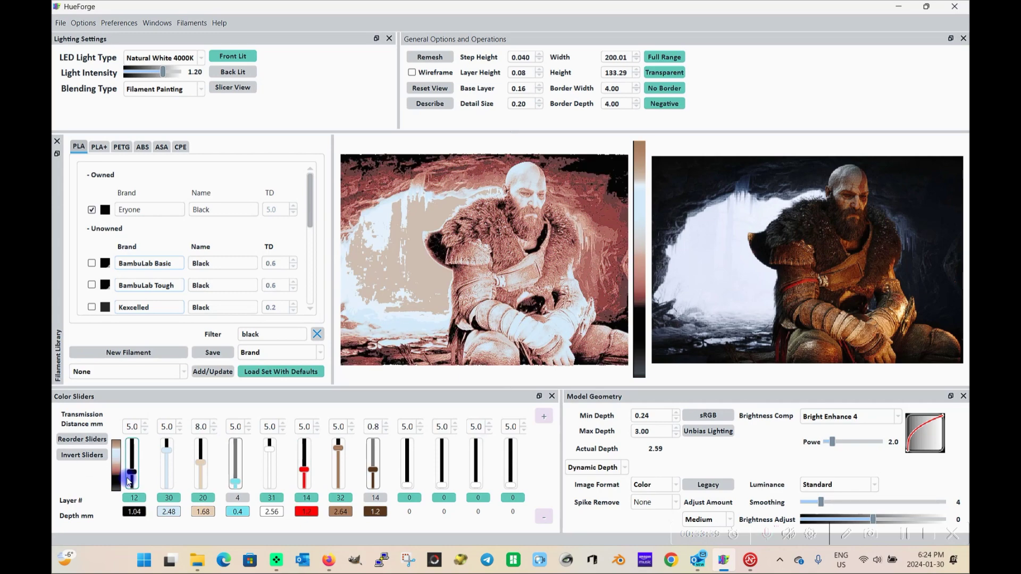
{"action": "scroll", "coordinate": [132, 478], "scroll_direction": "up", "scroll_amount": 2}
{"action": "scroll", "coordinate": [338, 463], "scroll_direction": "down", "scroll_amount": 4}
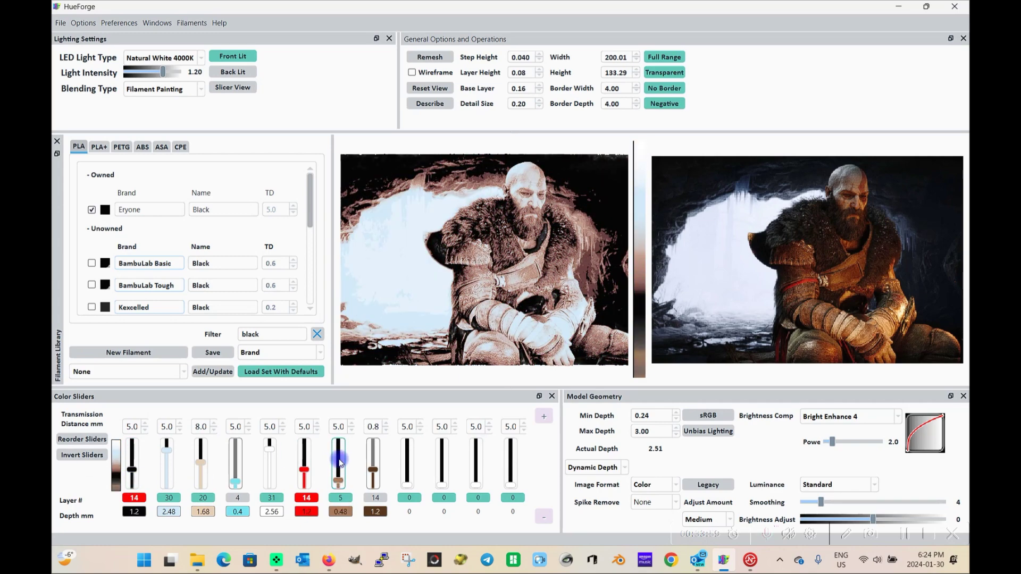
{"action": "scroll", "coordinate": [303, 468], "scroll_direction": "up", "scroll_amount": 1}
{"action": "scroll", "coordinate": [205, 469], "scroll_direction": "up", "scroll_amount": 1}
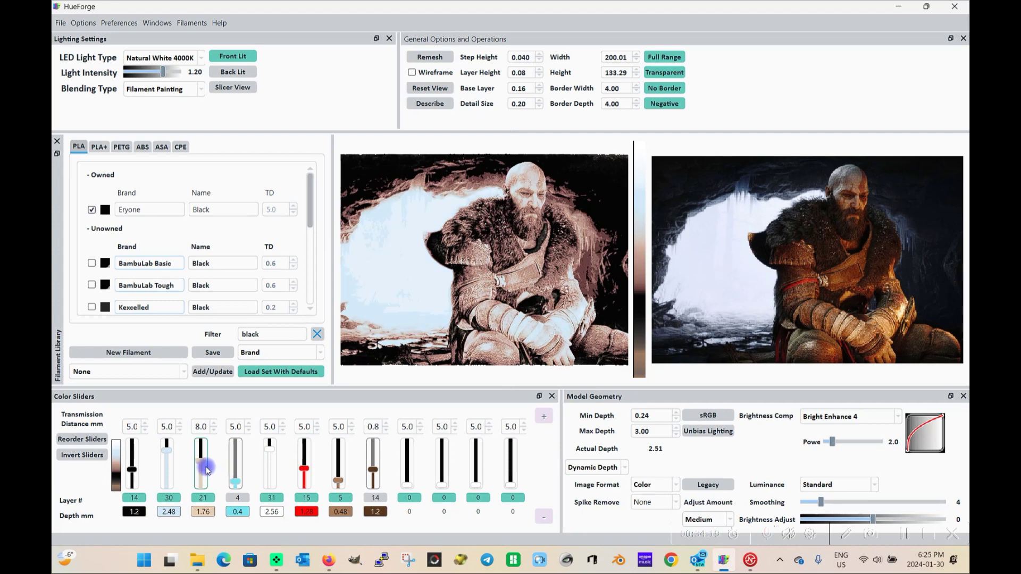
Return brightness compensation to Standard and raise the brown swap to layer 8.
{"action": "left_click", "coordinate": [870, 417]}
{"action": "left_click", "coordinate": [871, 420]}
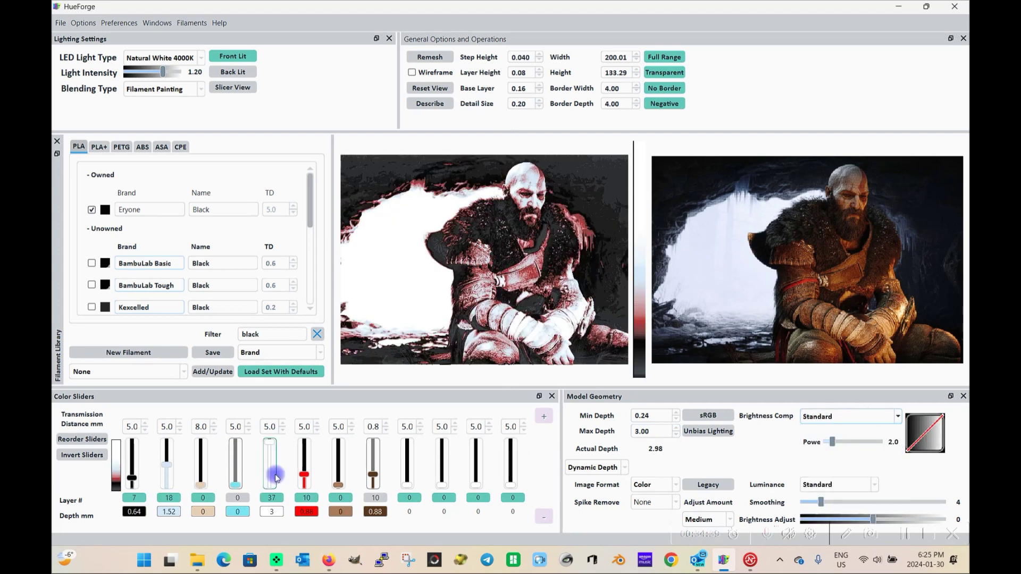
{"action": "scroll", "coordinate": [301, 479], "scroll_direction": "up", "scroll_amount": 5}
{"action": "scroll", "coordinate": [303, 471], "scroll_direction": "down", "scroll_amount": 14}
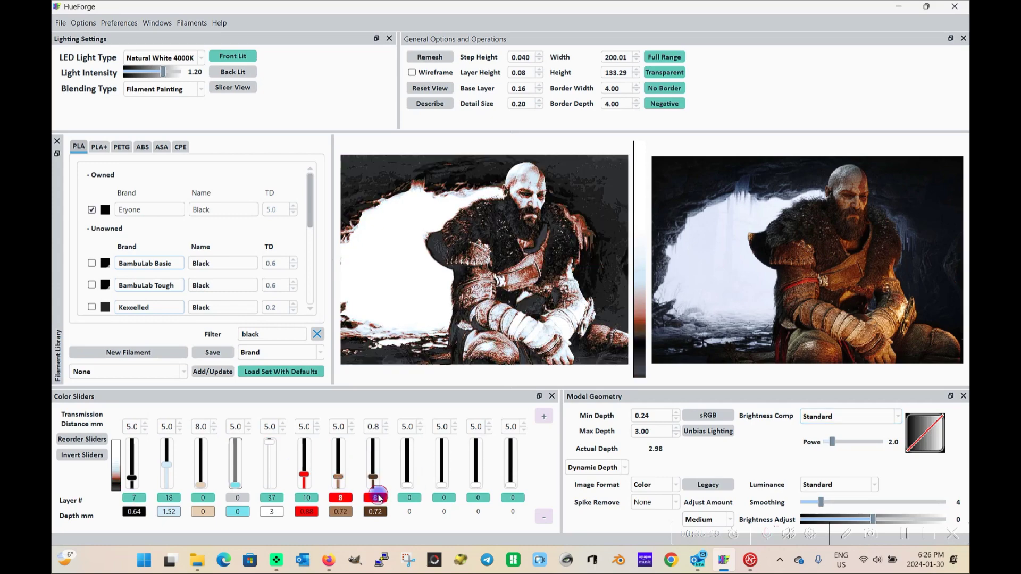
{"action": "left_click_drag", "start_coordinate": [342, 486], "coordinate": [347, 473]}
Scroll-adjust the settings to a 3.50 mm max depth.
{"action": "scroll", "coordinate": [164, 478], "scroll_direction": "up", "scroll_amount": 15}
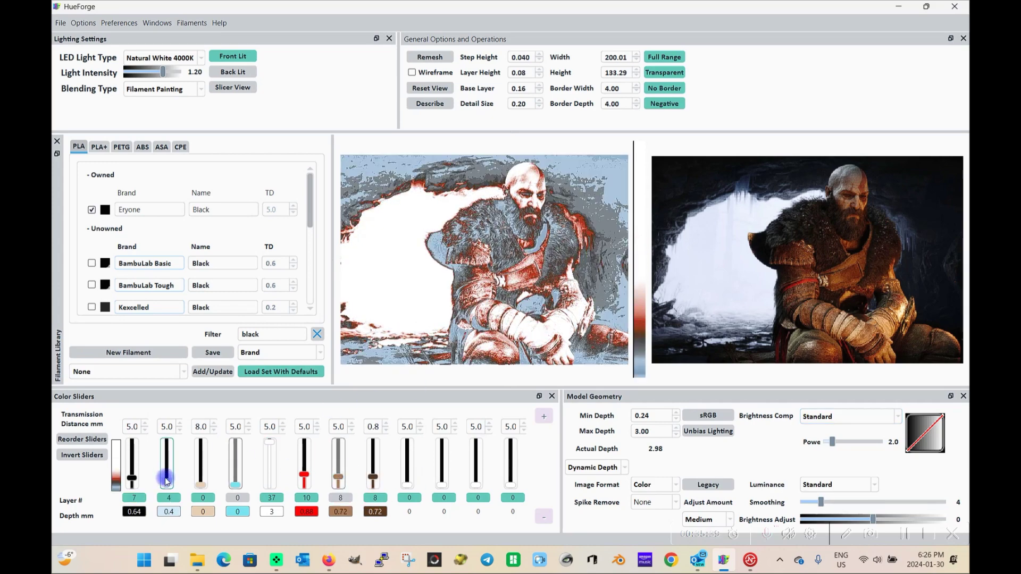
{"action": "scroll", "coordinate": [163, 479], "scroll_direction": "down", "scroll_amount": 15}
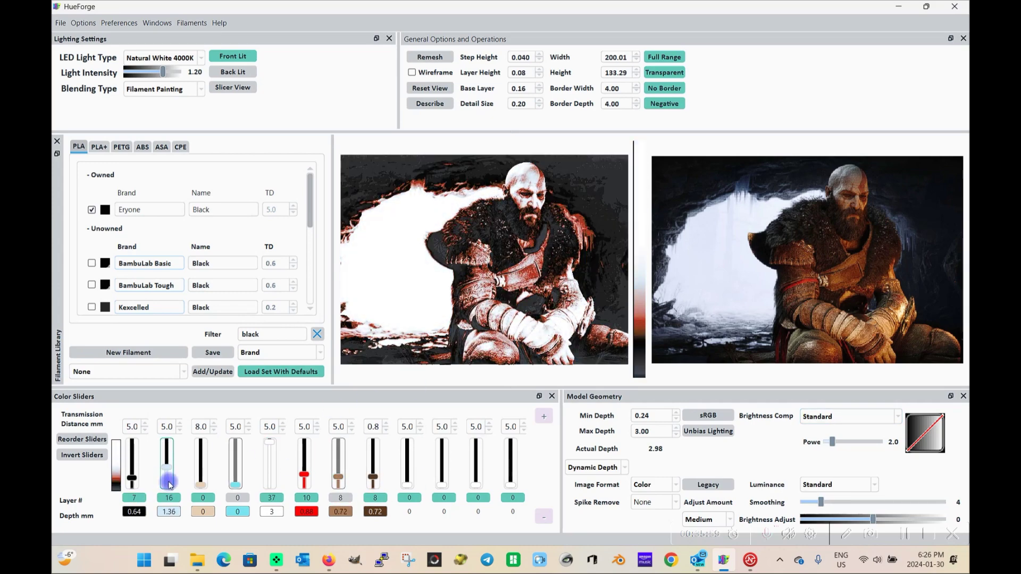
{"action": "scroll", "coordinate": [200, 476], "scroll_direction": "up", "scroll_amount": 17}
{"action": "scroll", "coordinate": [311, 485], "scroll_direction": "down", "scroll_amount": 1}
{"action": "scroll", "coordinate": [374, 477], "scroll_direction": "up", "scroll_amount": 1}
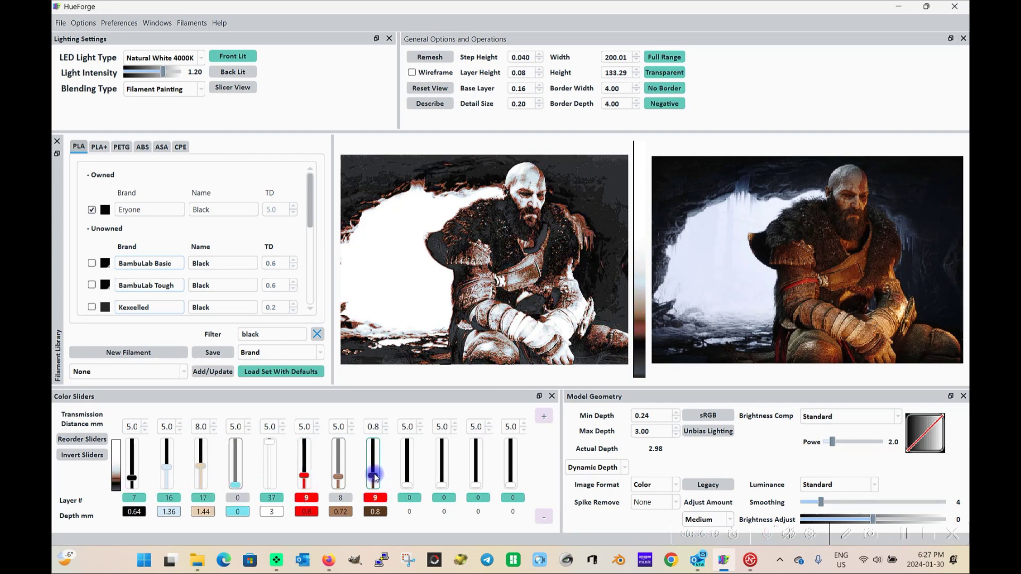
{"action": "scroll", "coordinate": [374, 477], "scroll_direction": "down", "scroll_amount": 2}
{"action": "scroll", "coordinate": [305, 476], "scroll_direction": "up", "scroll_amount": 1}
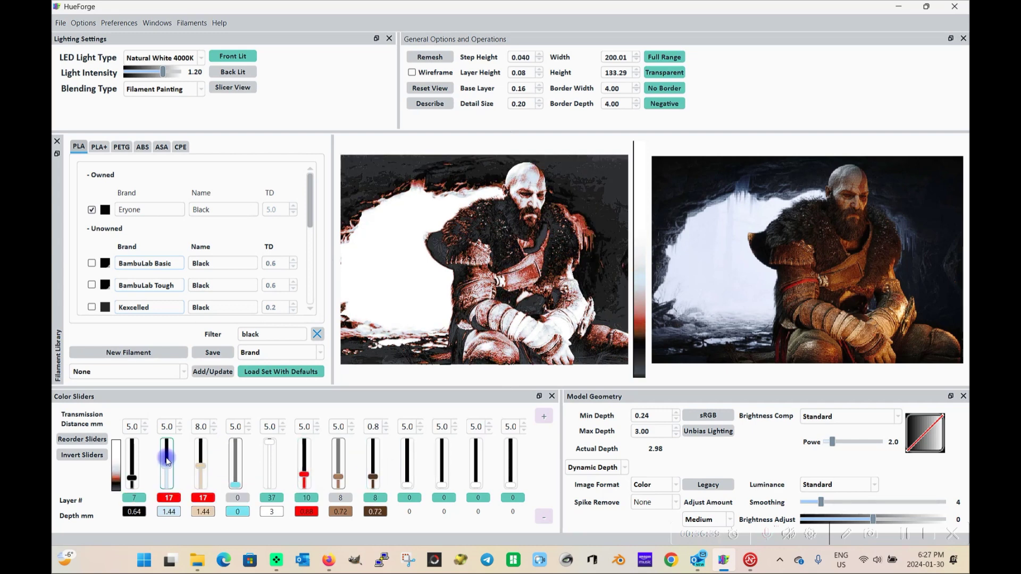
{"action": "scroll", "coordinate": [201, 478], "scroll_direction": "down", "scroll_amount": 2}
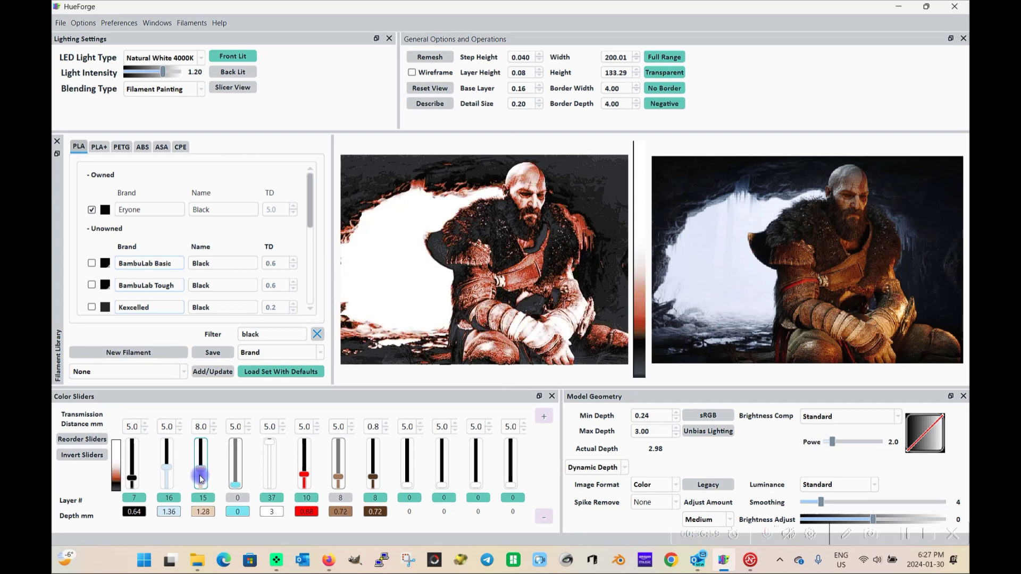
{"action": "scroll", "coordinate": [202, 478], "scroll_direction": "down", "scroll_amount": 4}
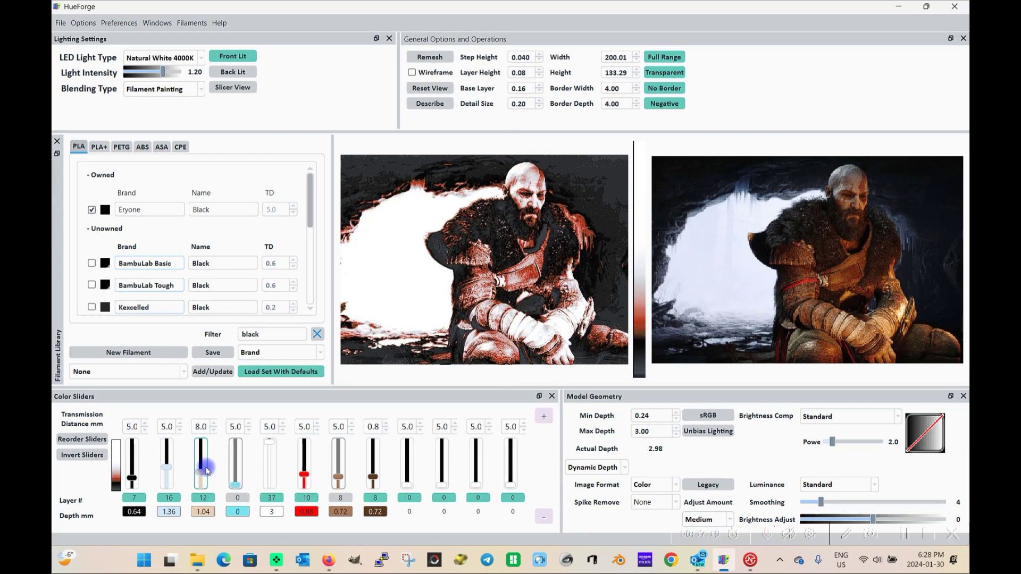
Reapply Bright Enhance 4, reposition the white top swap, and move brown up to layer 15.
{"action": "left_click", "coordinate": [851, 416]}
{"action": "left_click", "coordinate": [830, 471]}
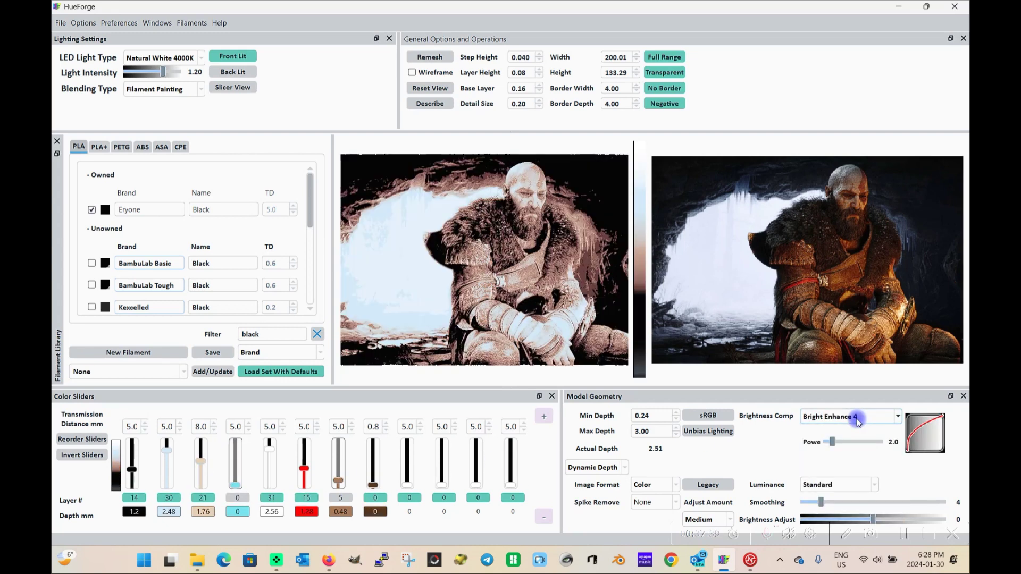
{"action": "scroll", "coordinate": [830, 419], "scroll_direction": "up", "scroll_amount": 1}
{"action": "scroll", "coordinate": [832, 423], "scroll_direction": "down", "scroll_amount": 1}
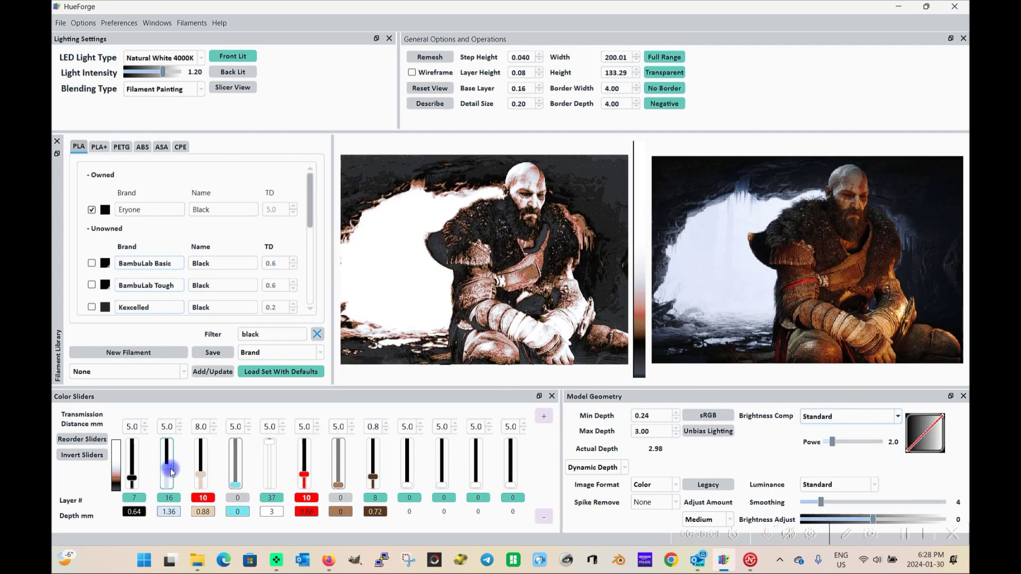
{"action": "scroll", "coordinate": [166, 468], "scroll_direction": "down", "scroll_amount": 2}
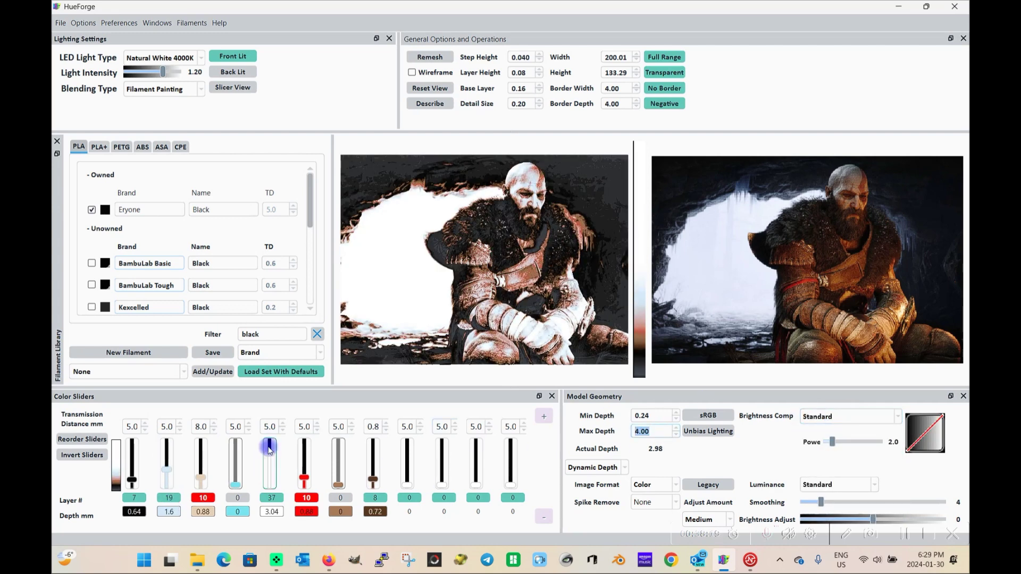
{"action": "mouse_move", "coordinate": [269, 449]}
{"action": "left_mouse_down"}
{"action": "mouse_move", "coordinate": [269, 459]}
{"action": "mouse_move", "coordinate": [270, 442]}
{"action": "left_mouse_up"}
{"action": "scroll", "coordinate": [618, 432], "scroll_direction": "down", "scroll_amount": 1}
{"action": "scroll", "coordinate": [618, 431], "scroll_direction": "up", "scroll_amount": 1}
{"action": "left_click_drag", "start_coordinate": [373, 477], "coordinate": [376, 469]}
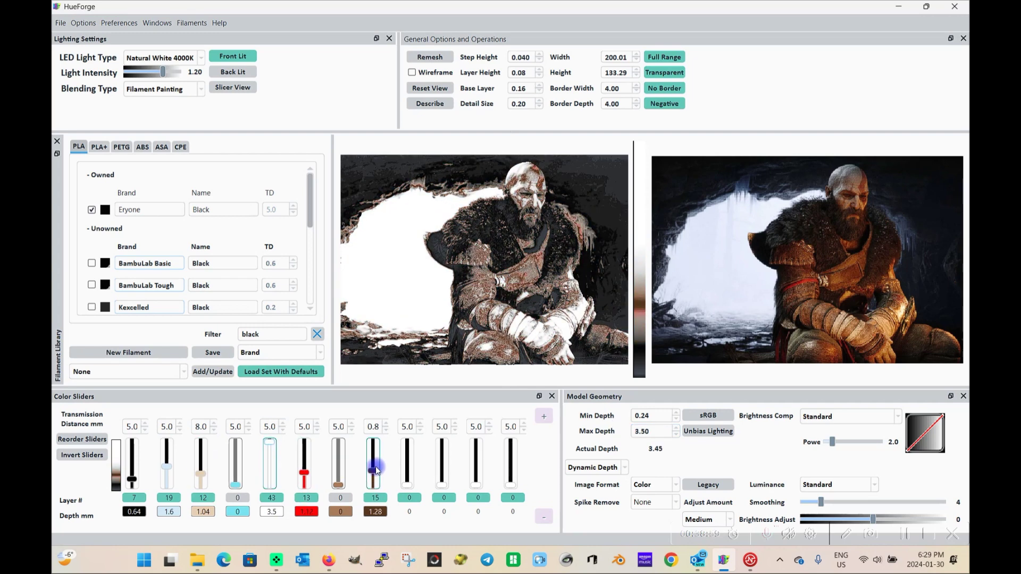
{"action": "scroll", "coordinate": [370, 447], "scroll_direction": "down", "scroll_amount": 4}
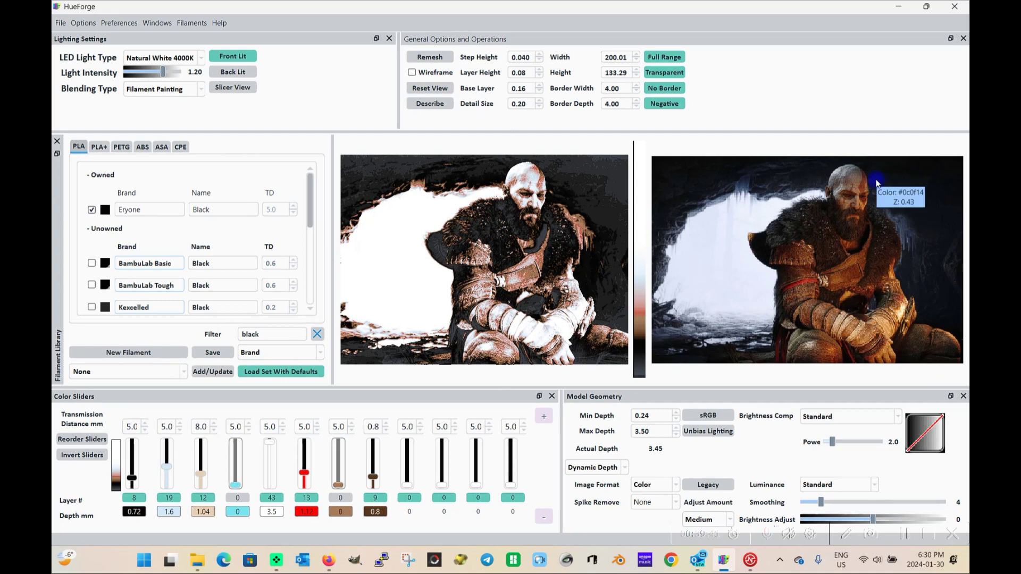
Preview Bright Enhance 4 brightness compensation, revert to Standard, and open the File menu.
{"action": "left_click", "coordinate": [849, 421]}
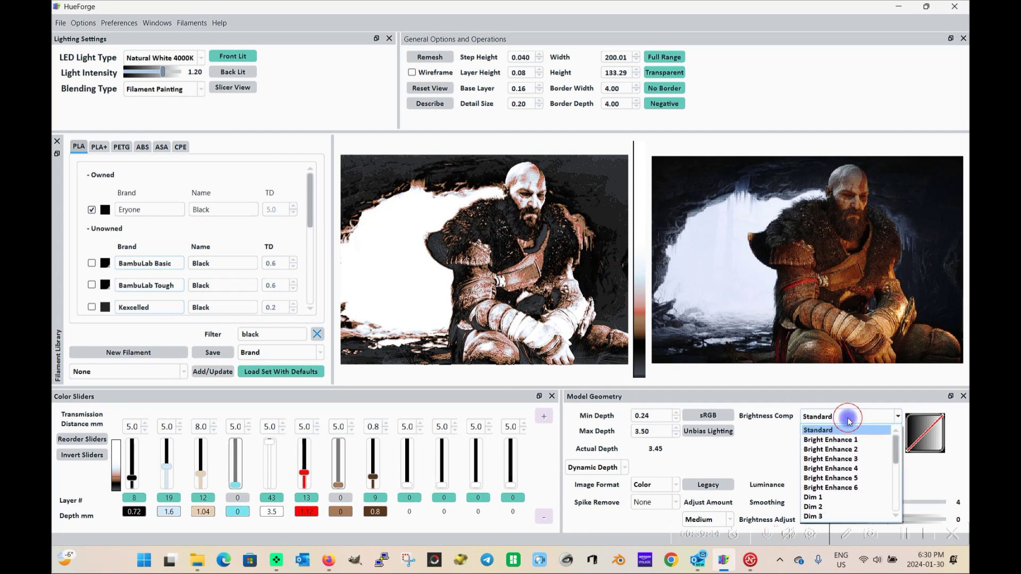
{"action": "left_click", "coordinate": [842, 469]}
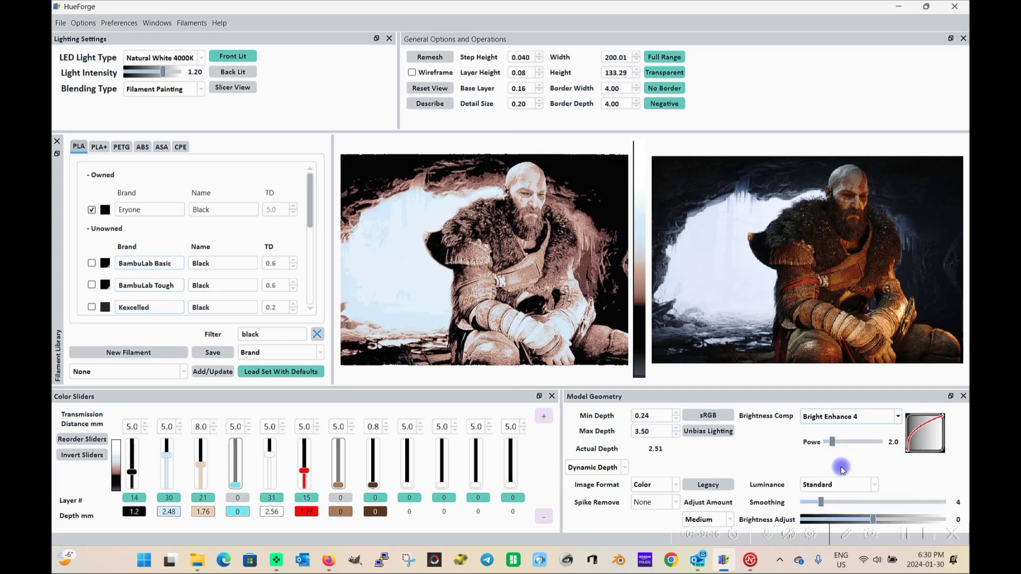
{"action": "left_click", "coordinate": [856, 419]}
{"action": "left_click", "coordinate": [854, 429]}
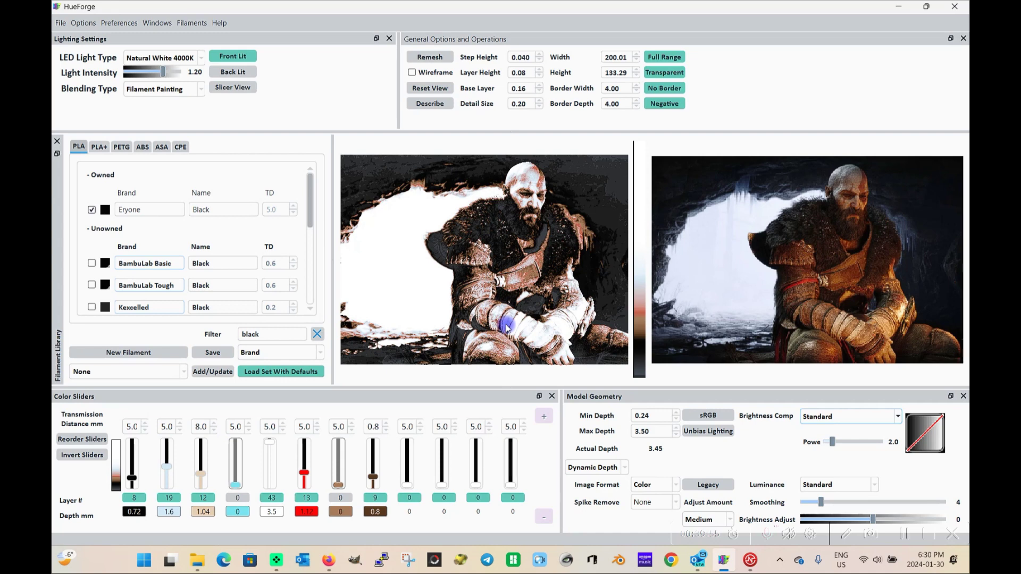
{"action": "left_click", "coordinate": [59, 23]}
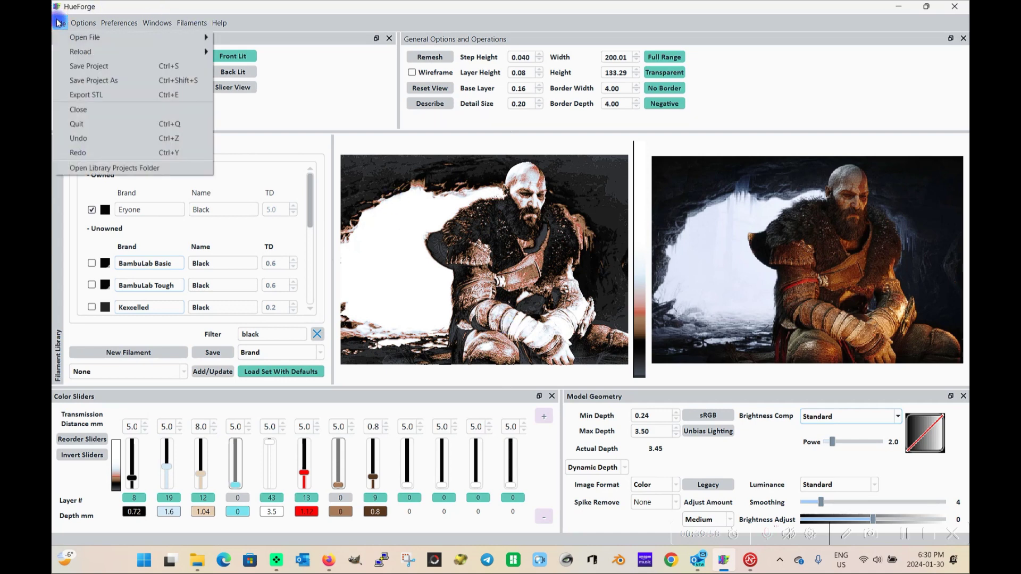
Save the project as Kratos.hfp, then load polymaker-color-aware-abstract.png as the new image.
{"action": "left_click", "coordinate": [91, 81]}
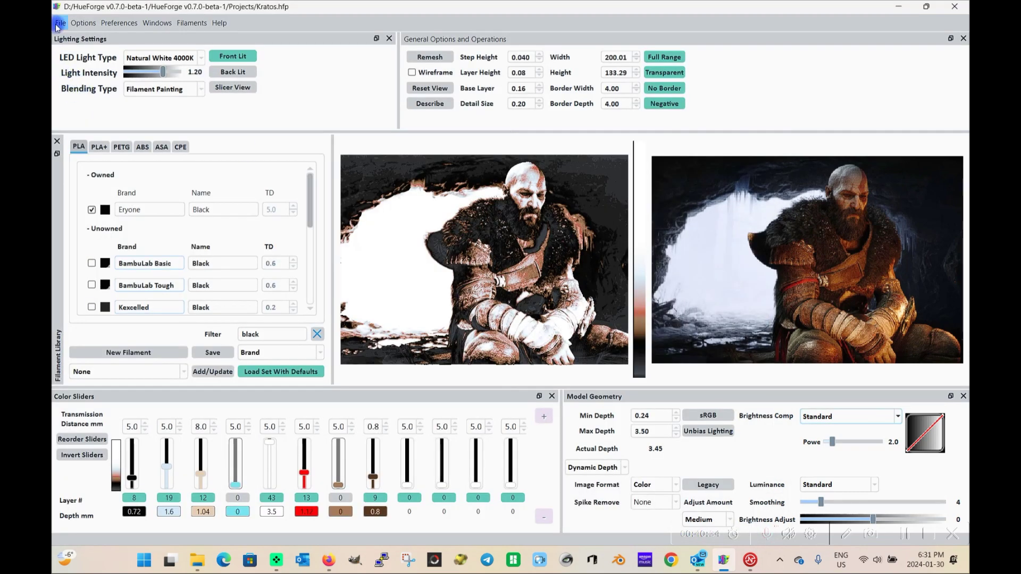
{"action": "left_click", "coordinate": [58, 23]}
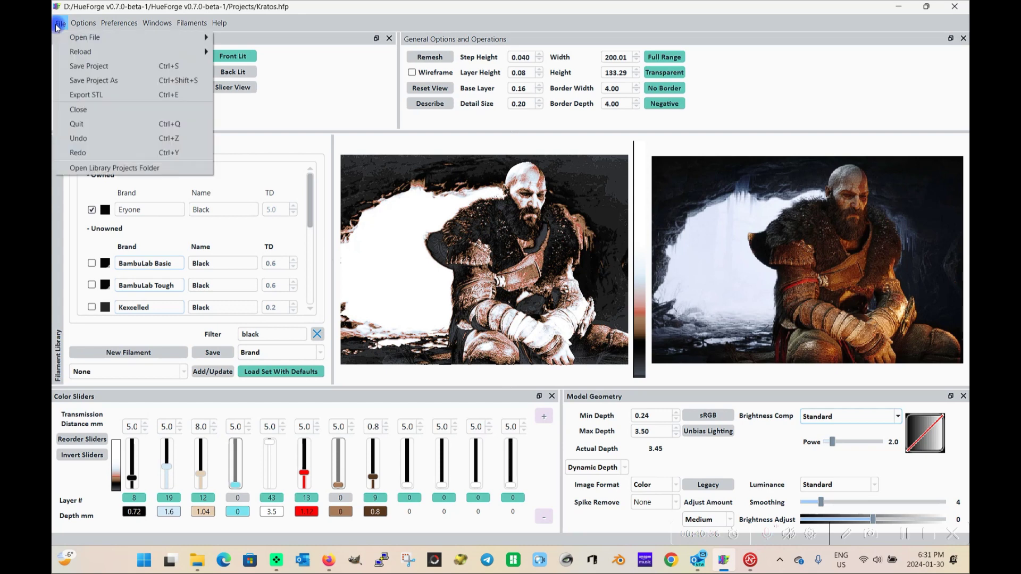
{"action": "mouse_move", "coordinate": [85, 59]}
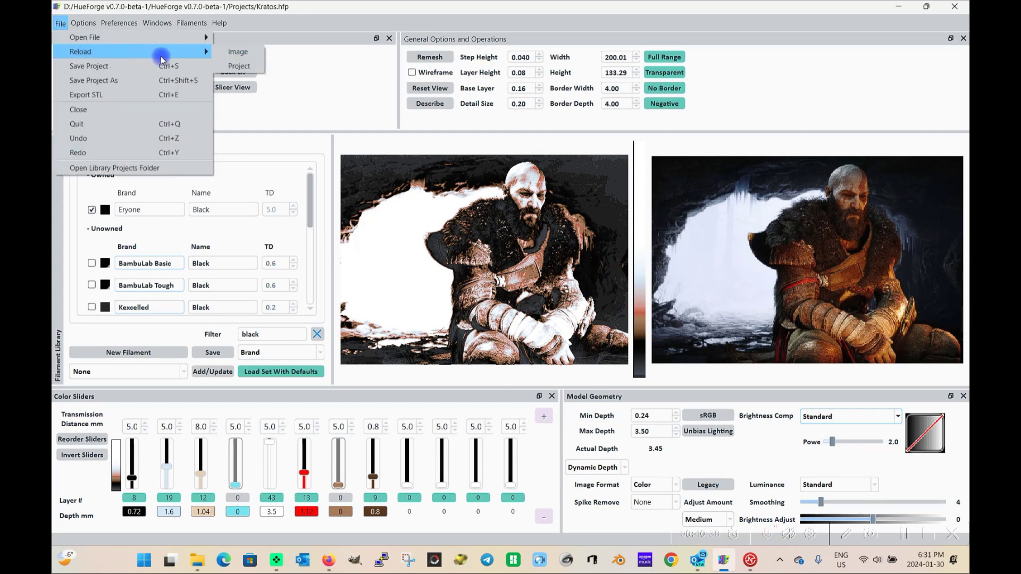
{"action": "mouse_move", "coordinate": [160, 37]}
{"action": "left_click", "coordinate": [242, 38]}
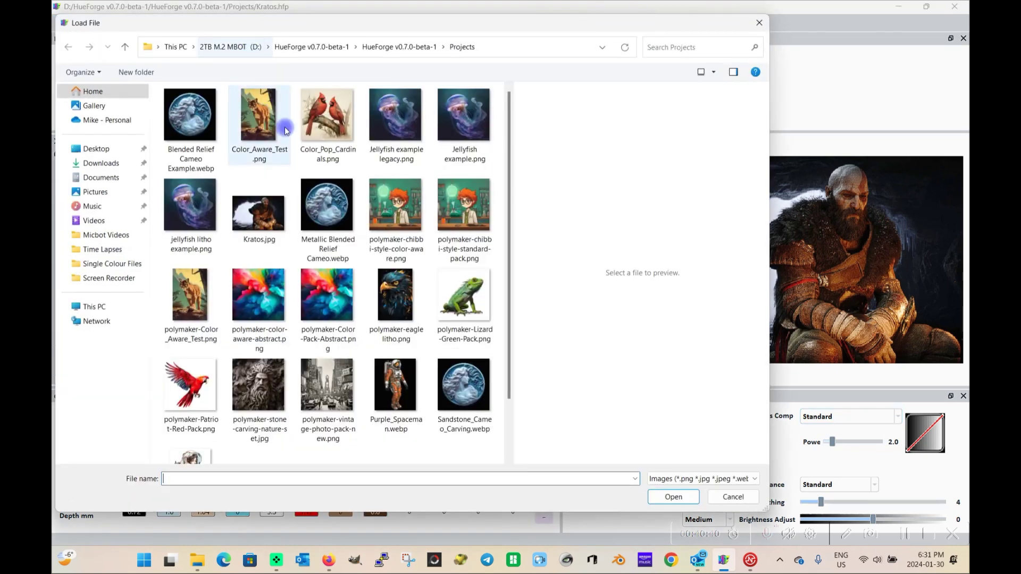
{"action": "double_click", "coordinate": [282, 287]}
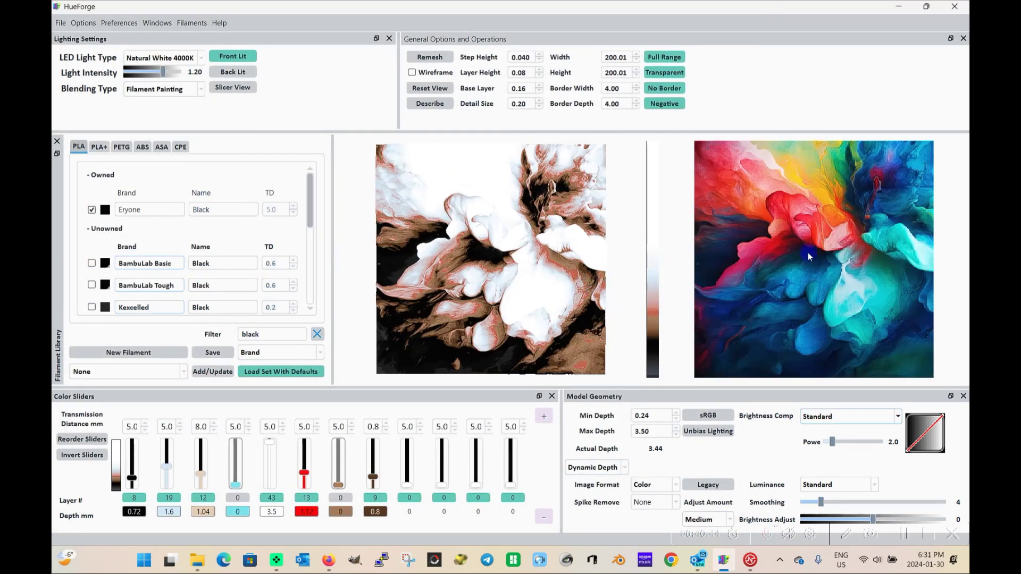
Try Color Pop luminance, lower the white layer to 18, then revert luminance to Standard.
{"action": "left_click", "coordinate": [856, 486]}
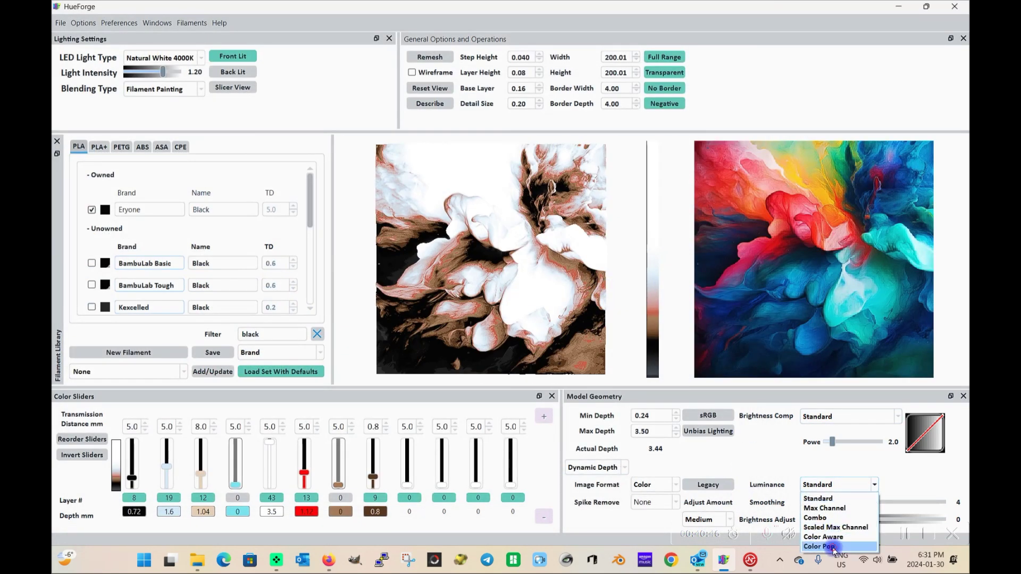
{"action": "left_click", "coordinate": [824, 534]}
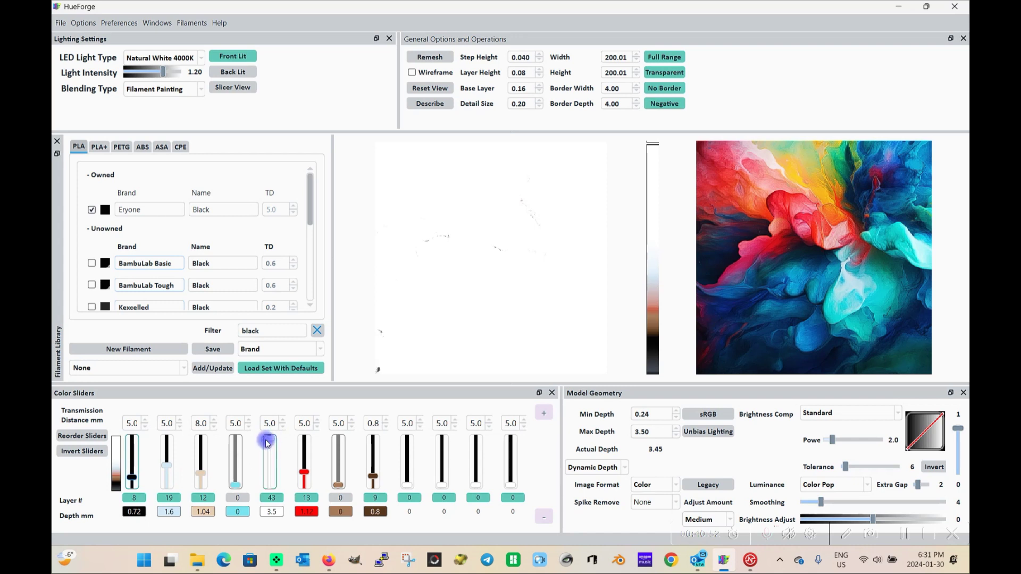
{"action": "left_click_drag", "start_coordinate": [267, 443], "coordinate": [310, 472]}
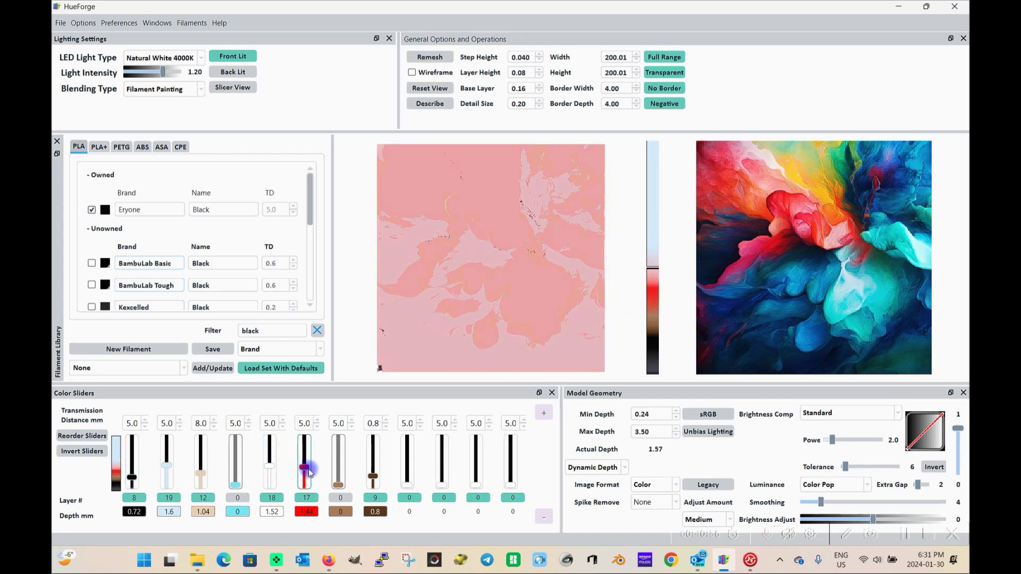
{"action": "left_click", "coordinate": [832, 485]}
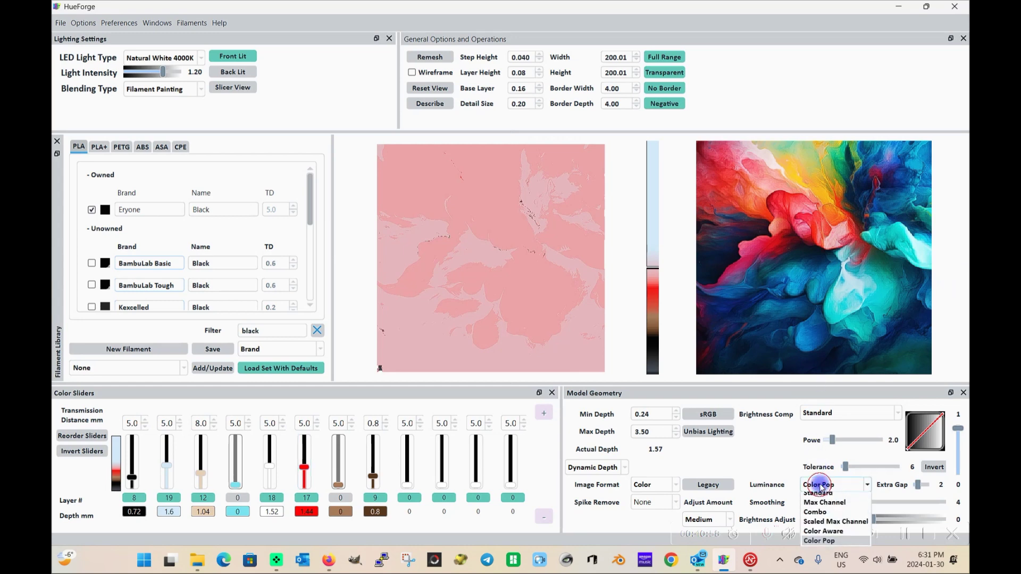
{"action": "left_click", "coordinate": [821, 494]}
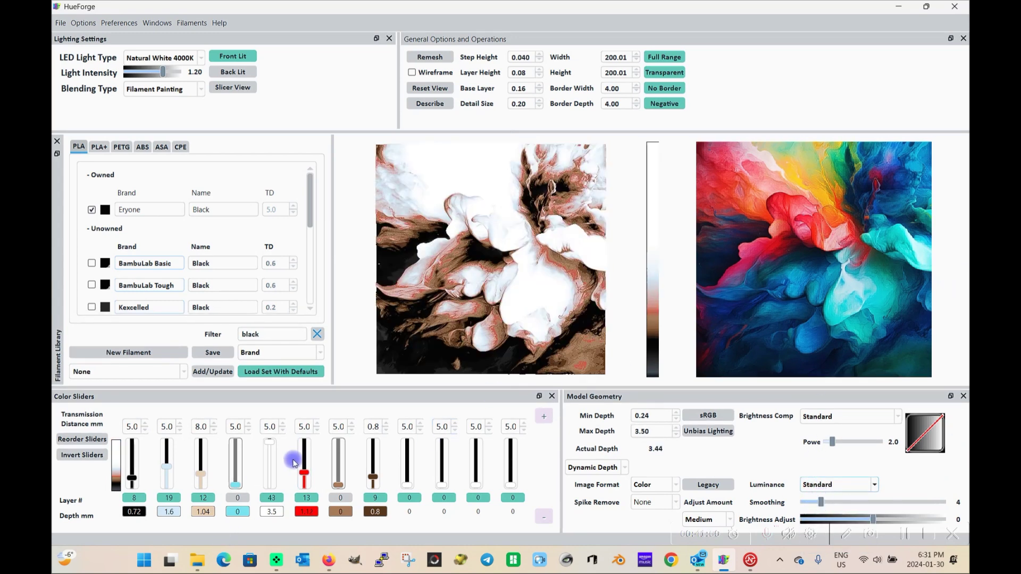
Disable the brown, second and third filament slots and clear the black filament filter.
{"action": "left_click", "coordinate": [376, 500]}
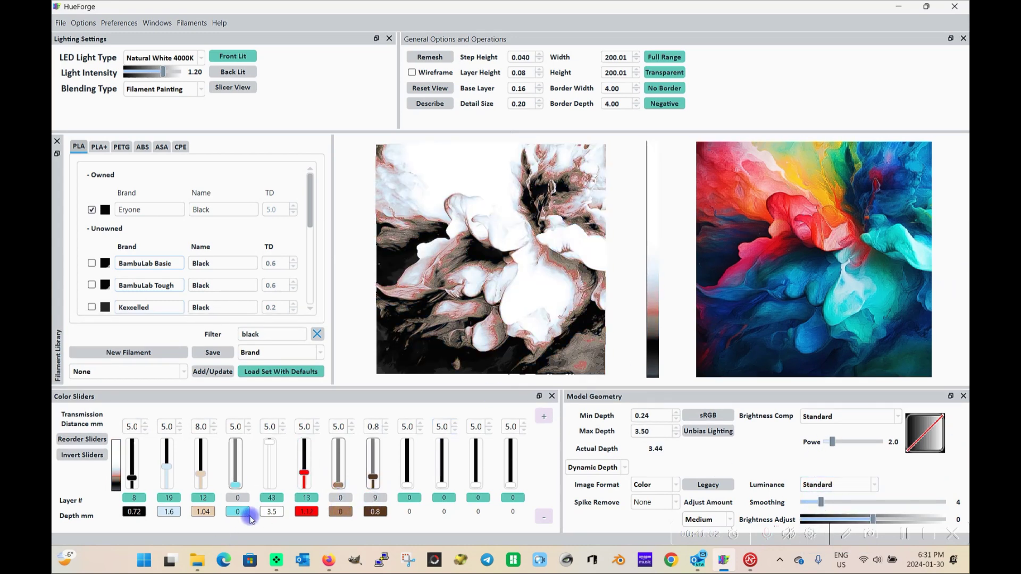
{"action": "left_click", "coordinate": [203, 499]}
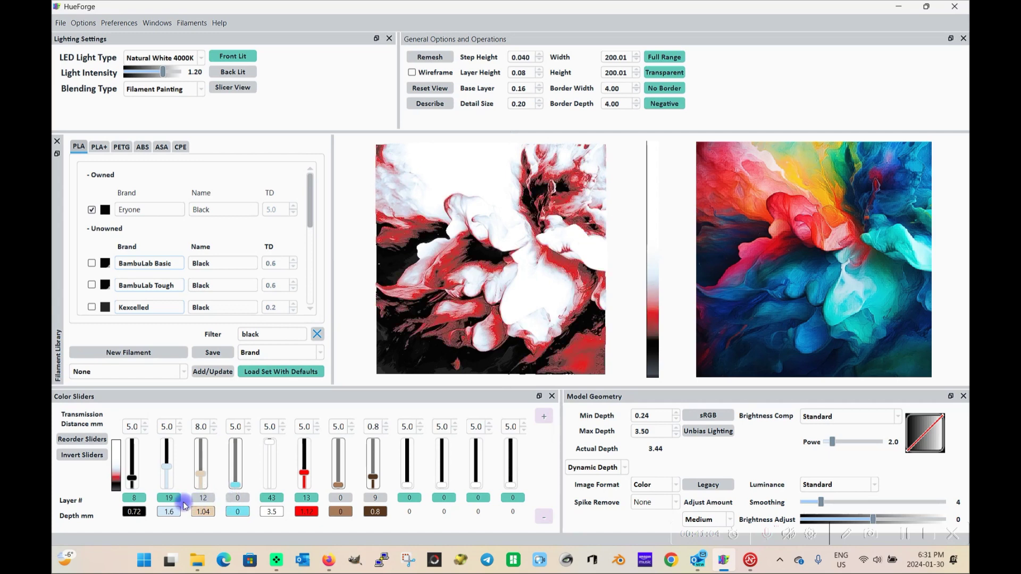
{"action": "left_click", "coordinate": [170, 500]}
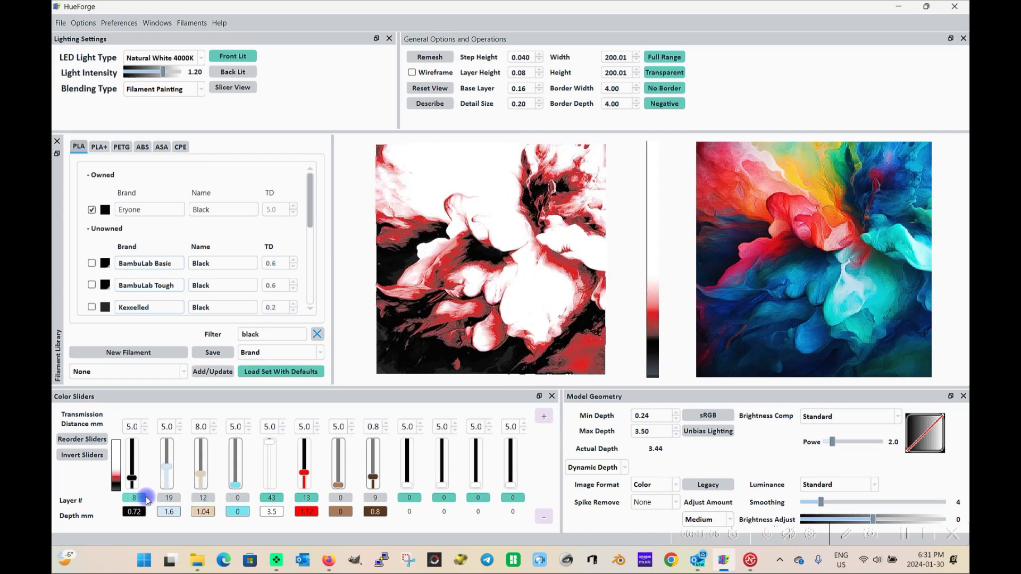
{"action": "scroll", "coordinate": [137, 248], "scroll_direction": "down", "scroll_amount": 3}
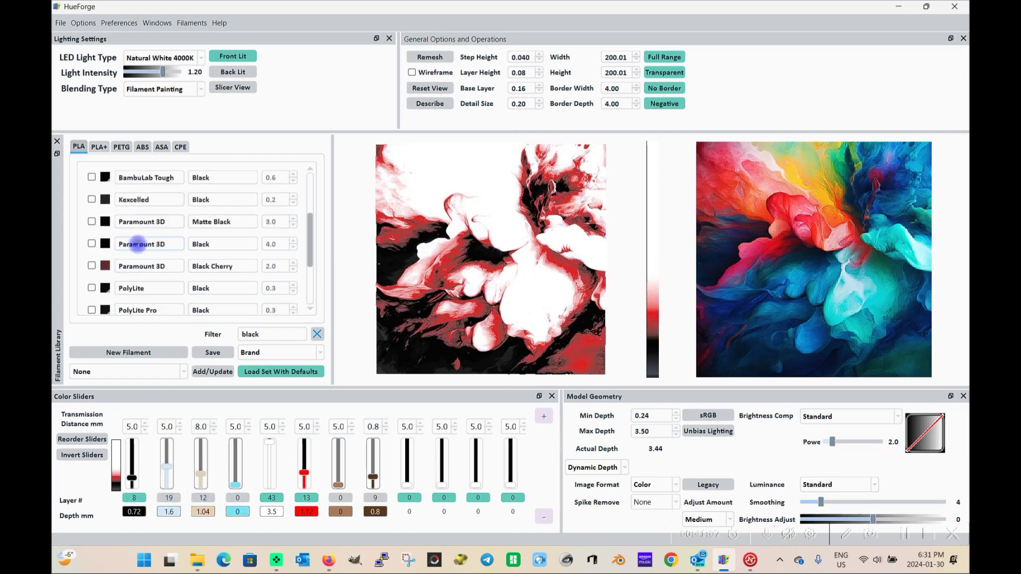
{"action": "left_click", "coordinate": [318, 334]}
{"action": "scroll", "coordinate": [138, 244], "scroll_direction": "up", "scroll_amount": 3}
Place BambuLab Basic Yellow, Blue and Green into colour slots 2, 3 and 4.
{"action": "left_click_drag", "start_coordinate": [106, 303], "coordinate": [166, 469]}
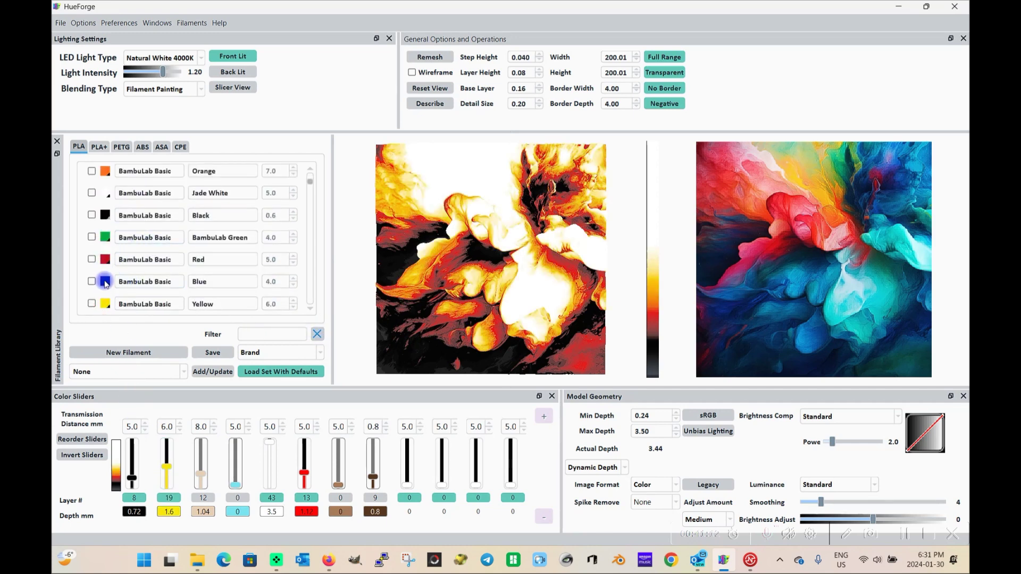
{"action": "left_click_drag", "start_coordinate": [106, 282], "coordinate": [201, 459]}
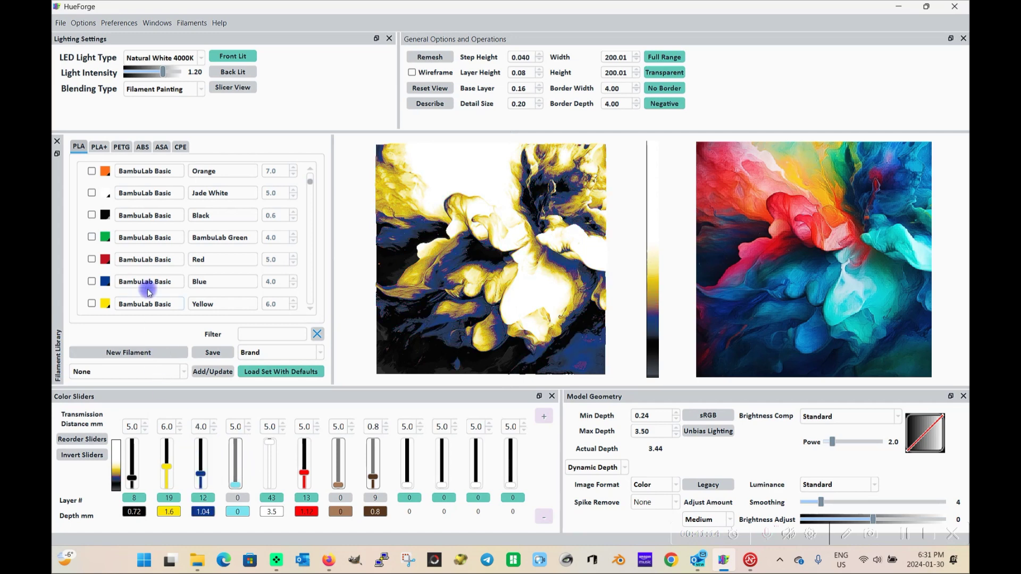
{"action": "left_click_drag", "start_coordinate": [128, 235], "coordinate": [262, 434]}
{"action": "left_click_drag", "start_coordinate": [232, 460], "coordinate": [201, 475]}
{"action": "left_click", "coordinate": [818, 476]}
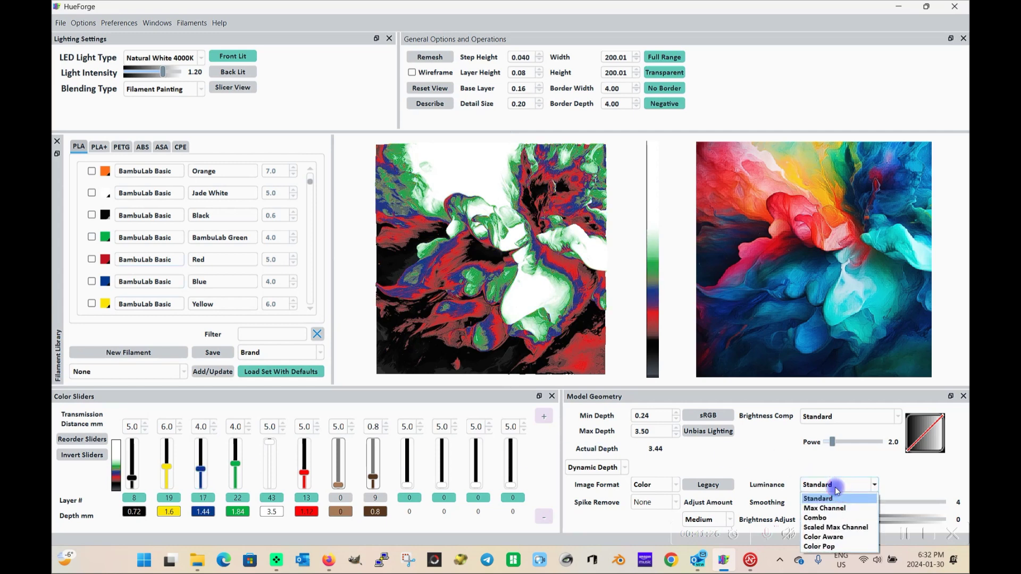
Switch luminance to Color Pop and reposition the yellow and green swap layers.
{"action": "left_click", "coordinate": [822, 546]}
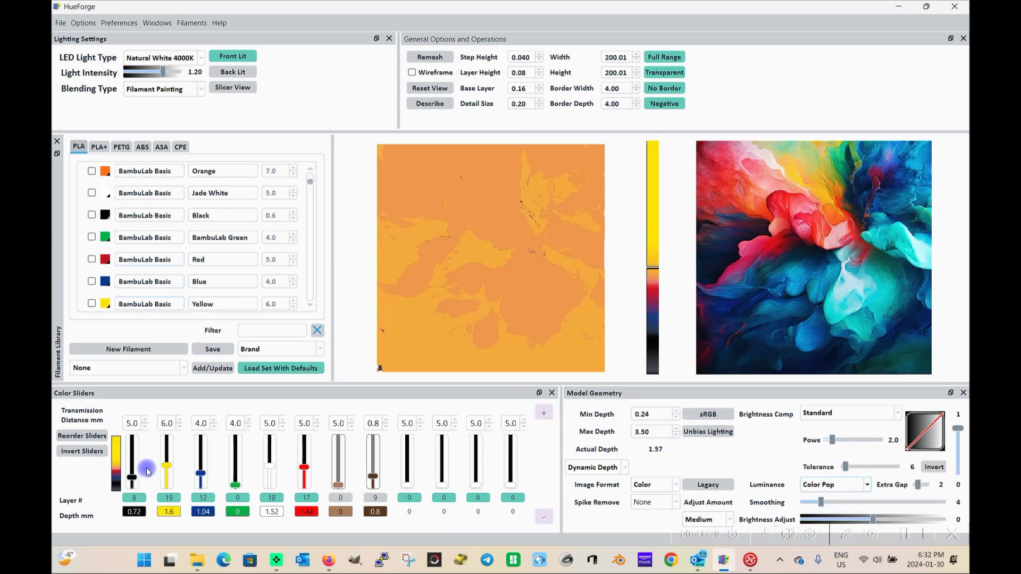
{"action": "left_click_drag", "start_coordinate": [166, 466], "coordinate": [132, 482]}
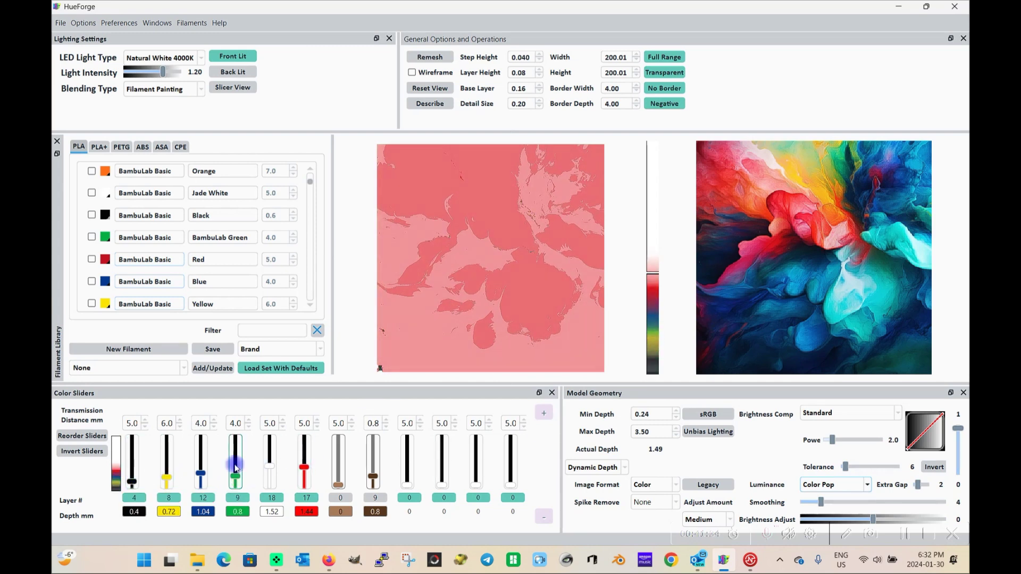
{"action": "left_click_drag", "start_coordinate": [235, 468], "coordinate": [230, 472]}
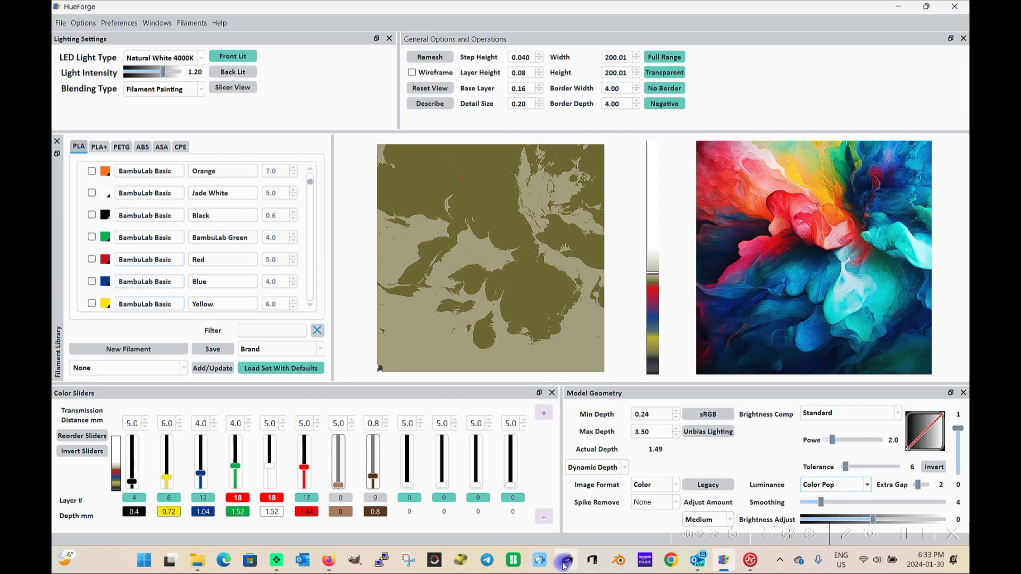
{"action": "left_click", "coordinate": [509, 561]}
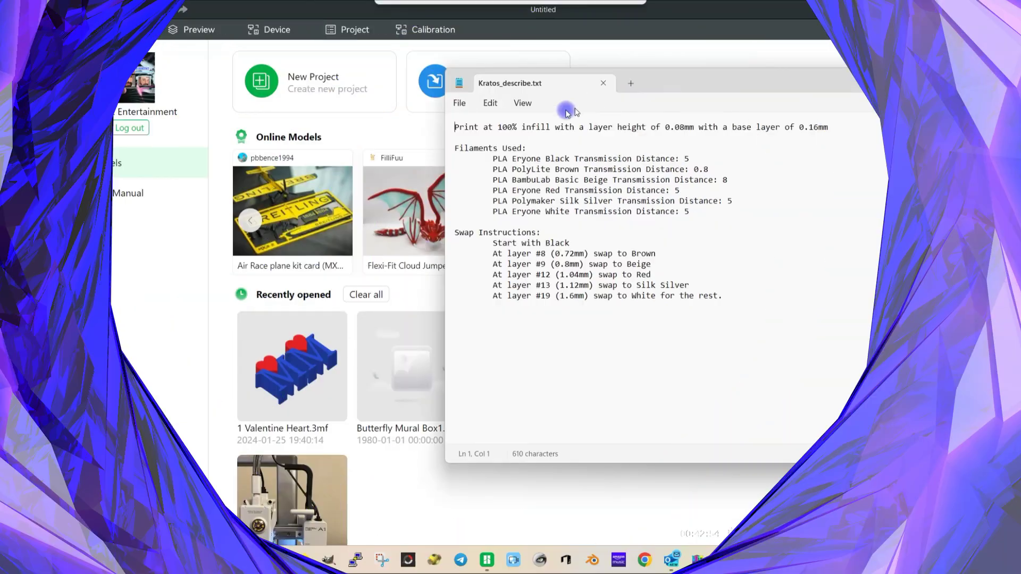
{"action": "left_click_drag", "start_coordinate": [568, 112], "coordinate": [408, 97]}
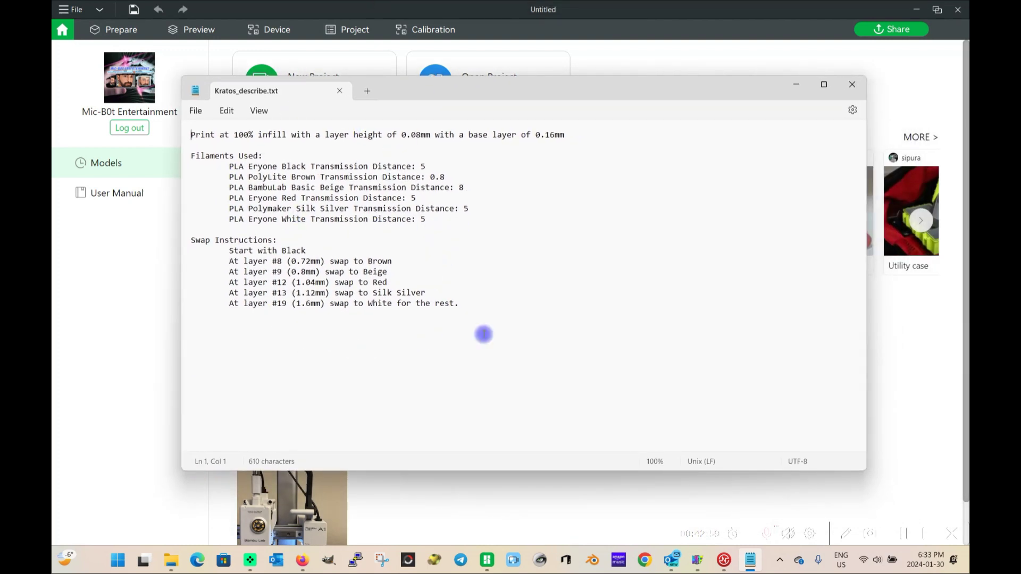
{"action": "left_click", "coordinate": [697, 559]}
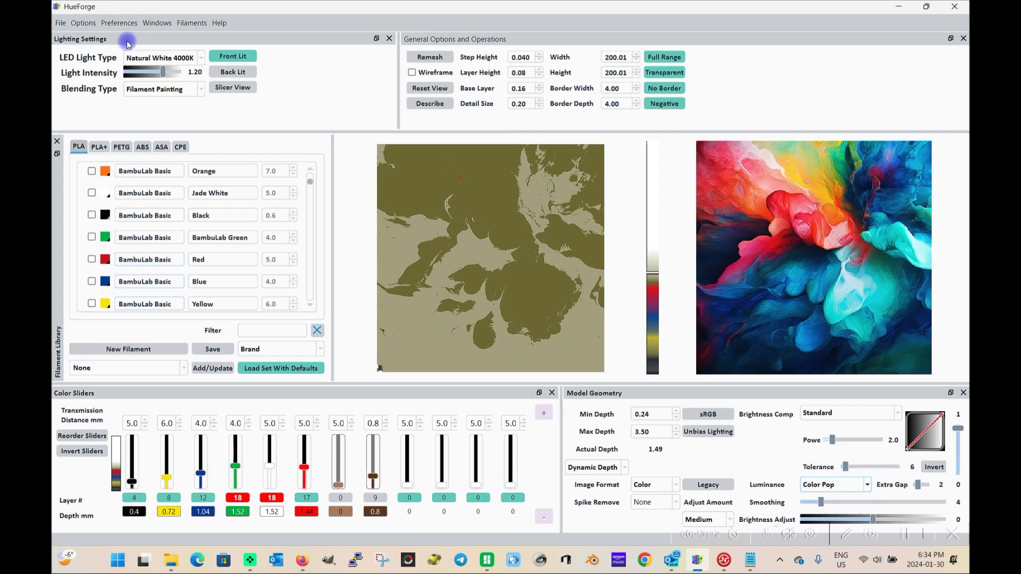
Check the Preferences and Windows menus, minimize HueForge and move the notes window aside.
{"action": "left_click", "coordinate": [117, 25]}
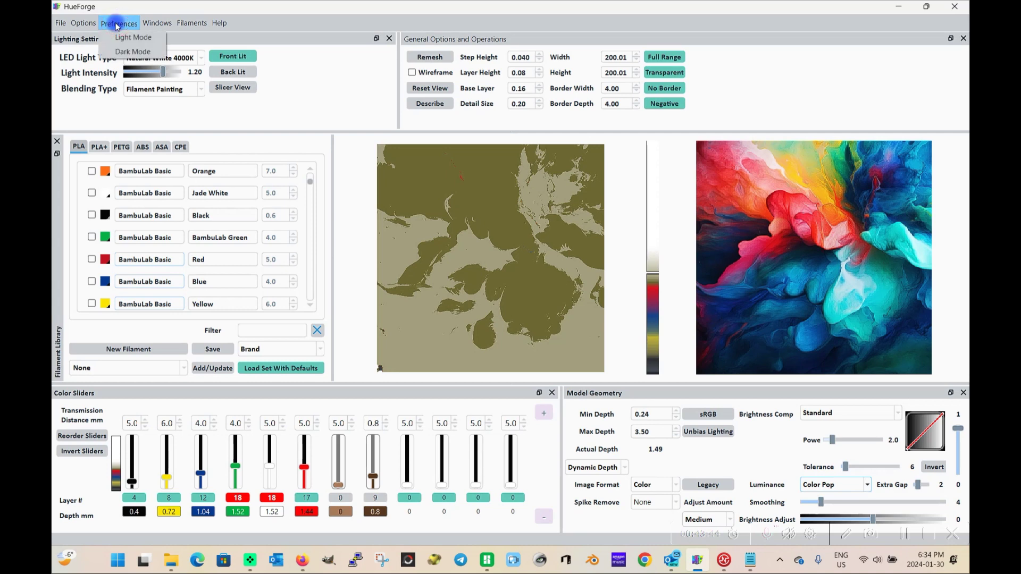
{"action": "left_click", "coordinate": [170, 23]}
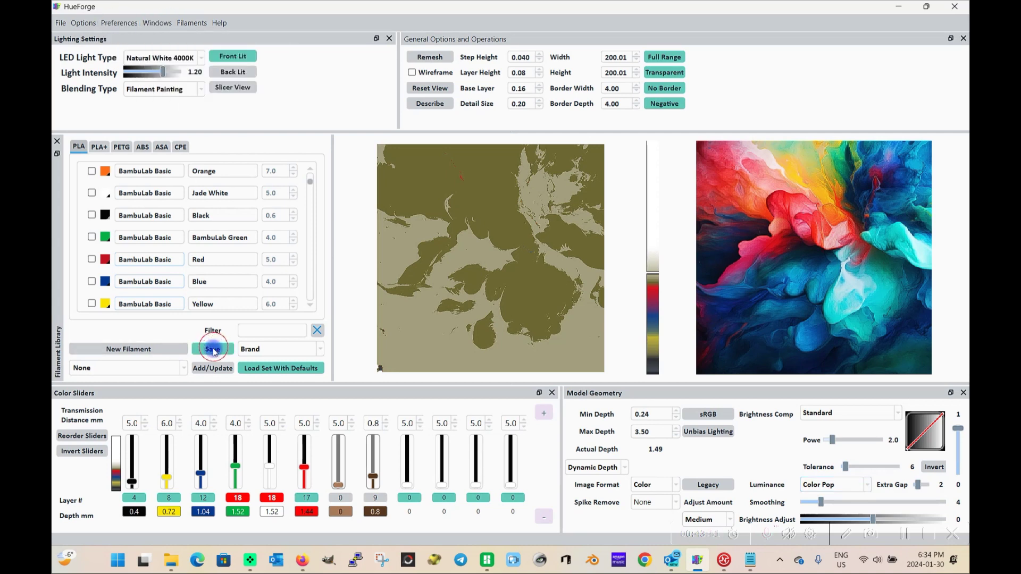
{"action": "left_click", "coordinate": [901, 9]}
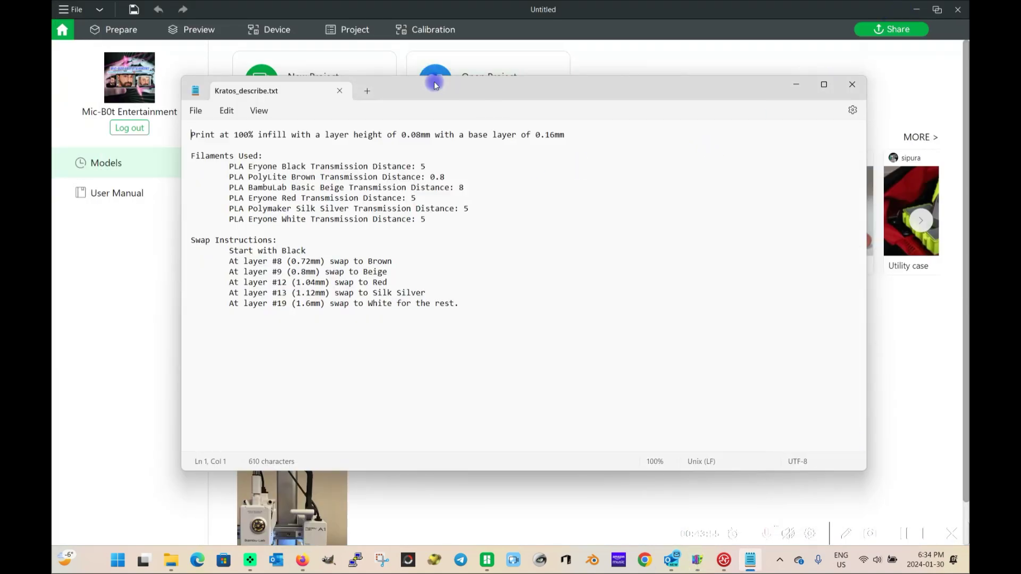
{"action": "left_click_drag", "start_coordinate": [434, 91], "coordinate": [969, 96]}
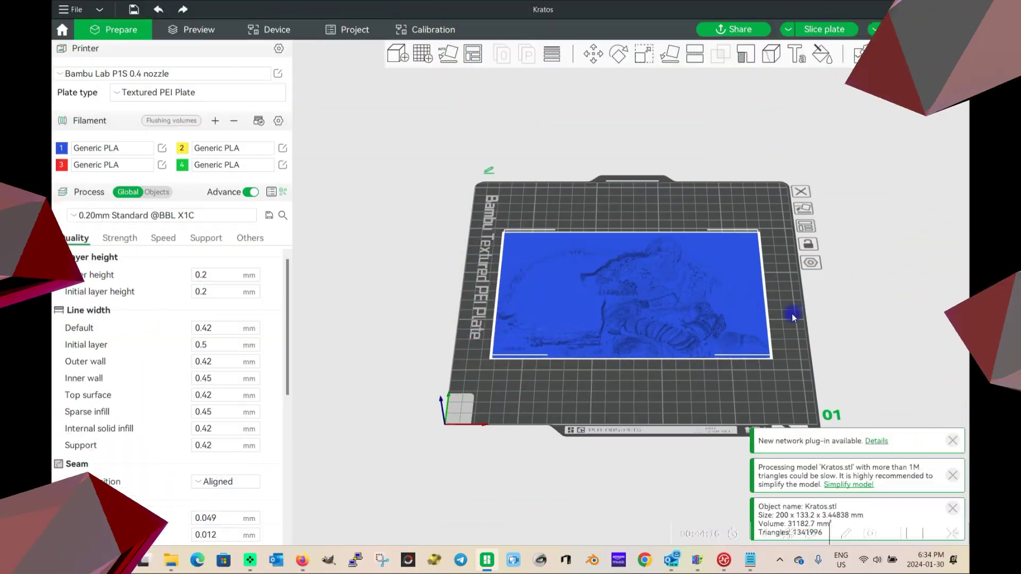
Connect to the X1 Carbon printer and resync filaments with its AMS slots.
{"action": "left_click_drag", "start_coordinate": [965, 96], "coordinate": [557, 77]}
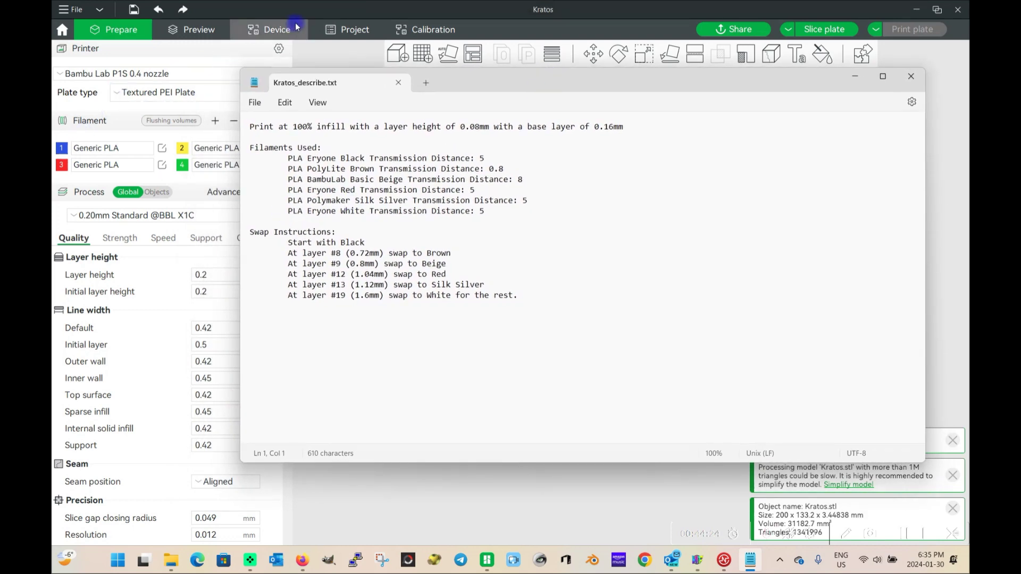
{"action": "left_click", "coordinate": [266, 30]}
{"action": "left_click", "coordinate": [101, 64]}
{"action": "left_click", "coordinate": [102, 188]}
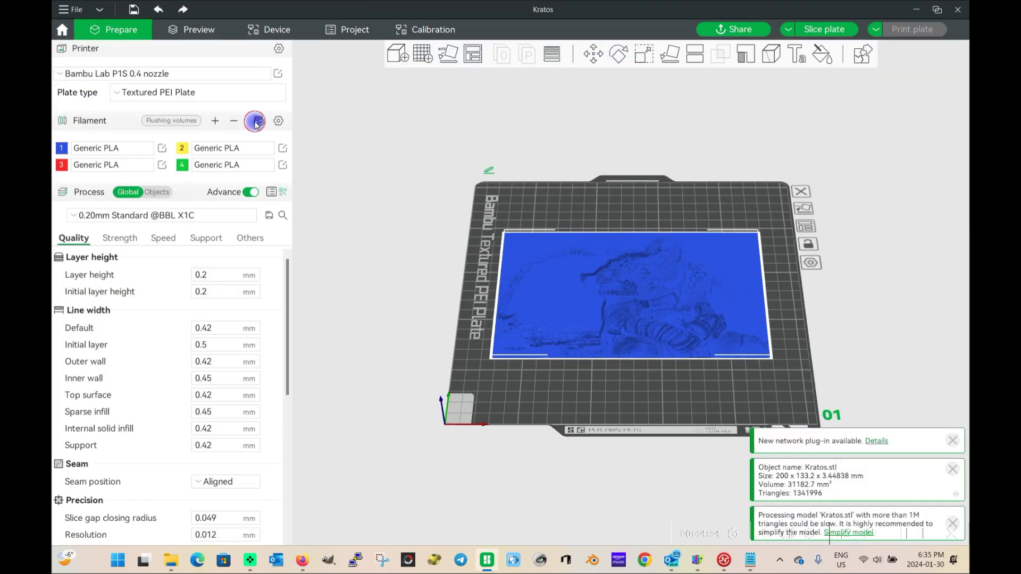
{"action": "left_click", "coordinate": [258, 121]}
{"action": "left_click", "coordinate": [331, 313]}
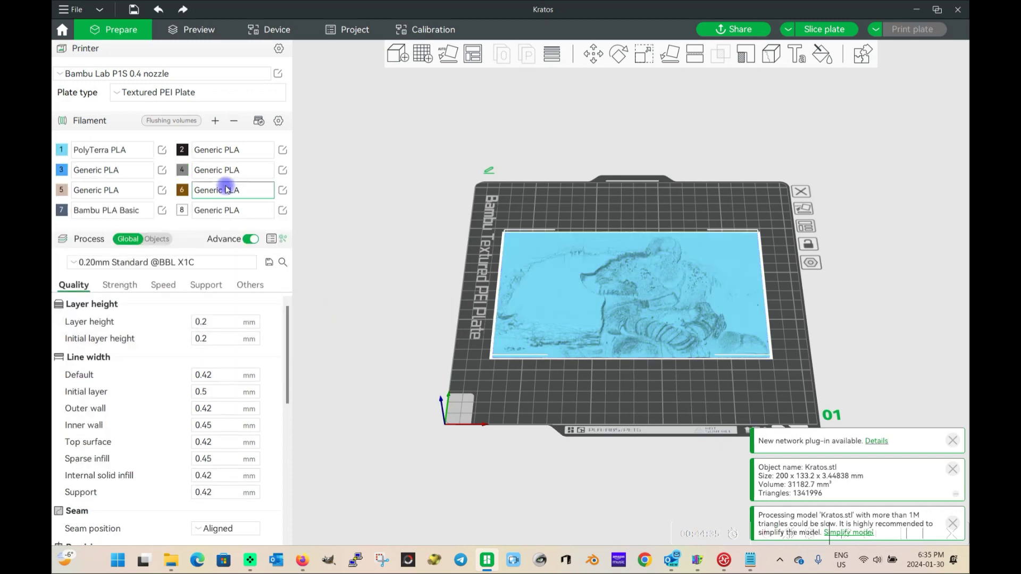
Assign filament 2 to the whole Kratos model.
{"action": "left_click", "coordinate": [757, 561]}
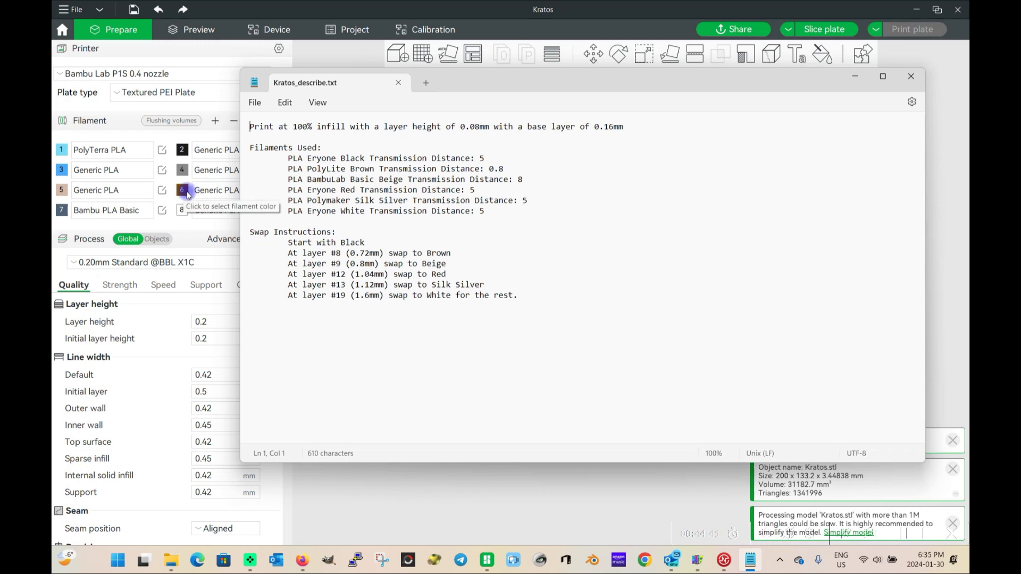
{"action": "left_click", "coordinate": [74, 169]}
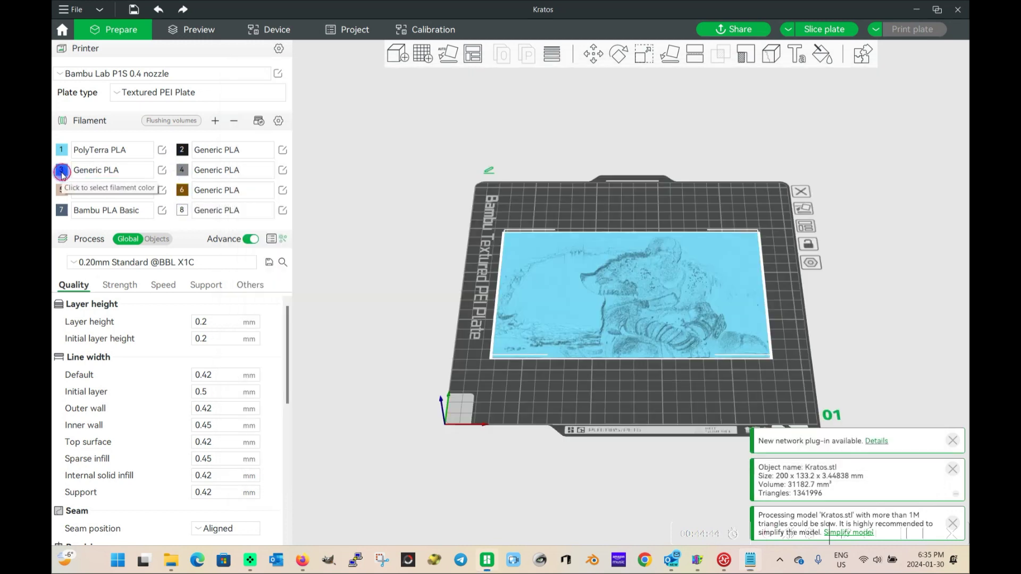
{"action": "left_click", "coordinate": [182, 153]}
{"action": "left_click", "coordinate": [130, 187]}
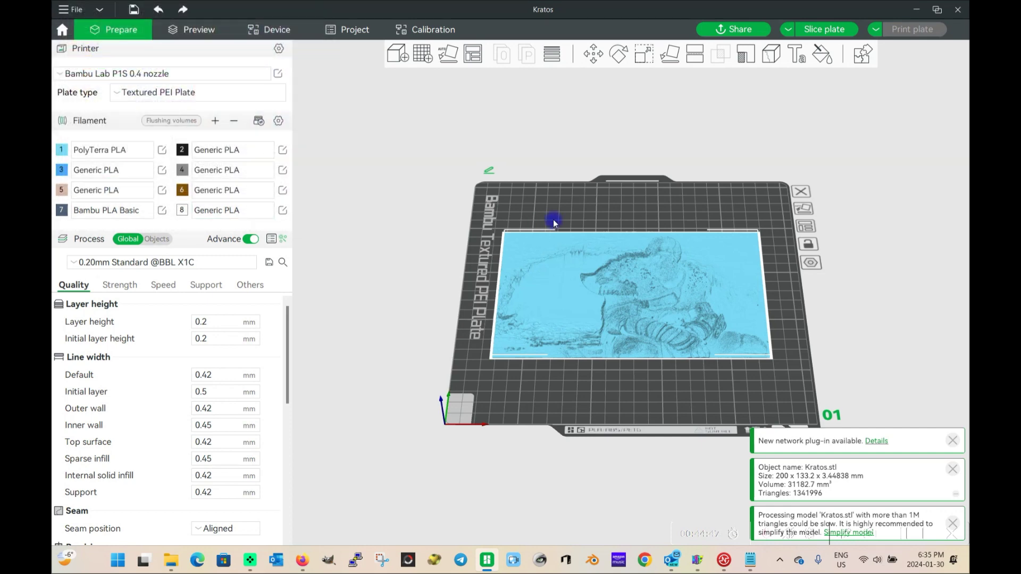
{"action": "right_click", "coordinate": [597, 278]}
{"action": "mouse_move", "coordinate": [644, 539]}
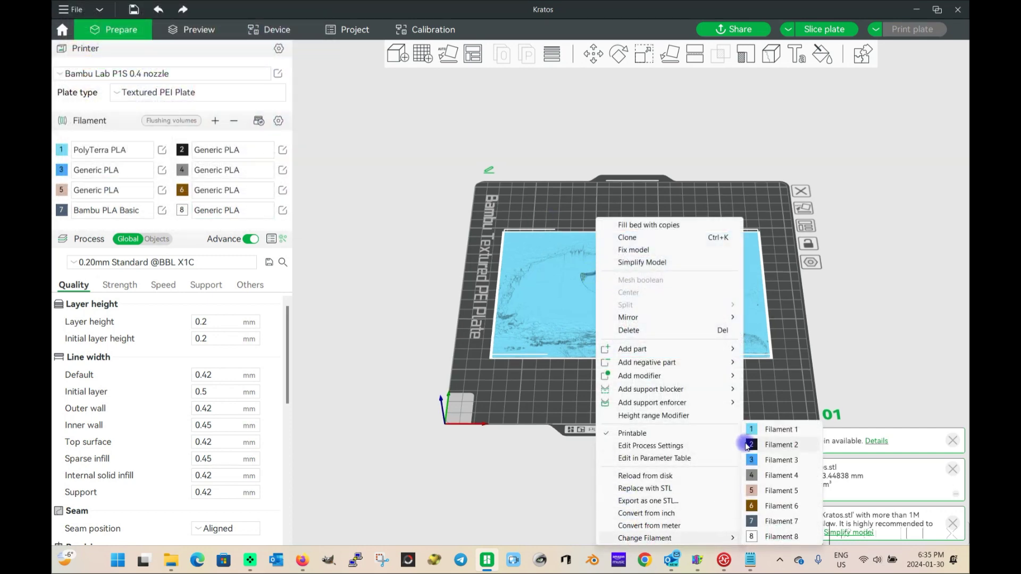
{"action": "left_click", "coordinate": [750, 444]}
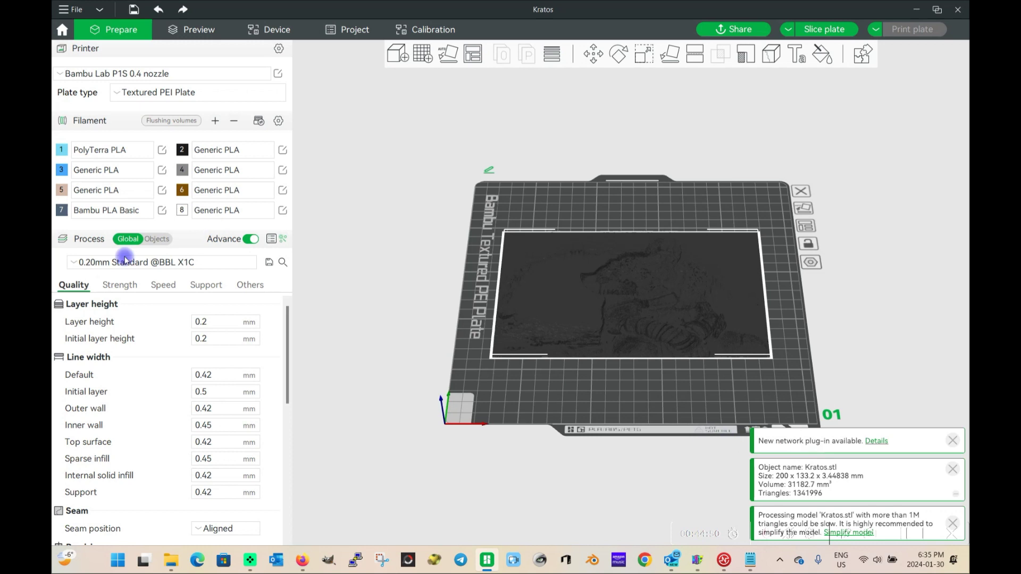
Make filament 4 light grey with the PolyLite PLA preset.
{"action": "left_click", "coordinate": [182, 170]}
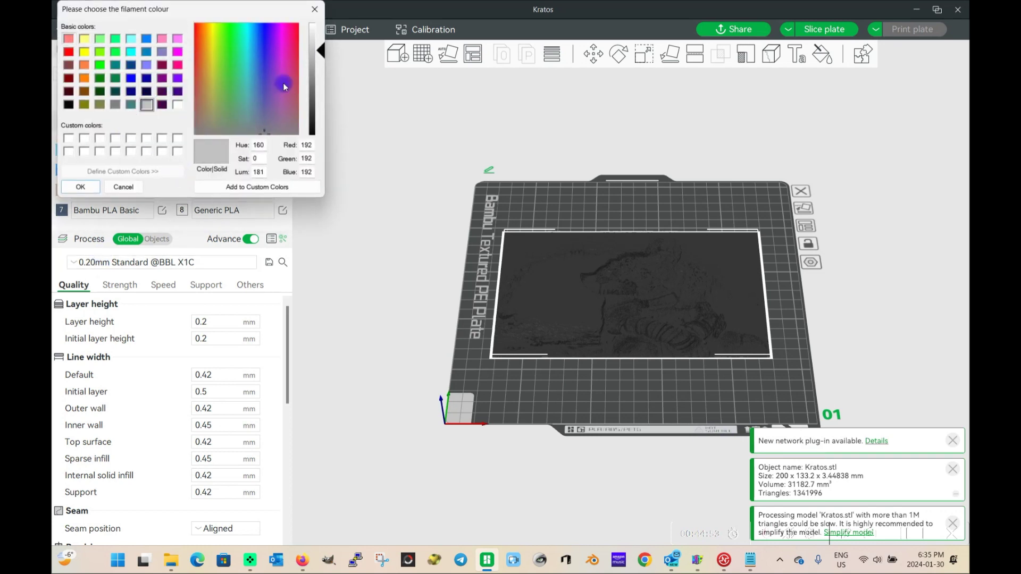
{"action": "left_click", "coordinate": [314, 43]}
{"action": "left_click", "coordinate": [90, 187]}
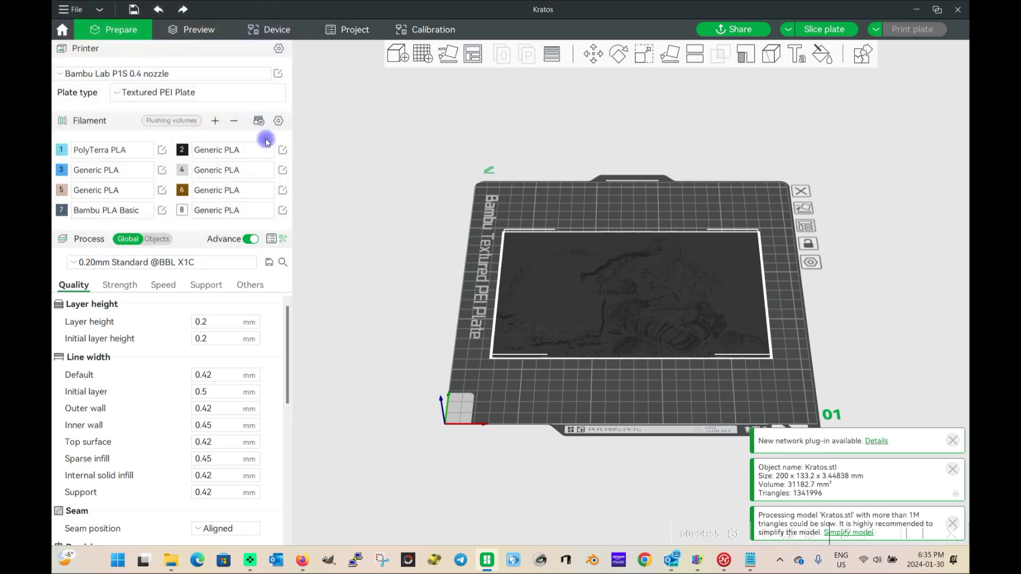
{"action": "left_click", "coordinate": [218, 170]}
{"action": "scroll", "coordinate": [257, 298], "scroll_direction": "down", "scroll_amount": 5}
{"action": "scroll", "coordinate": [257, 313], "scroll_direction": "down", "scroll_amount": 4}
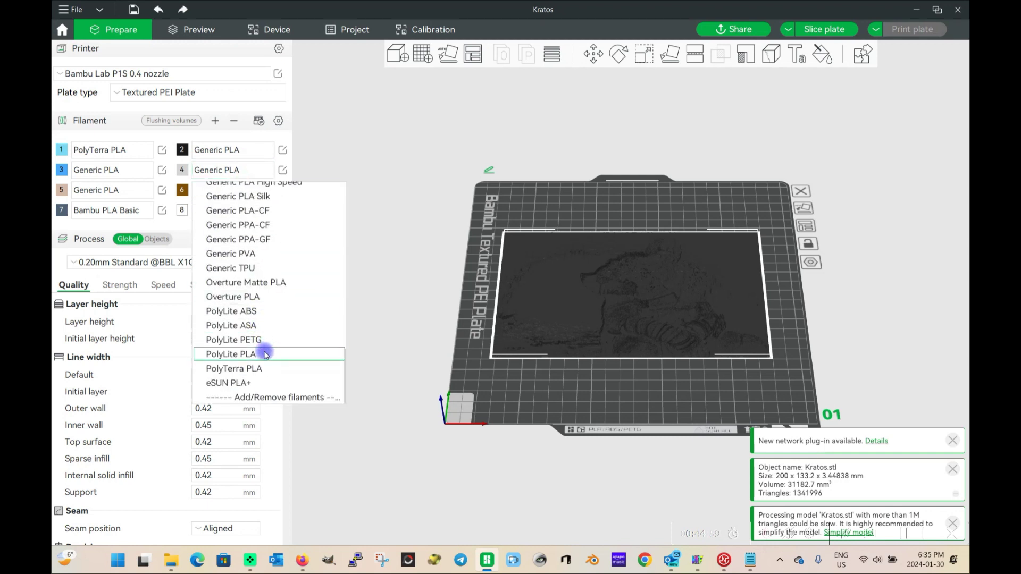
{"action": "left_click", "coordinate": [248, 357]}
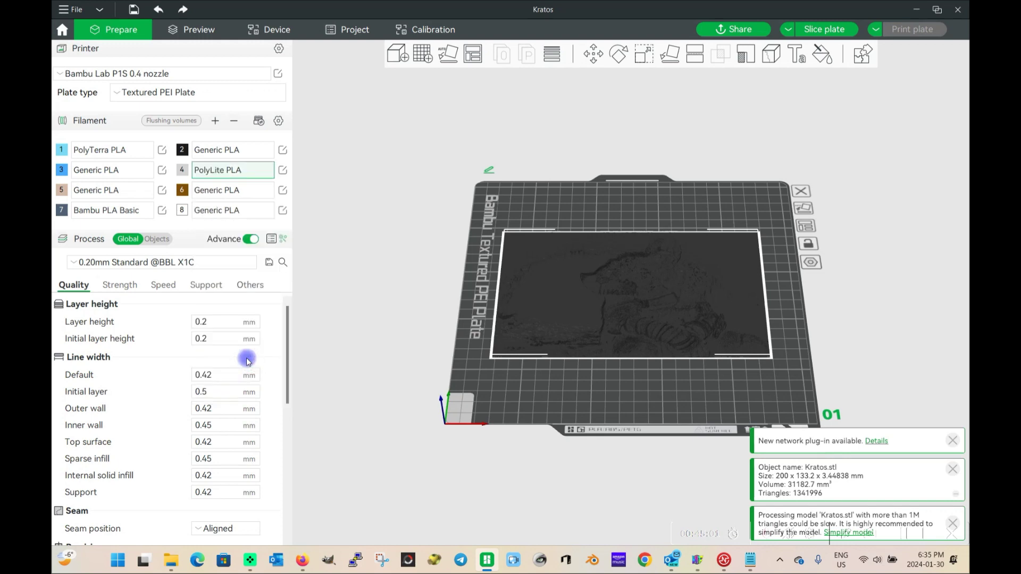
Set filament 5 to the Bambu PLA Basic preset.
{"action": "left_click", "coordinate": [750, 560]}
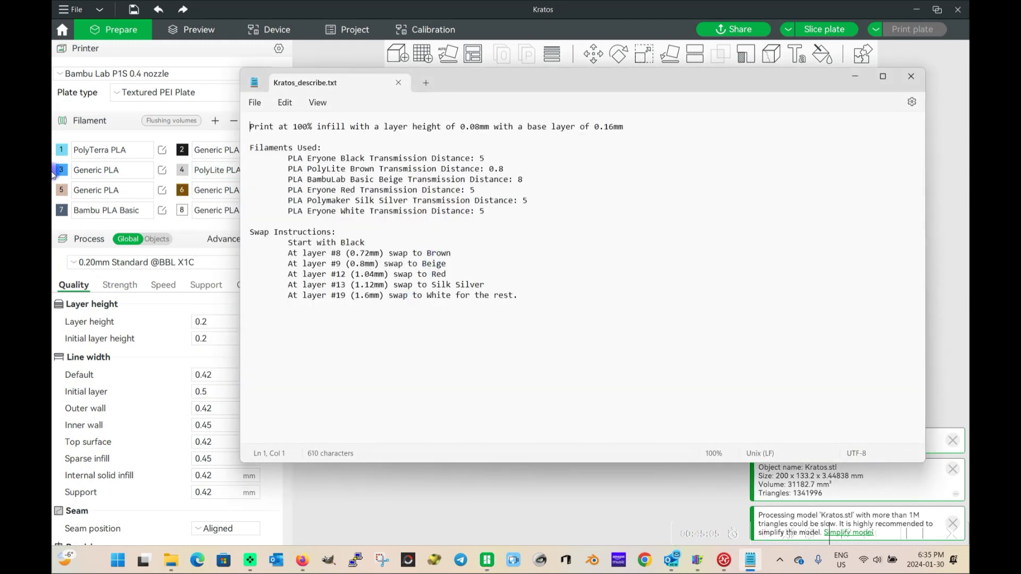
{"action": "left_click", "coordinate": [85, 190]}
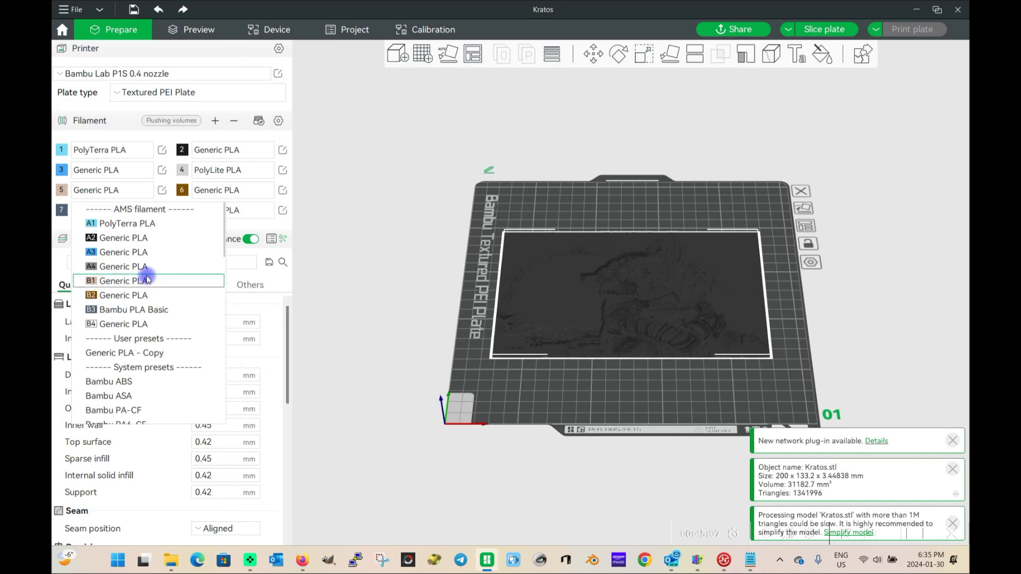
{"action": "scroll", "coordinate": [154, 277], "scroll_direction": "down", "scroll_amount": 4}
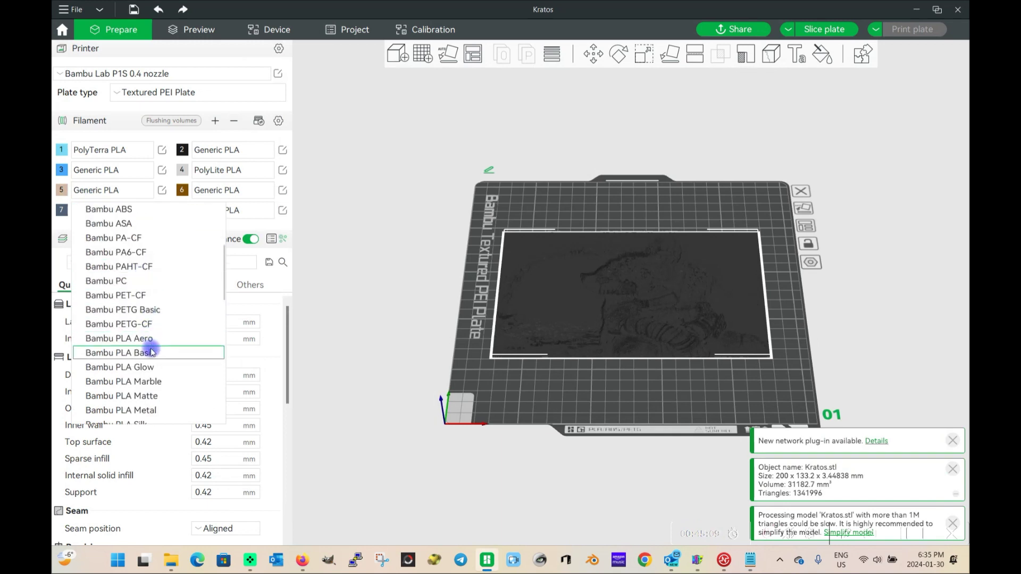
{"action": "scroll", "coordinate": [154, 397], "scroll_direction": "down", "scroll_amount": 1}
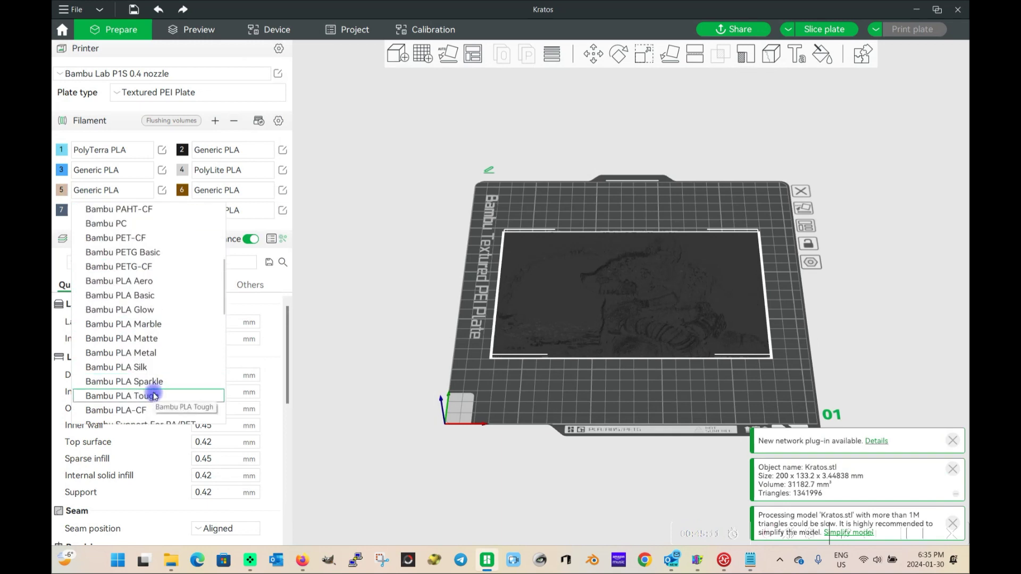
{"action": "left_click", "coordinate": [148, 296]}
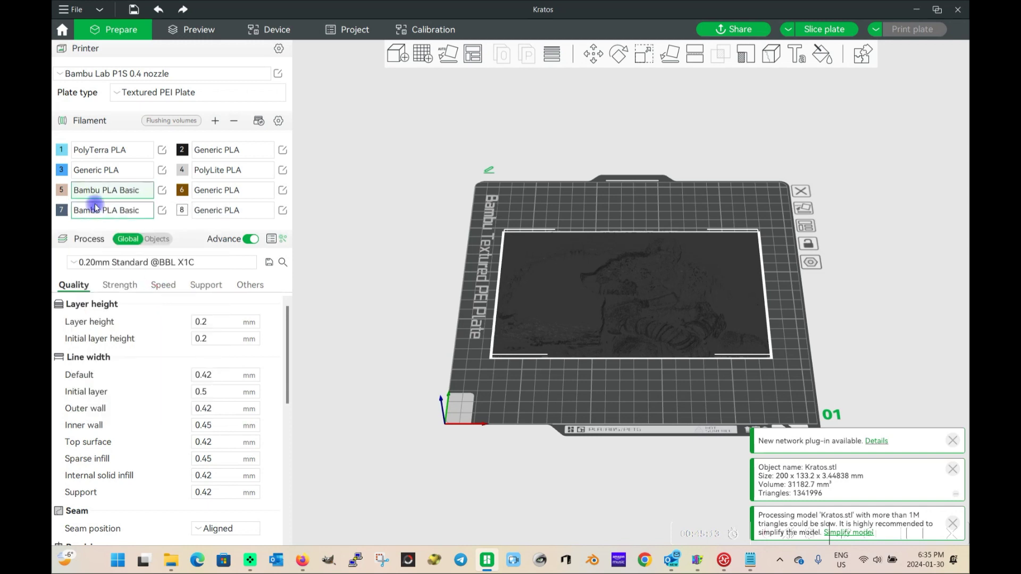
Make filament 7 red with the Generic PLA preset.
{"action": "left_click", "coordinate": [750, 559]}
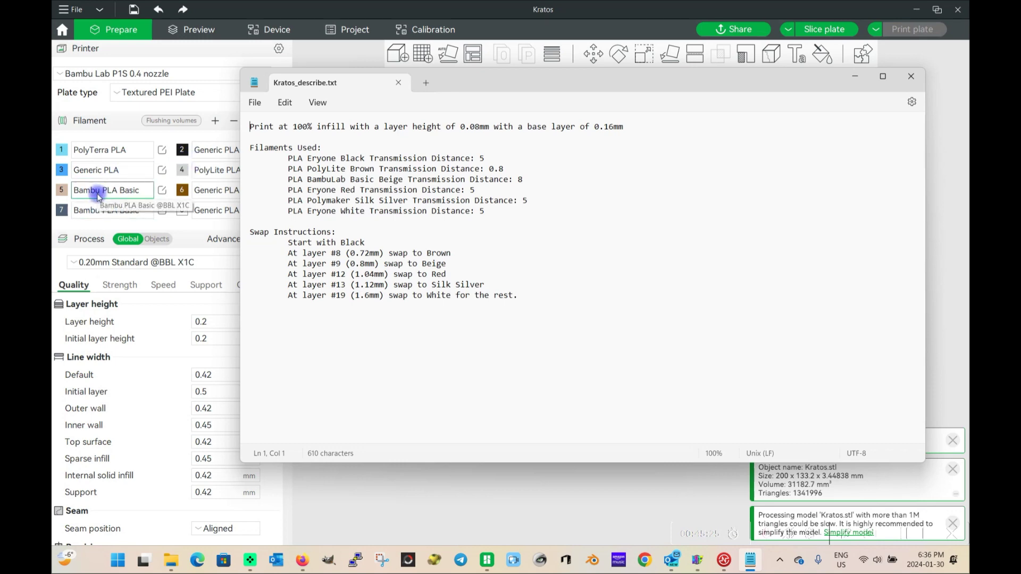
{"action": "left_click", "coordinate": [61, 210]}
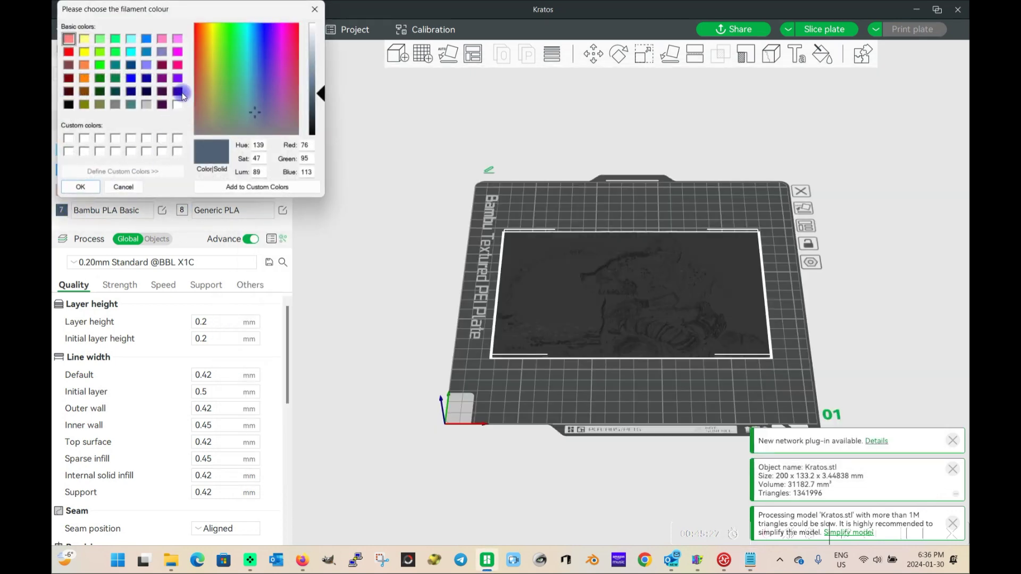
{"action": "left_click", "coordinate": [68, 52]}
{"action": "left_click", "coordinate": [81, 186]}
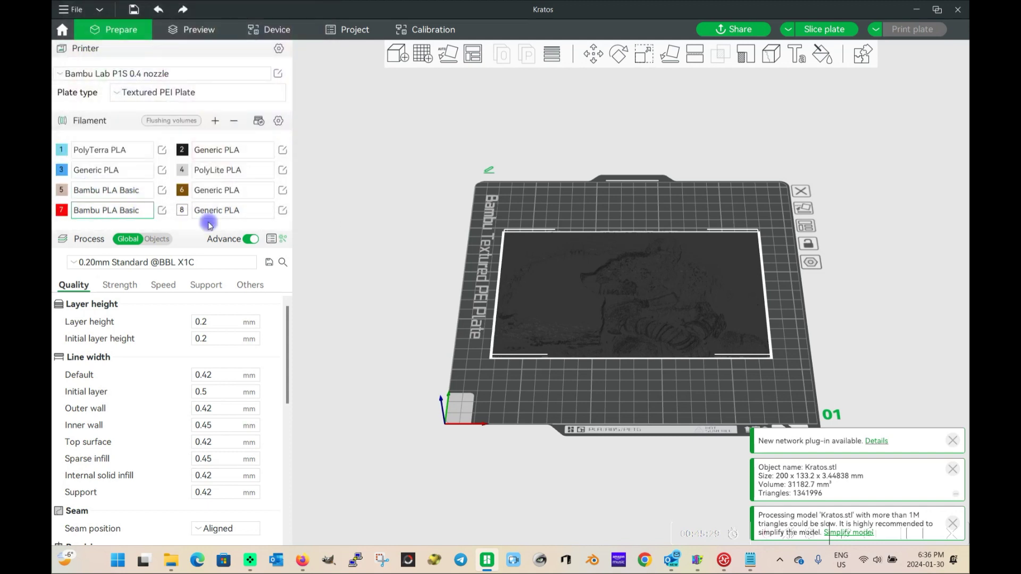
{"action": "left_click", "coordinate": [127, 210]}
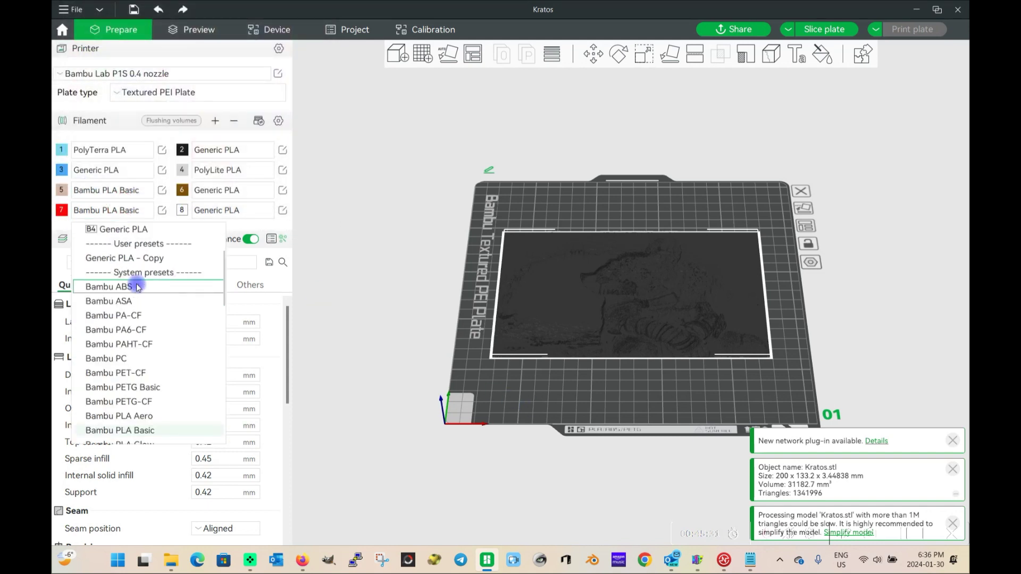
{"action": "scroll", "coordinate": [137, 399], "scroll_direction": "down", "scroll_amount": 12}
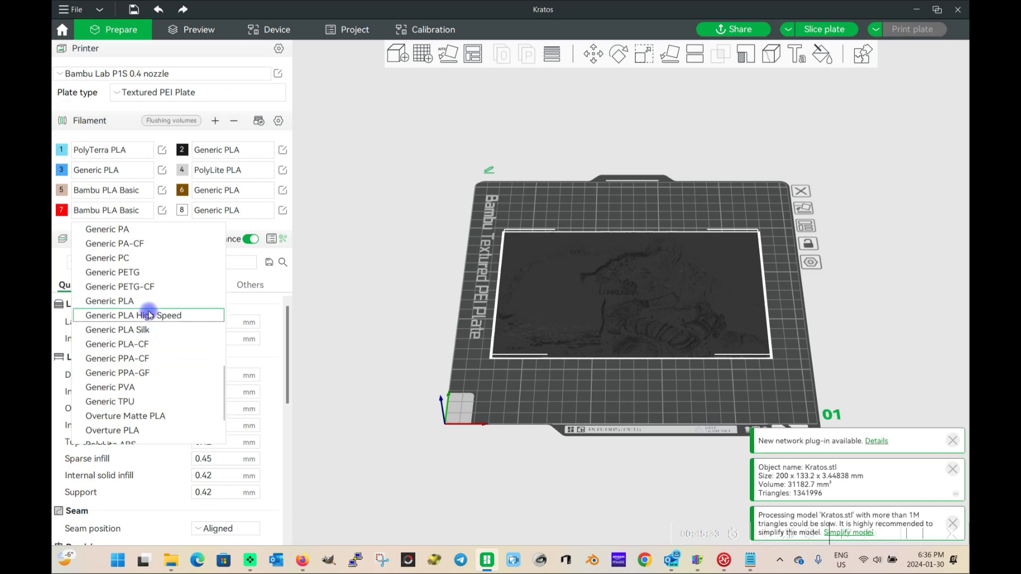
{"action": "left_click", "coordinate": [146, 299]}
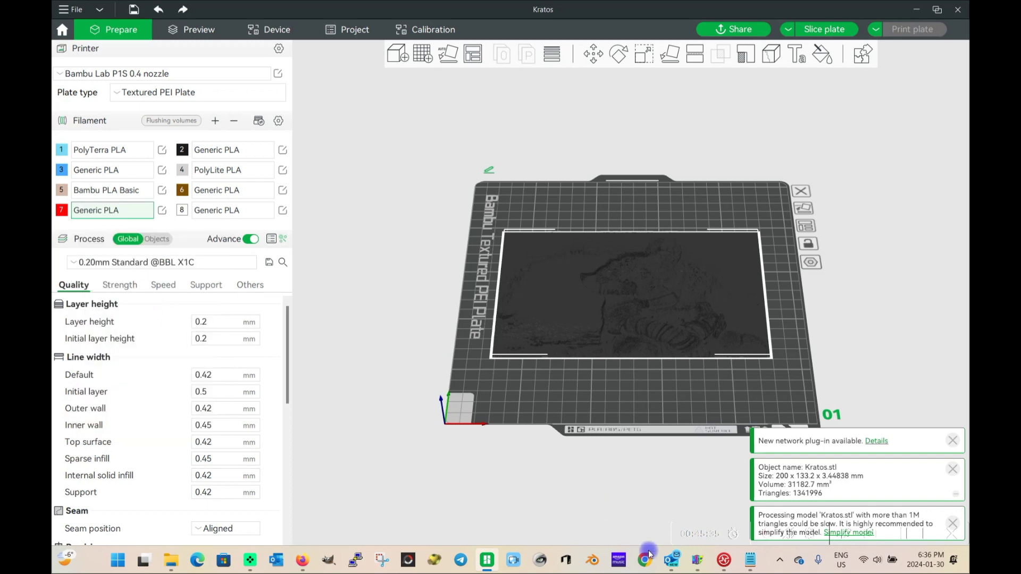
{"action": "left_click", "coordinate": [747, 568]}
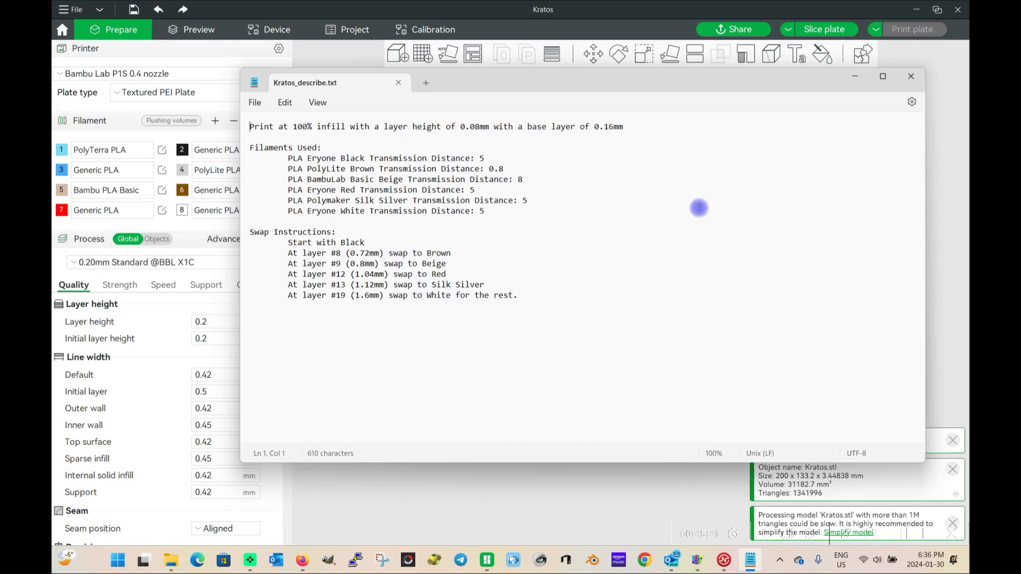
{"action": "left_click_drag", "start_coordinate": [827, 79], "coordinate": [1020, 67]}
Load the Hue Forge process preset.
{"action": "left_click", "coordinate": [171, 263]}
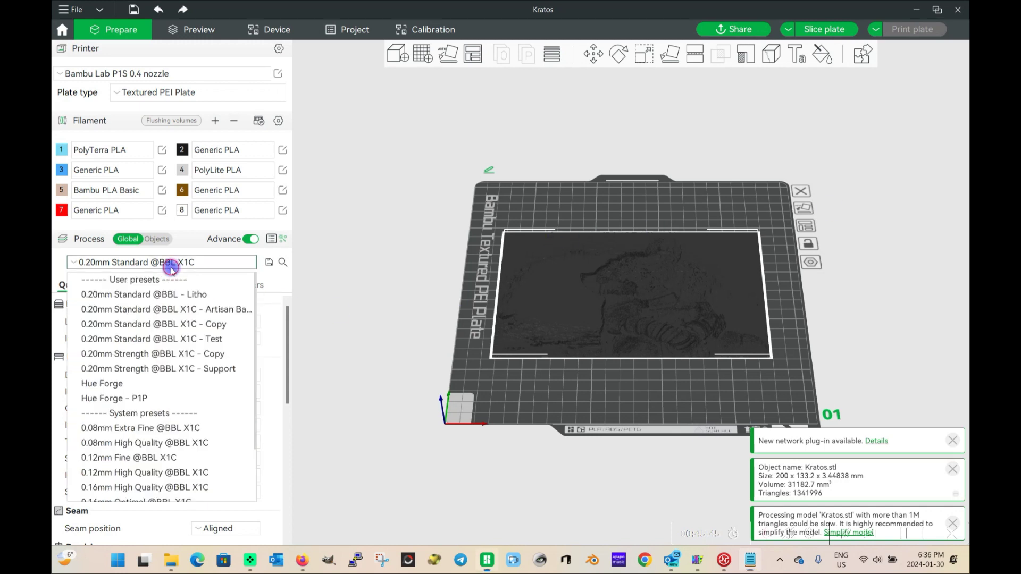
{"action": "left_click", "coordinate": [159, 385]}
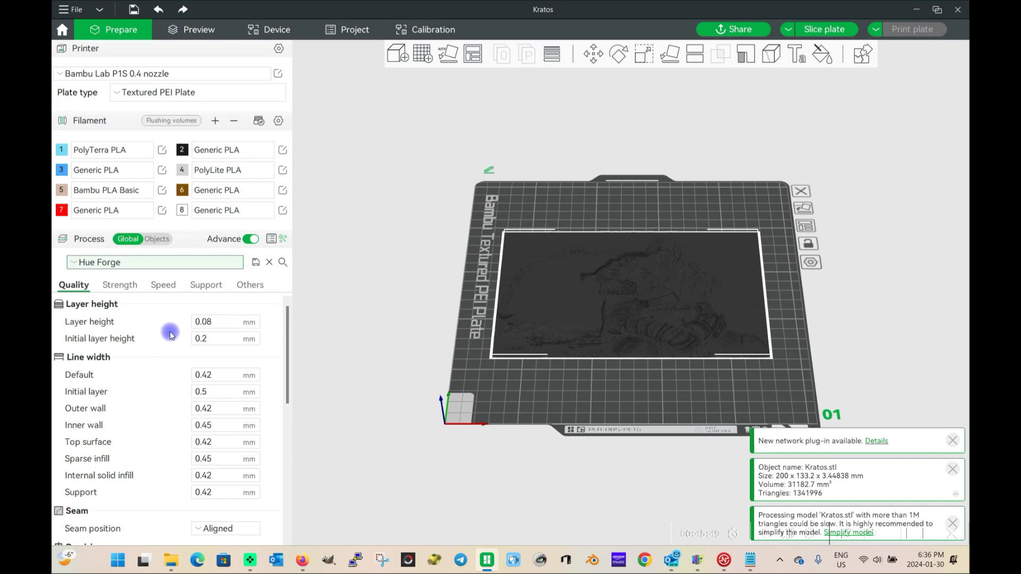
{"action": "scroll", "coordinate": [166, 330], "scroll_direction": "down", "scroll_amount": 5}
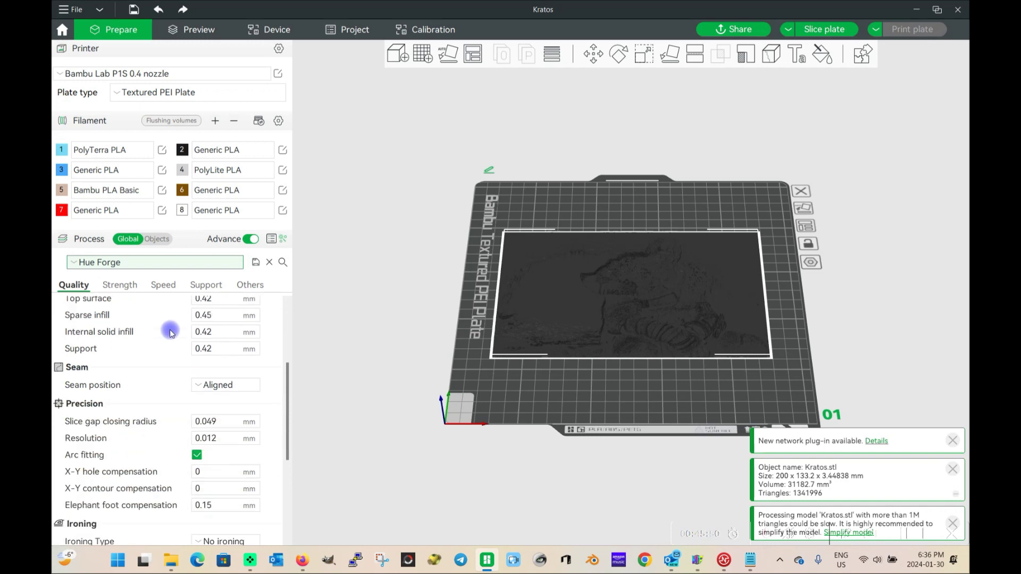
Review the Strength and Quality settings, including 0.08 mm layer height, then slice the plate.
{"action": "left_click", "coordinate": [118, 286]}
{"action": "scroll", "coordinate": [202, 332], "scroll_direction": "up", "scroll_amount": 3}
{"action": "scroll", "coordinate": [202, 333], "scroll_direction": "up", "scroll_amount": 2}
{"action": "scroll", "coordinate": [201, 331], "scroll_direction": "down", "scroll_amount": 5}
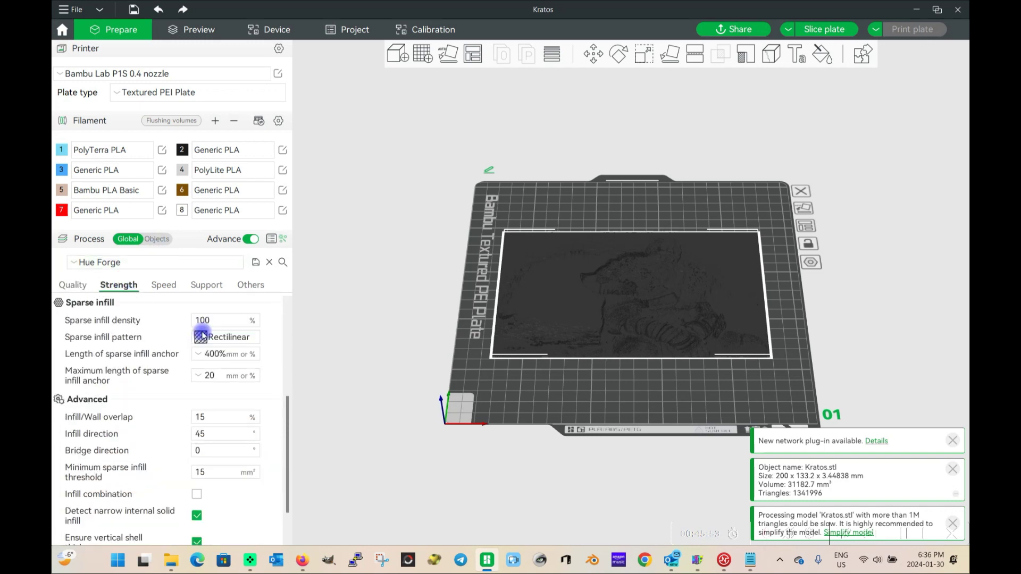
{"action": "scroll", "coordinate": [202, 335], "scroll_direction": "up", "scroll_amount": 5}
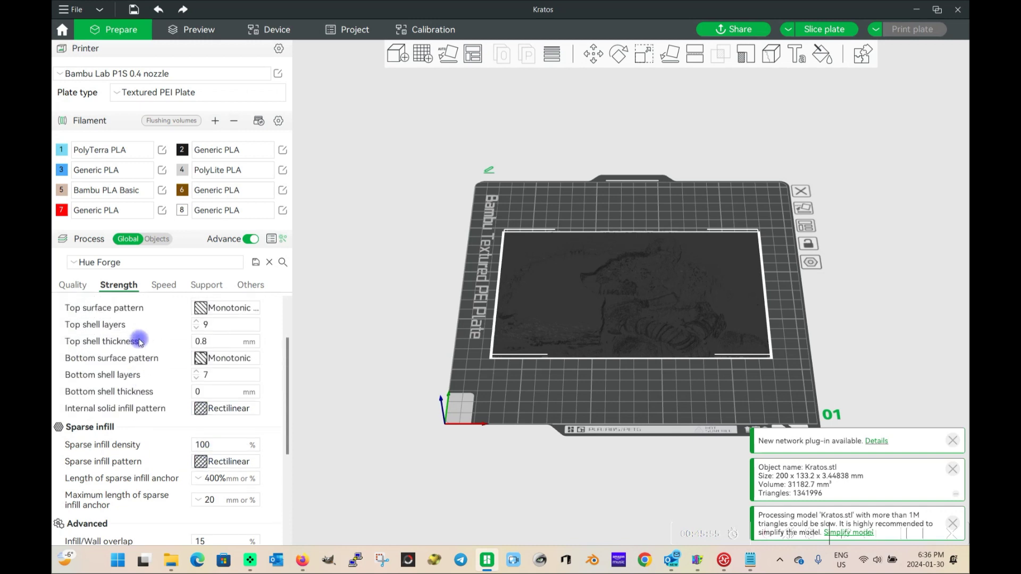
{"action": "left_click", "coordinate": [80, 288]}
{"action": "left_click", "coordinate": [201, 323]}
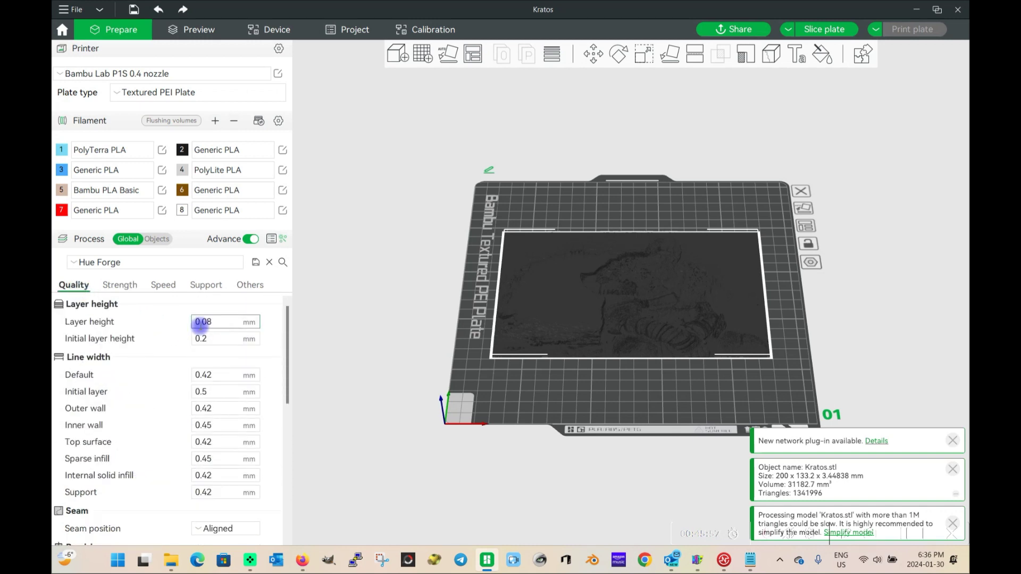
{"action": "scroll", "coordinate": [234, 338], "scroll_direction": "down", "scroll_amount": 9}
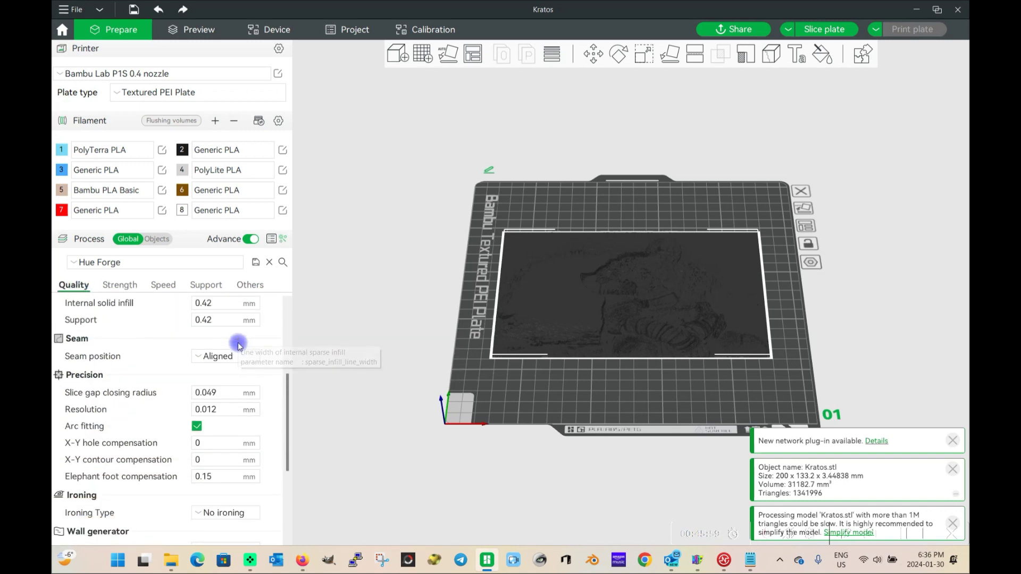
{"action": "scroll", "coordinate": [207, 368], "scroll_direction": "up", "scroll_amount": 4}
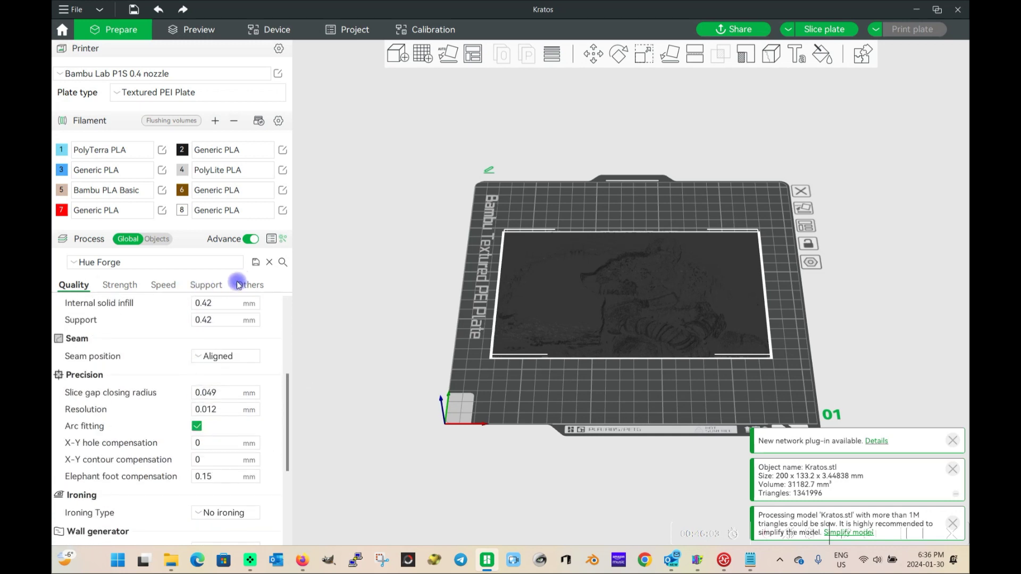
{"action": "left_click", "coordinate": [824, 29]}
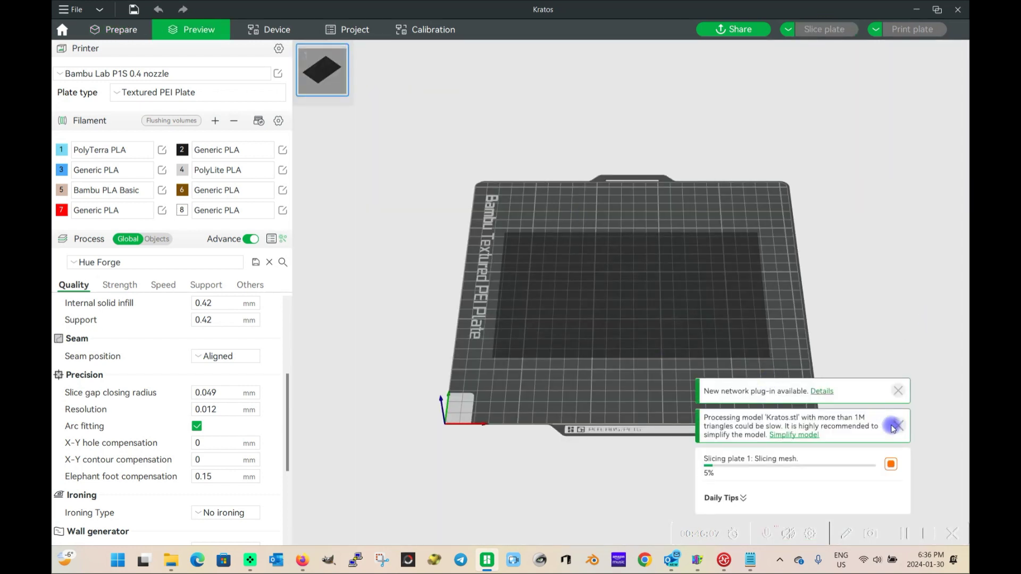
Dismiss the network plug-in notice and step the layer preview down to layer 8 (0.76 mm).
{"action": "left_click", "coordinate": [899, 391]}
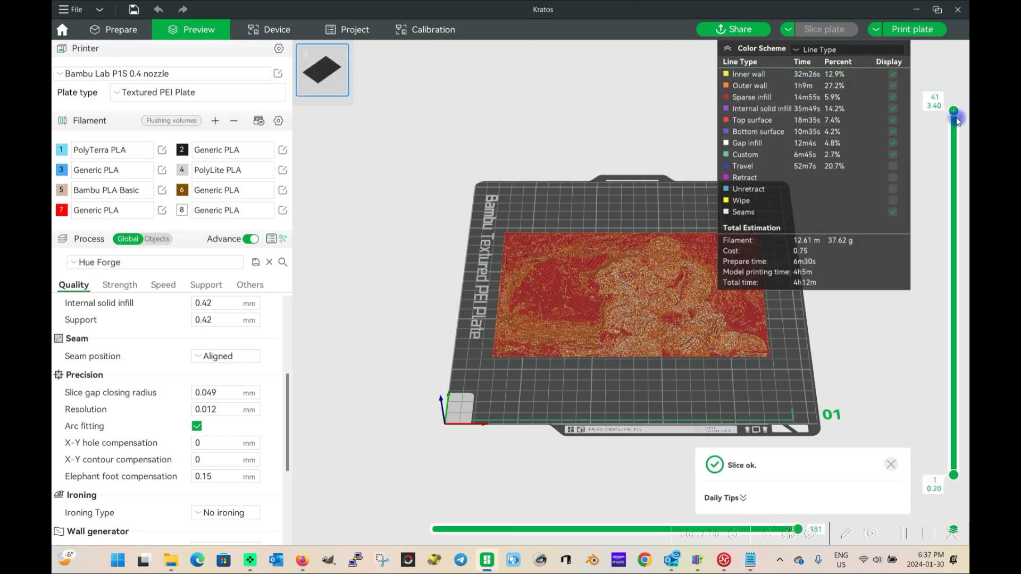
{"action": "left_click_drag", "start_coordinate": [953, 110], "coordinate": [955, 410]}
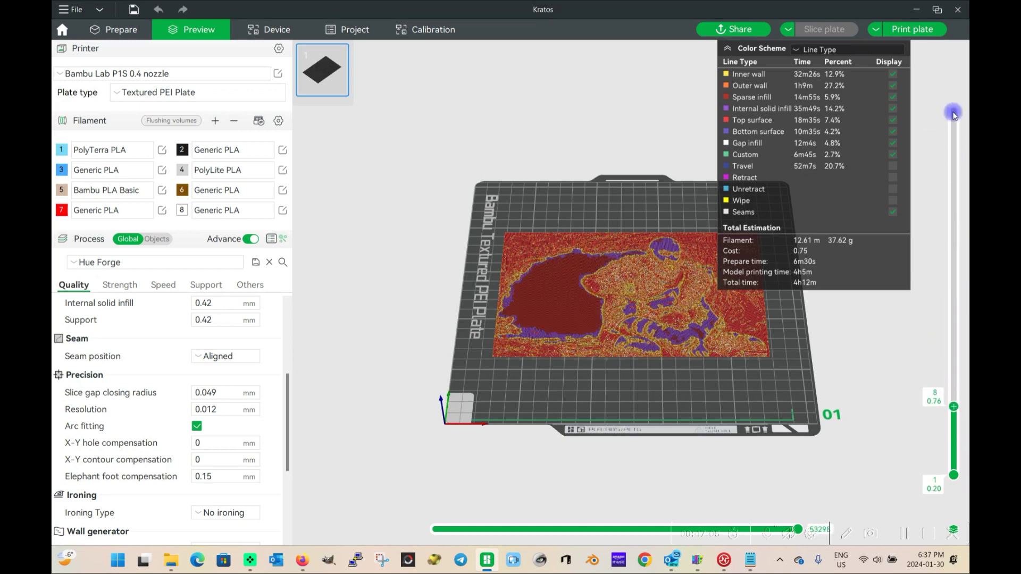
Add a filament change at layer 8 and a switch to filament 5 at layer 9.
{"action": "right_click", "coordinate": [955, 408]}
{"action": "mouse_move", "coordinate": [915, 455]}
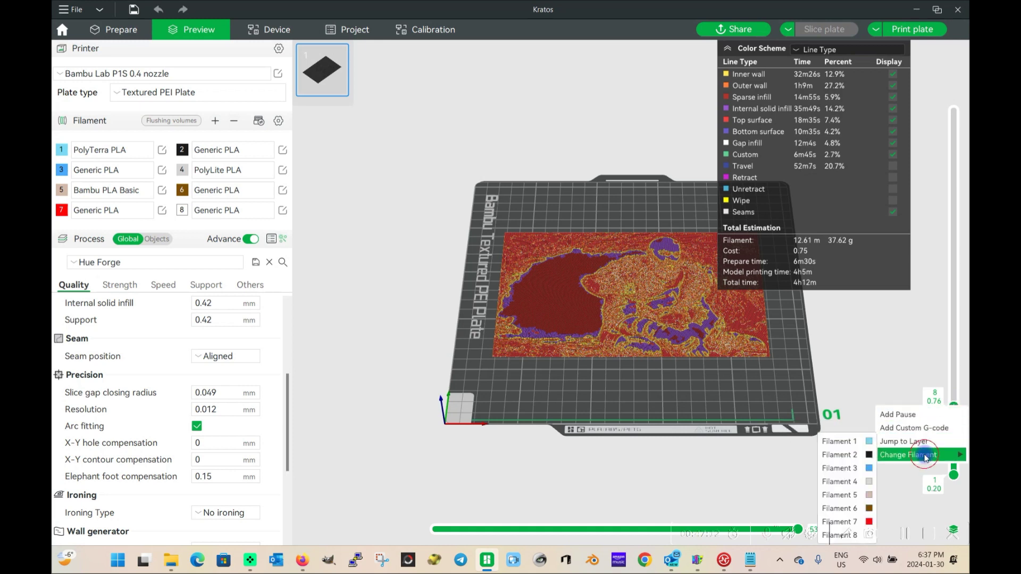
{"action": "left_click", "coordinate": [867, 511]}
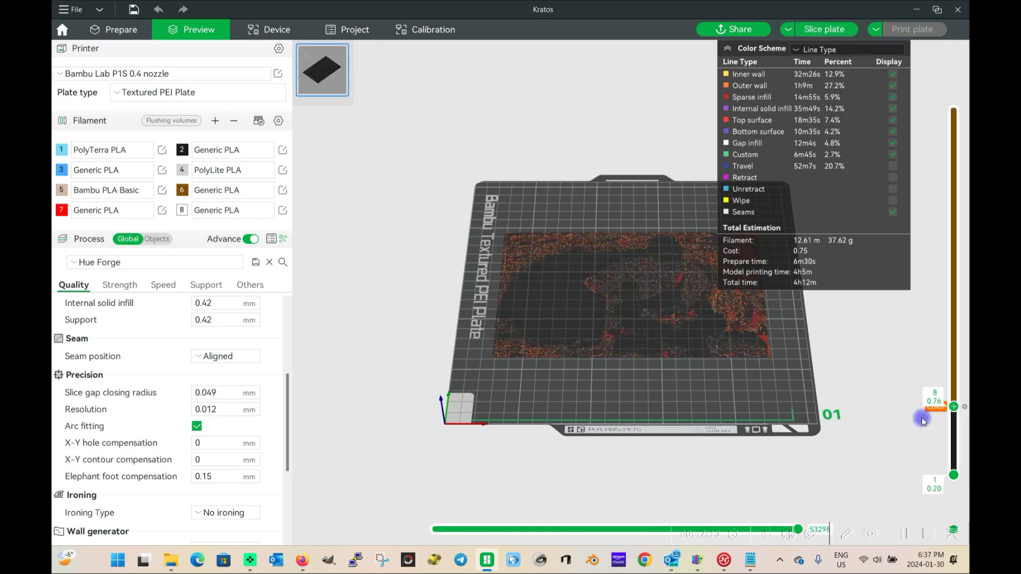
{"action": "left_click_drag", "start_coordinate": [954, 413], "coordinate": [954, 396]}
{"action": "right_click", "coordinate": [955, 396]}
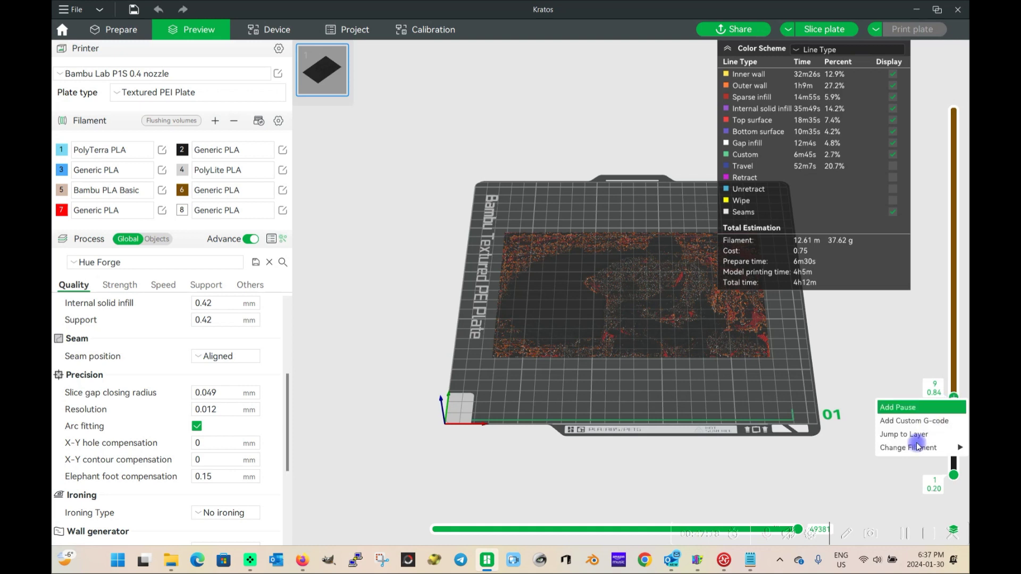
{"action": "mouse_move", "coordinate": [918, 448]}
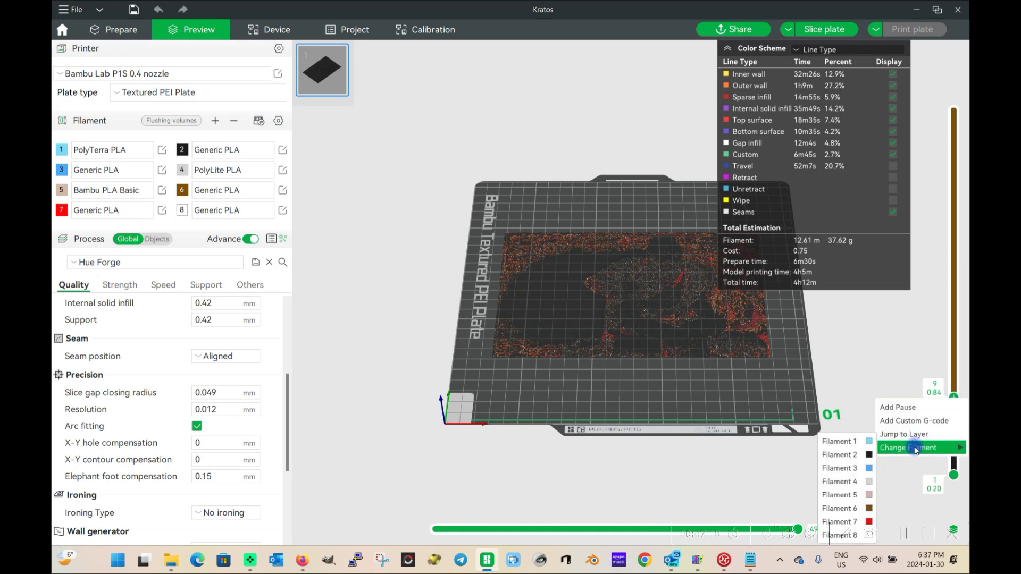
{"action": "left_click", "coordinate": [854, 496]}
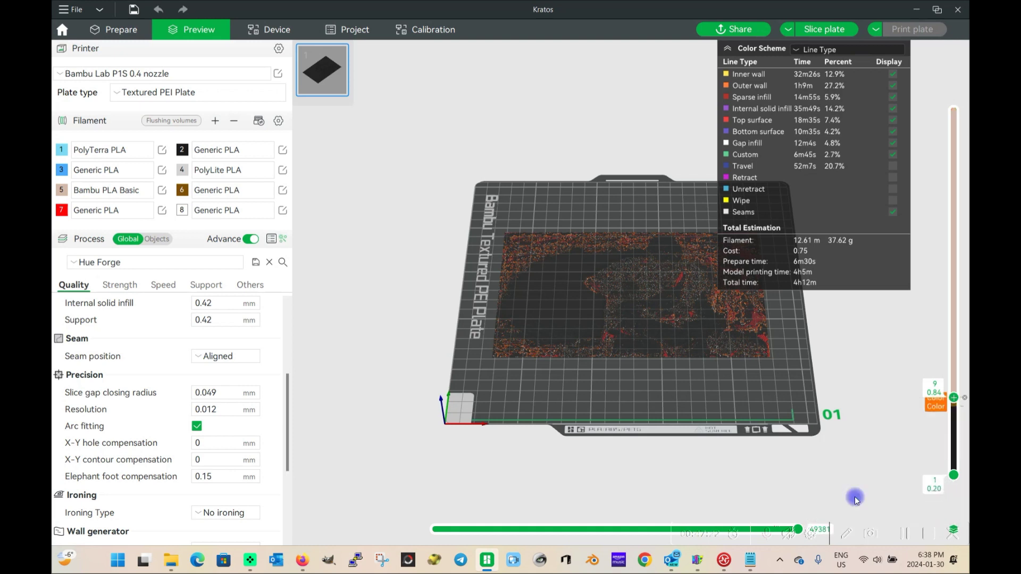
Add filament changes at layer 12 to red filament 7 and at layer 13.
{"action": "left_click_drag", "start_coordinate": [954, 398], "coordinate": [947, 374]}
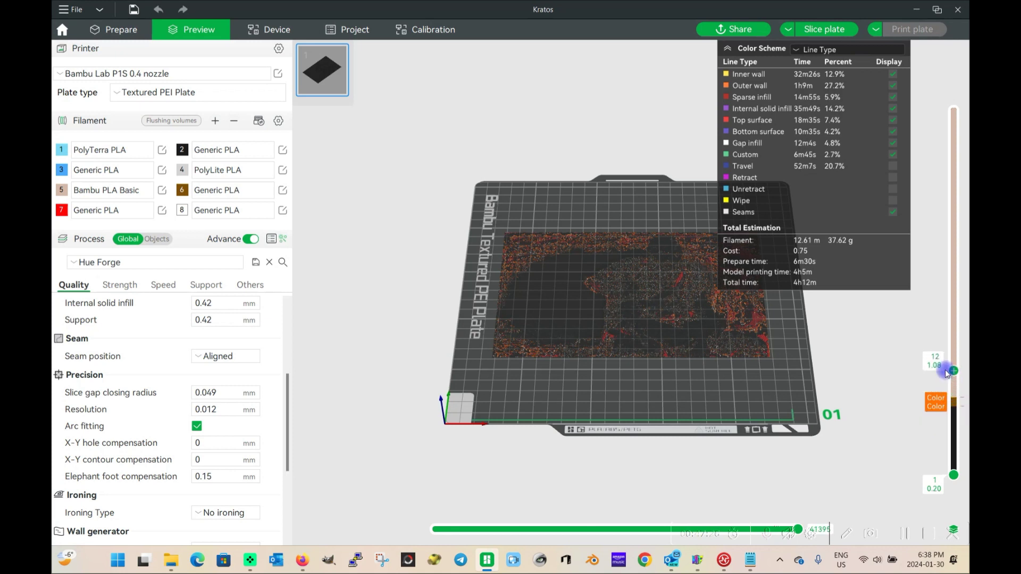
{"action": "right_click", "coordinate": [950, 372]}
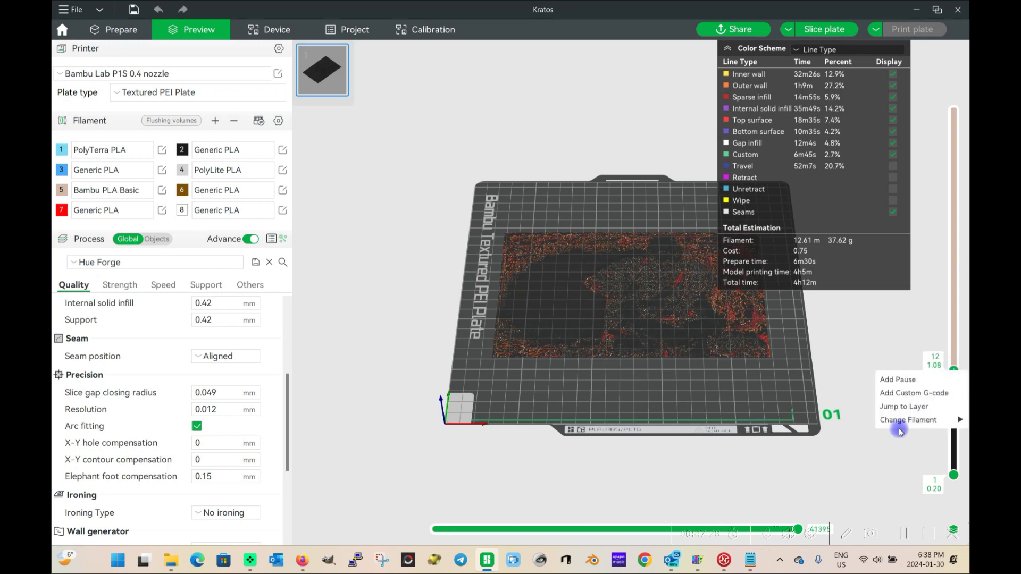
{"action": "mouse_move", "coordinate": [903, 422]}
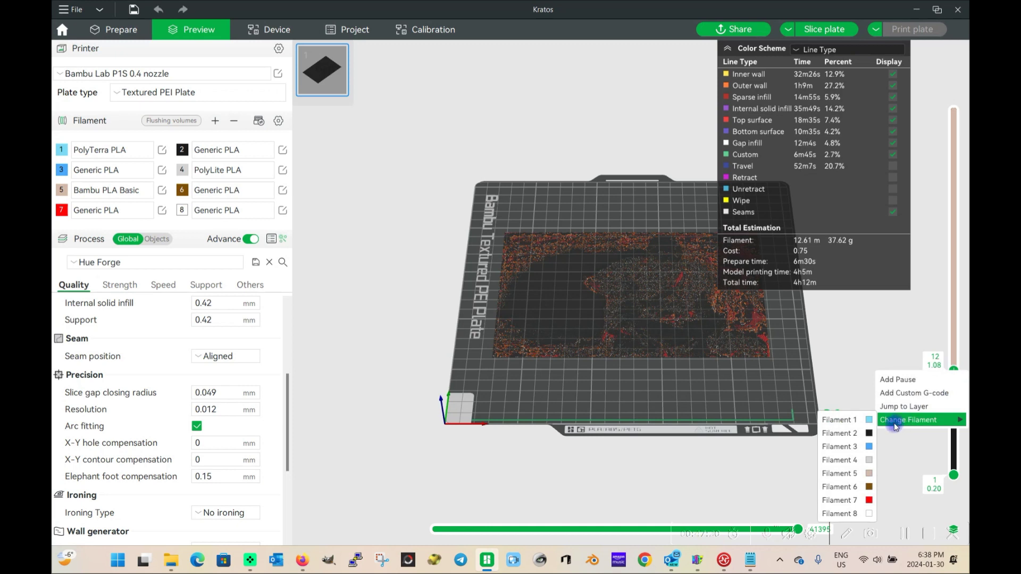
{"action": "left_click", "coordinate": [845, 500]}
{"action": "left_click_drag", "start_coordinate": [957, 378], "coordinate": [953, 358]}
{"action": "right_click", "coordinate": [953, 358]}
{"action": "mouse_move", "coordinate": [912, 414]}
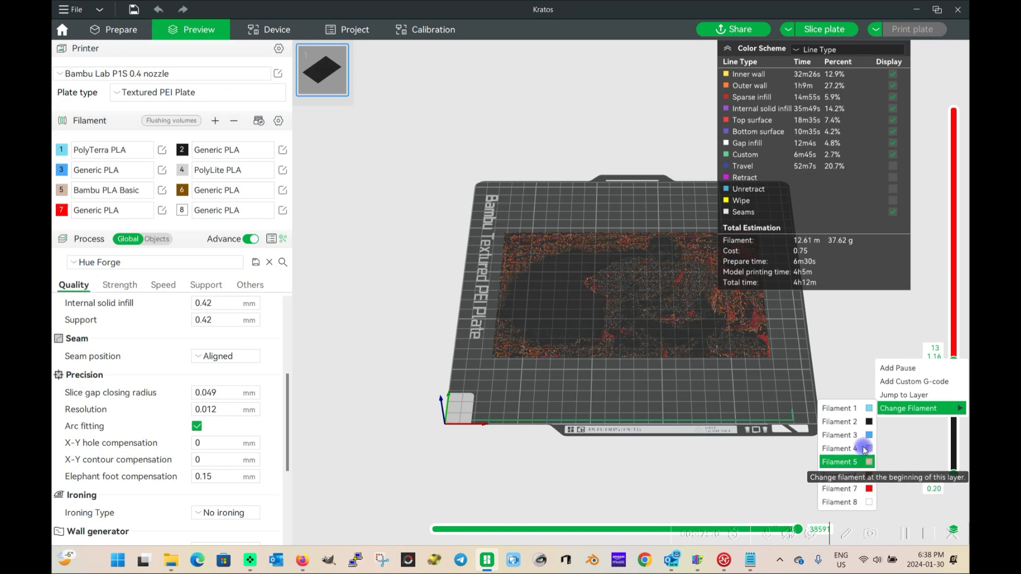
{"action": "left_click", "coordinate": [863, 486]}
Add a filament change to filament 8 at layer 19.
{"action": "left_click_drag", "start_coordinate": [958, 355], "coordinate": [954, 310]}
{"action": "right_click", "coordinate": [955, 309]}
{"action": "mouse_move", "coordinate": [907, 358]}
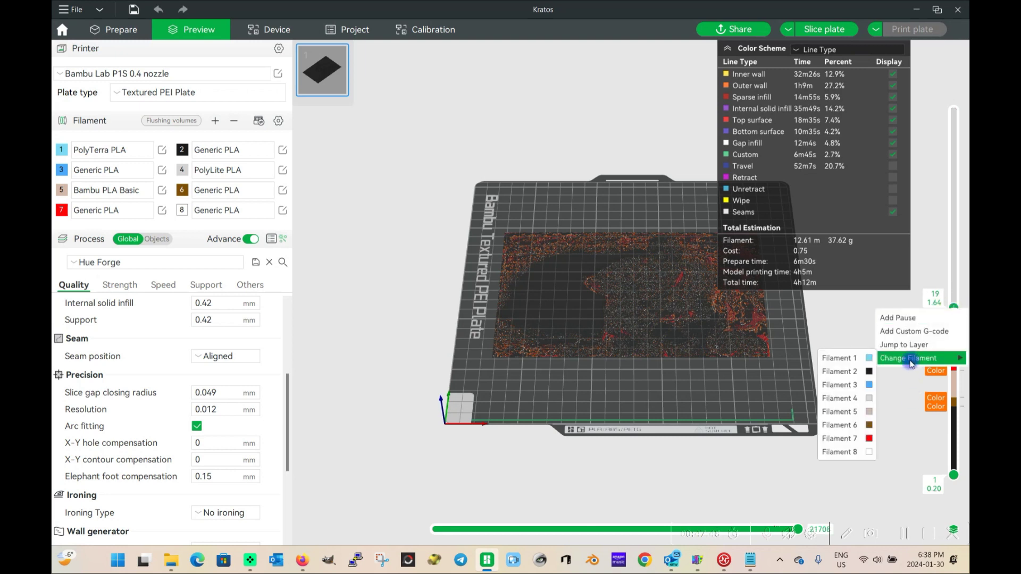
{"action": "left_click", "coordinate": [853, 453]}
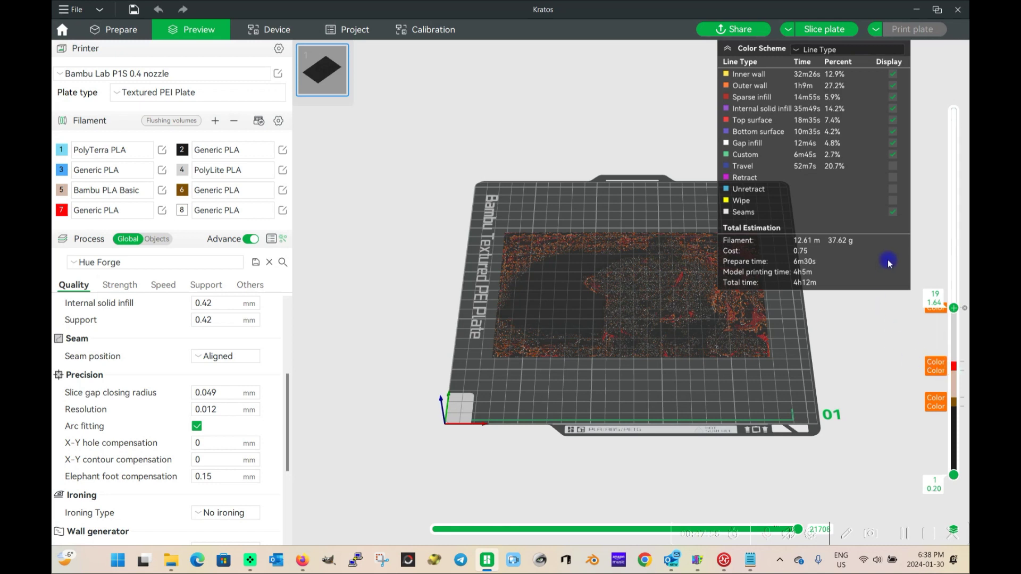
{"action": "left_click", "coordinate": [843, 354]}
{"action": "right_click_drag", "start_coordinate": [828, 364], "coordinate": [796, 379]}
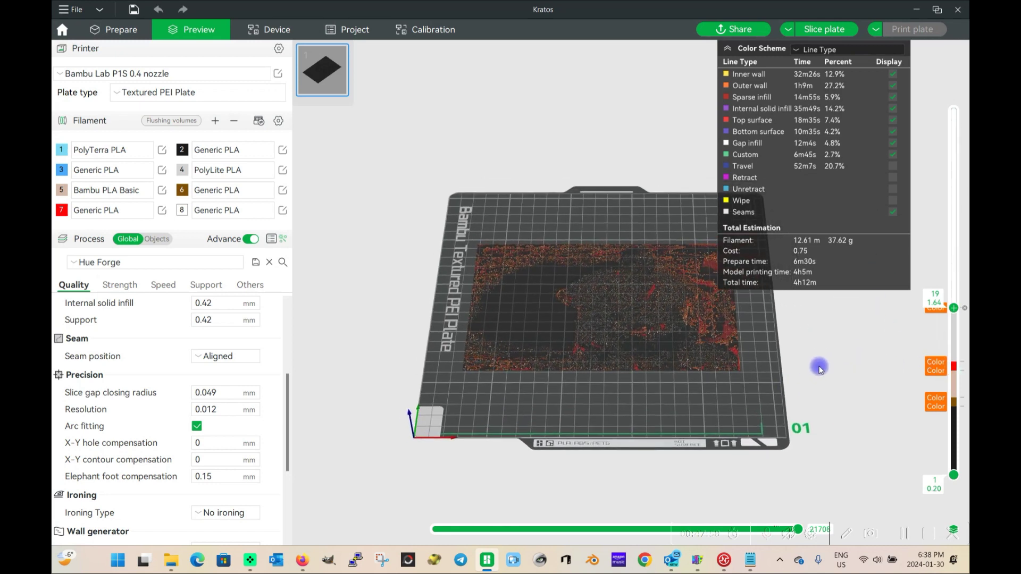
Re-slice the plate with the filament swaps and send it to the printer's microSD card.
{"action": "left_click", "coordinate": [844, 30]}
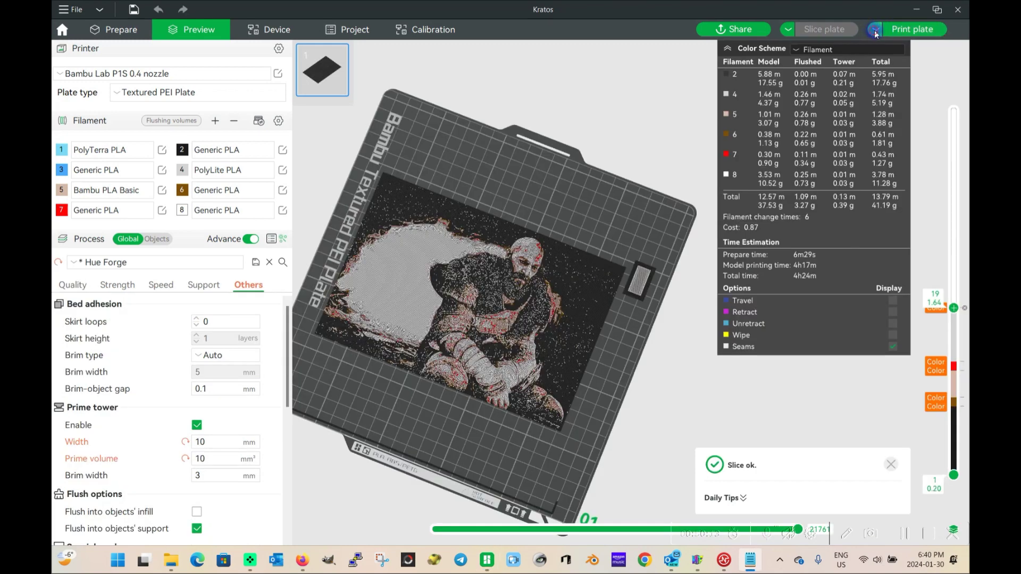
{"action": "left_click", "coordinate": [875, 29]}
{"action": "left_click", "coordinate": [910, 53]}
{"action": "left_click", "coordinate": [914, 33]}
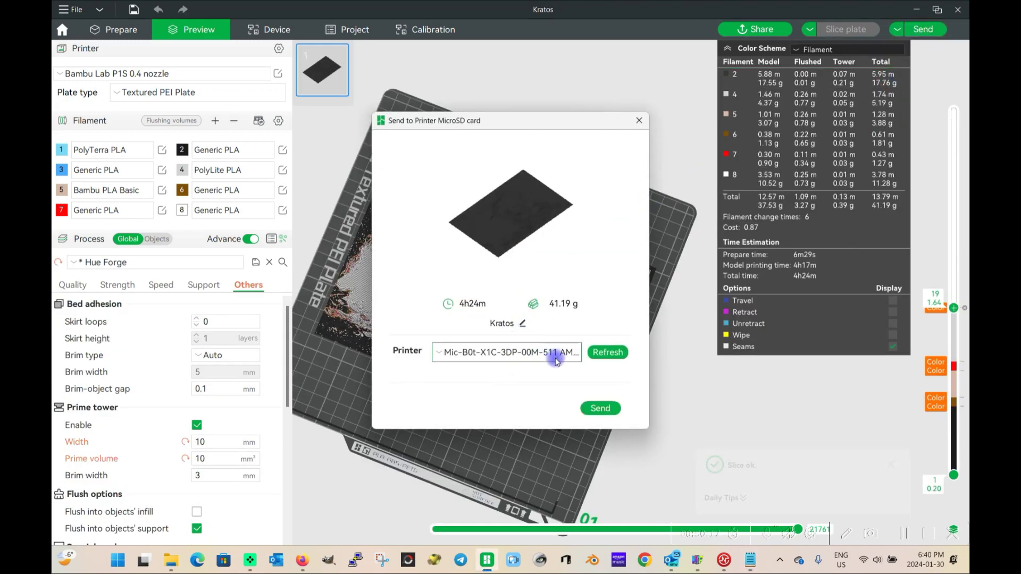
{"action": "left_click", "coordinate": [602, 409]}
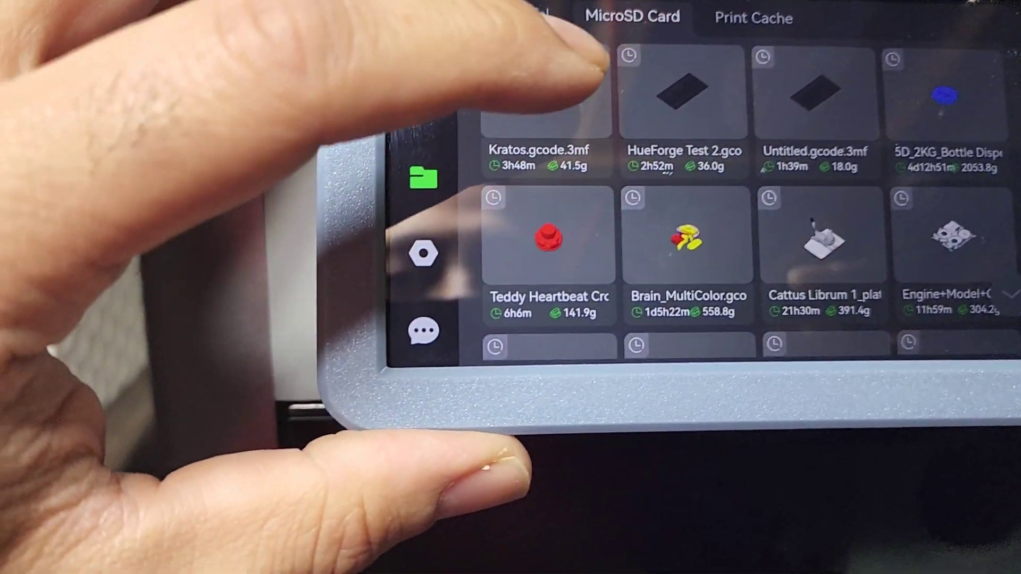
Open Kratos.gcode.3mf's print setup from the printer's MicroSD Card list.
{"action": "left_click", "coordinate": [499, 237]}
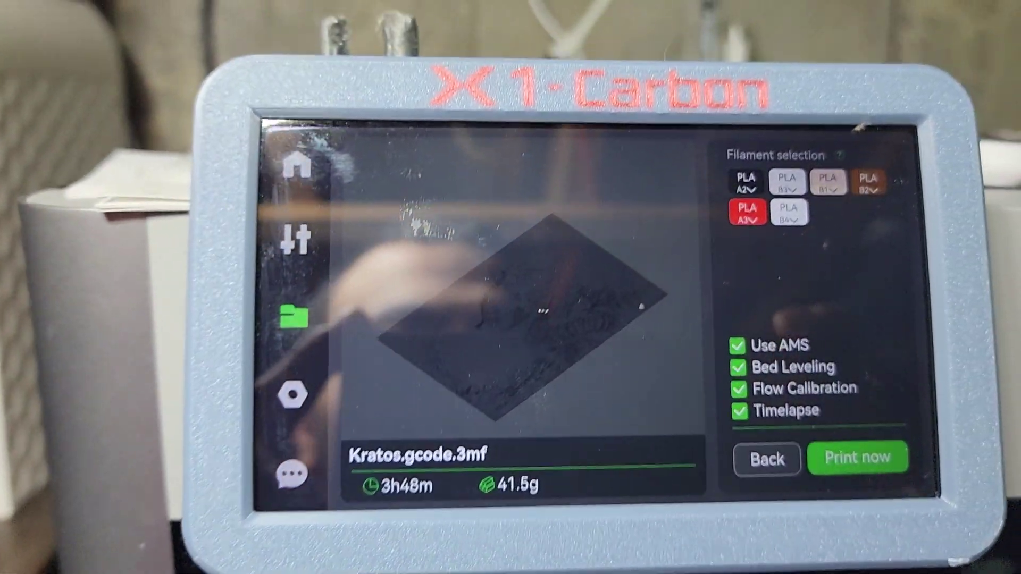